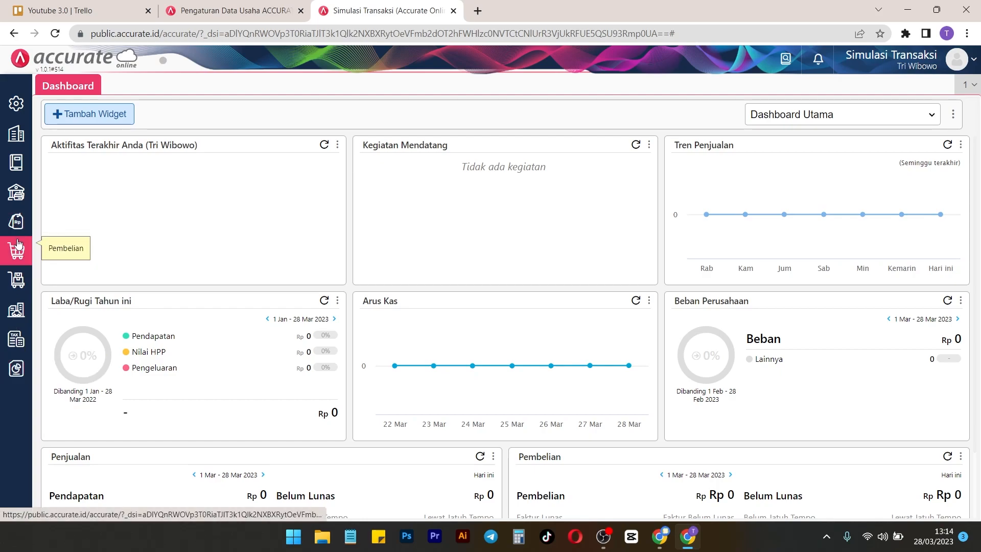
click(29, 254)
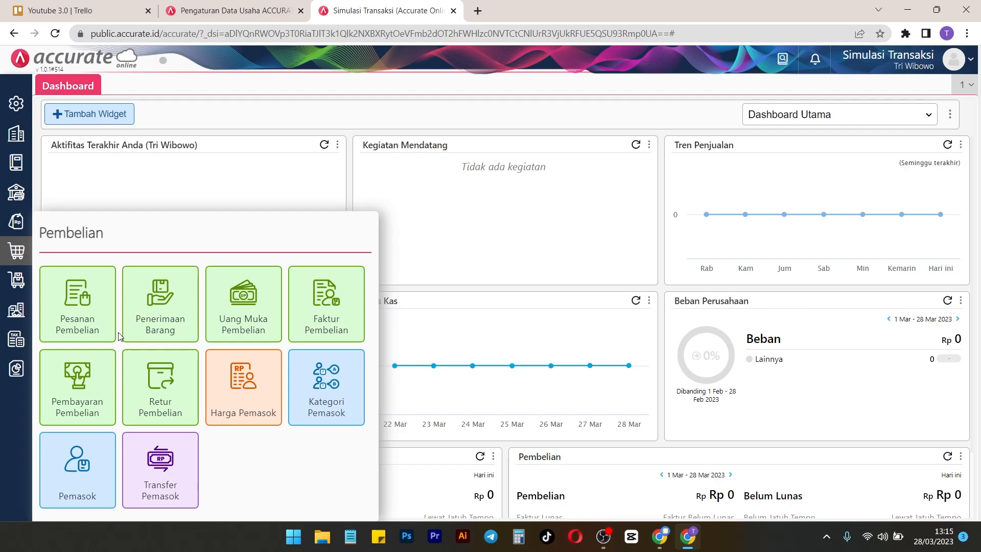
click(16, 279)
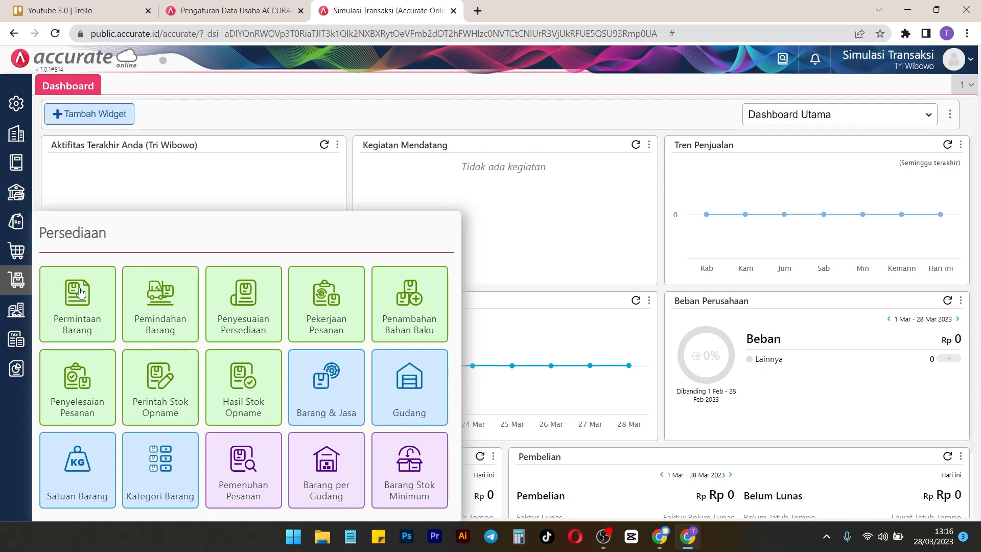
click(15, 255)
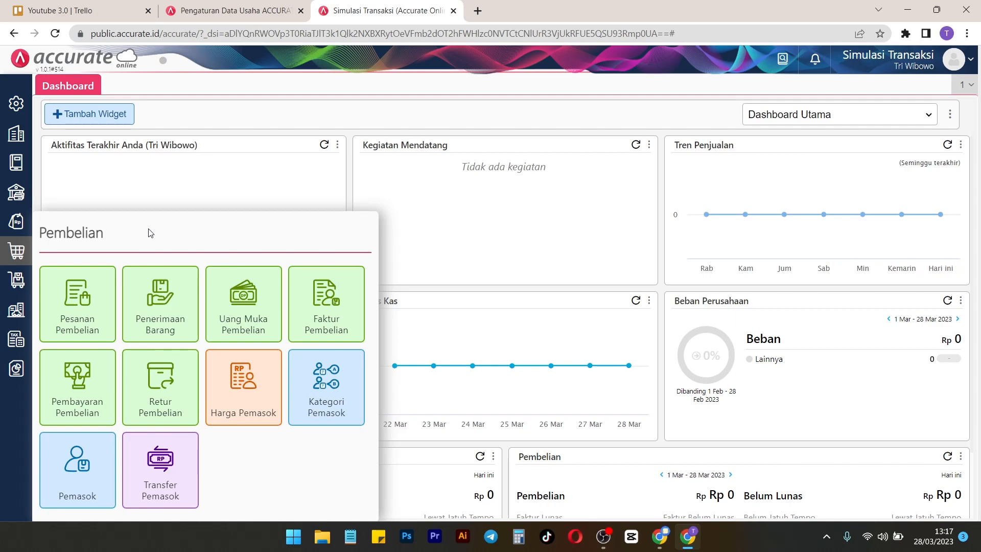
Create a new item request (Permintaan Barang) from the inventory module with request type Beli Barang
click(9, 284)
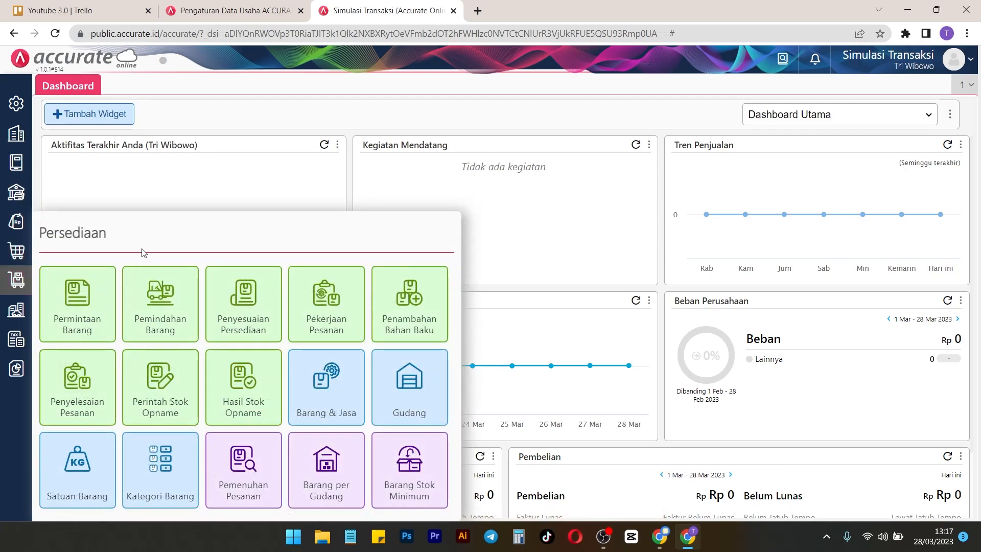
click(73, 306)
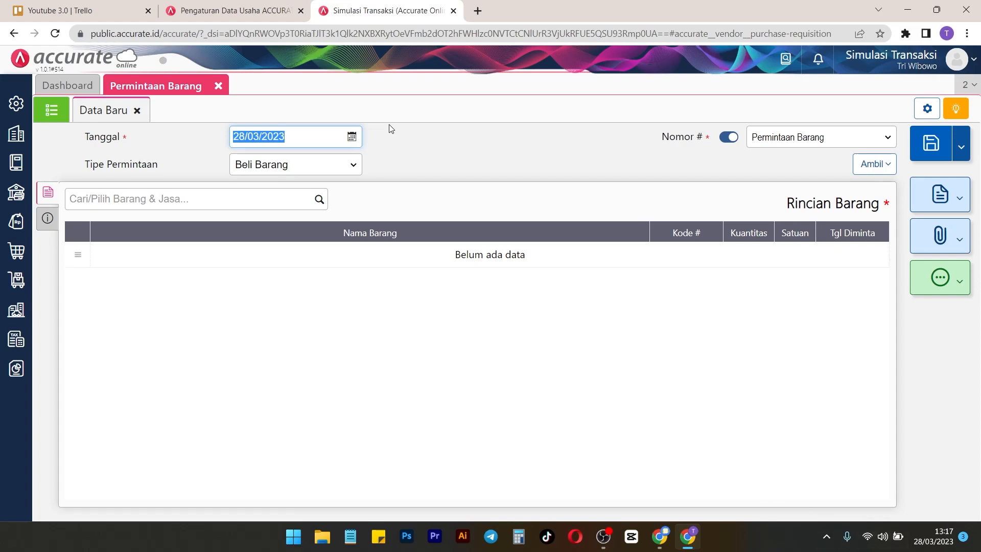
click(350, 162)
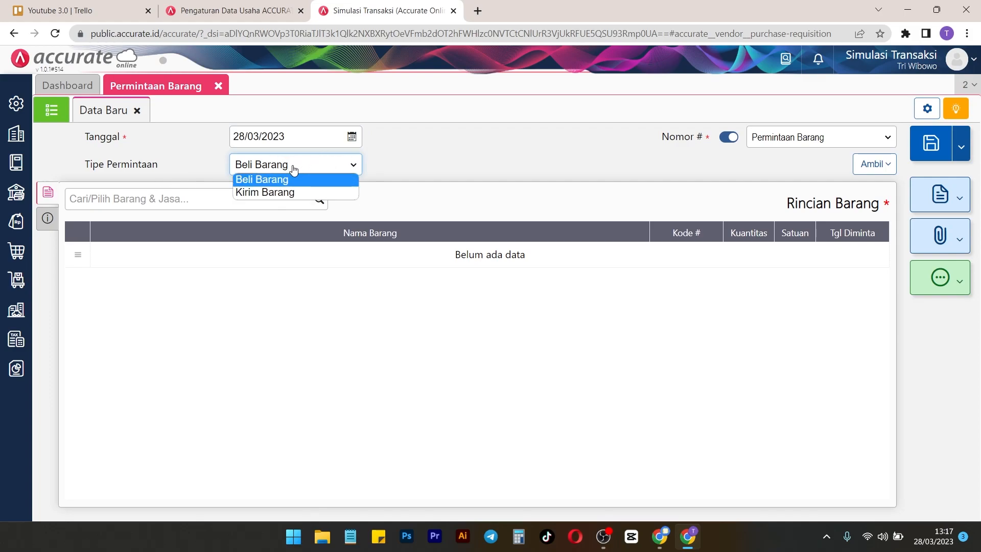
click(278, 179)
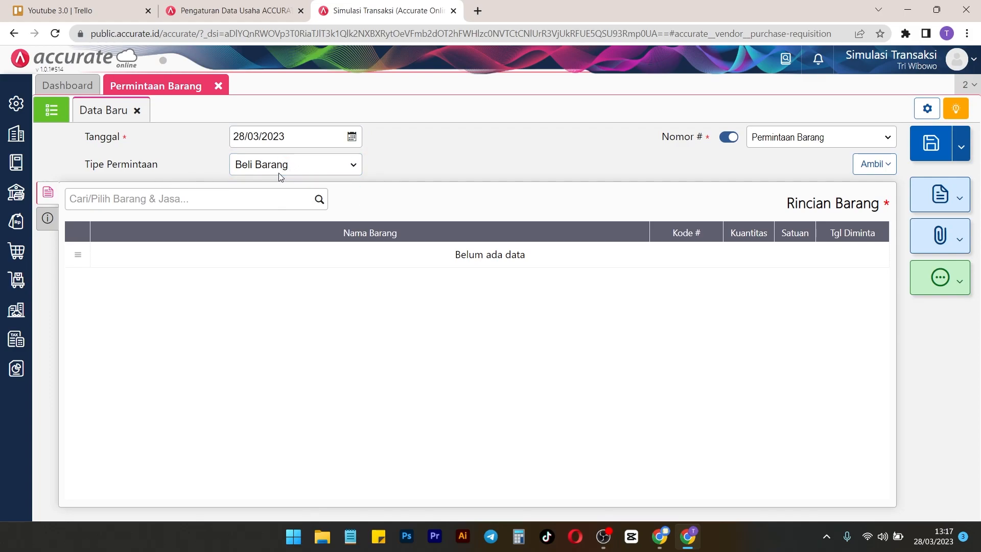
Add the item Sepatu to the request with a quantity of 50 PCS and save the request
click(319, 201)
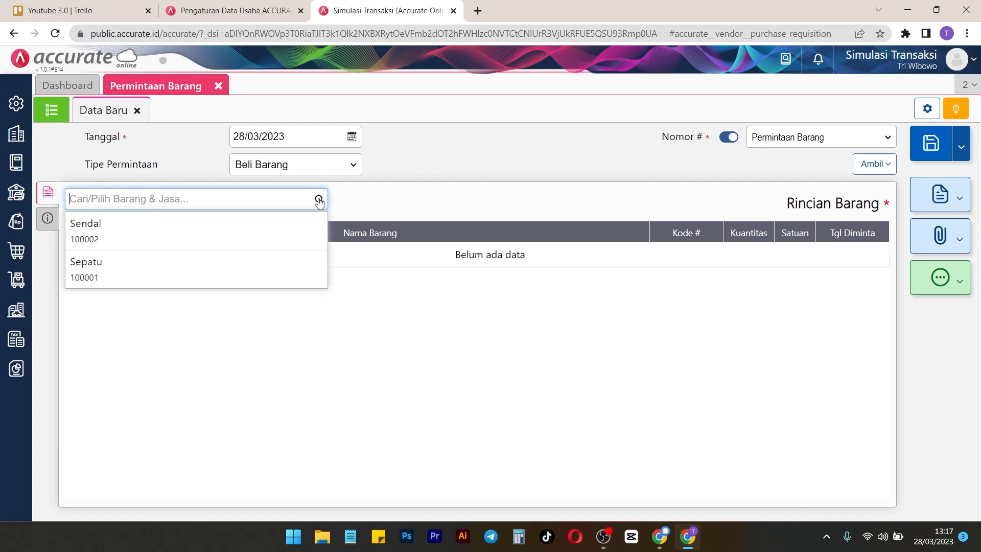
click(174, 267)
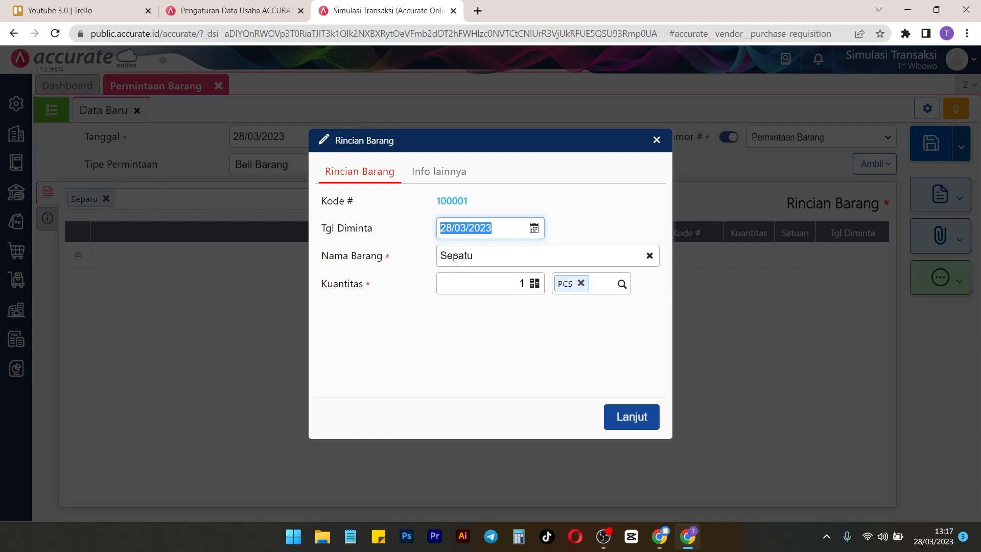
click(506, 283)
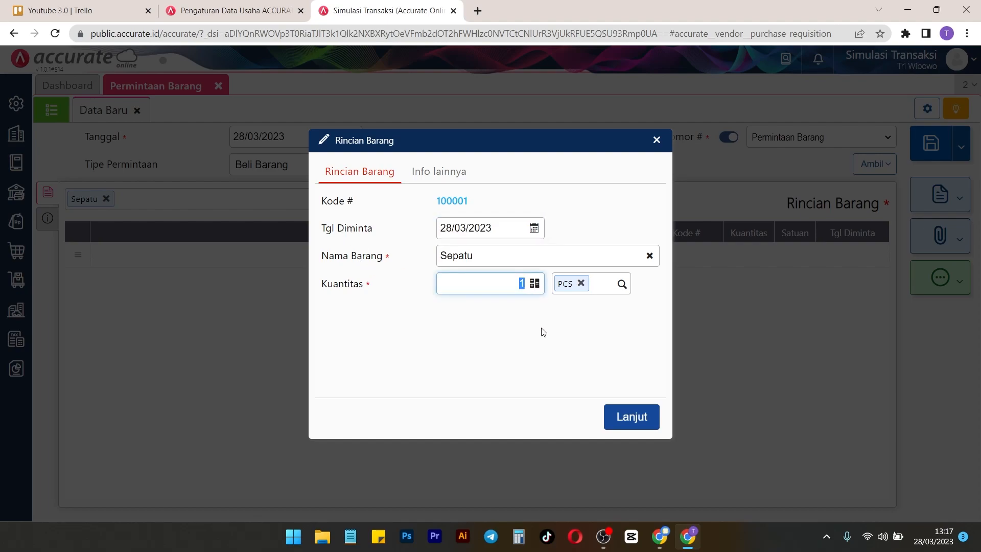
text(50)
click(574, 332)
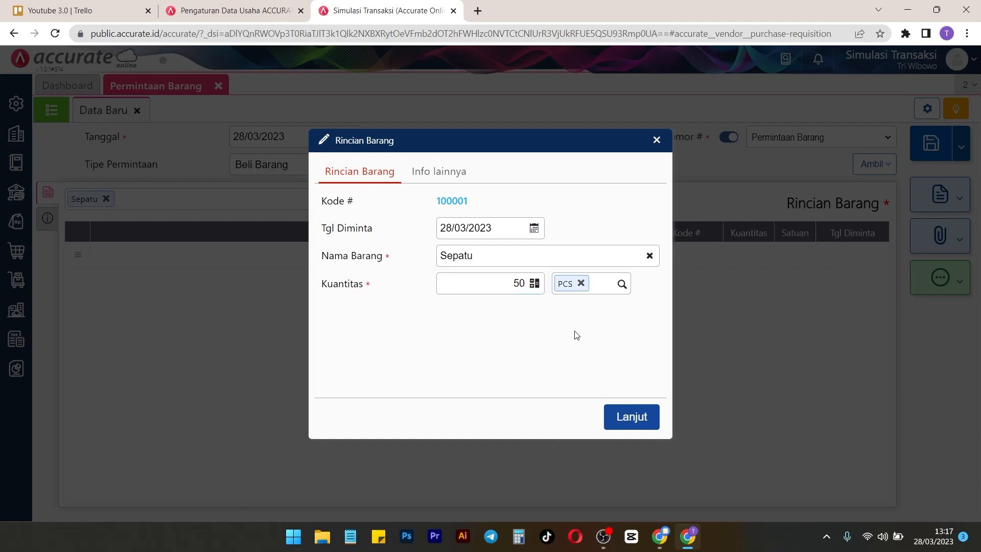
click(641, 423)
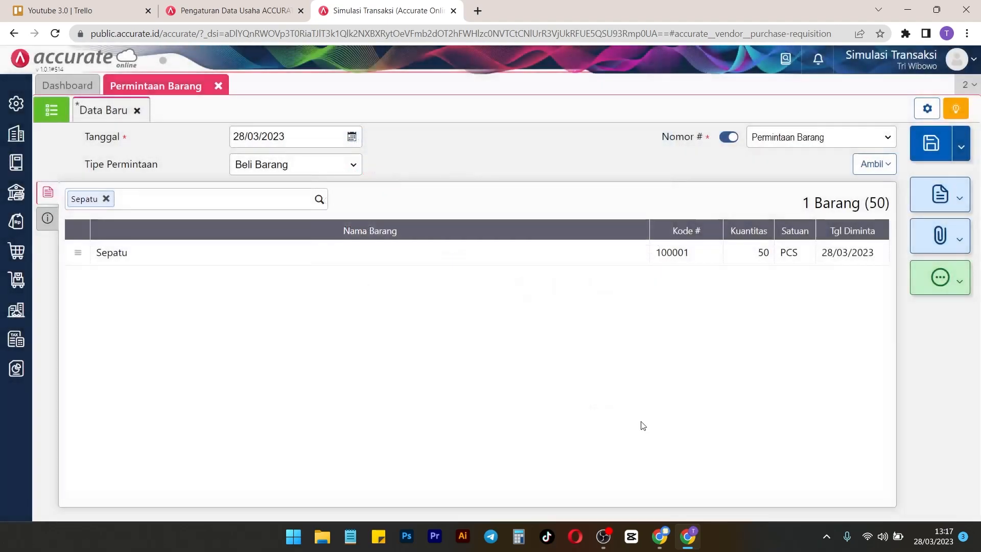
click(933, 143)
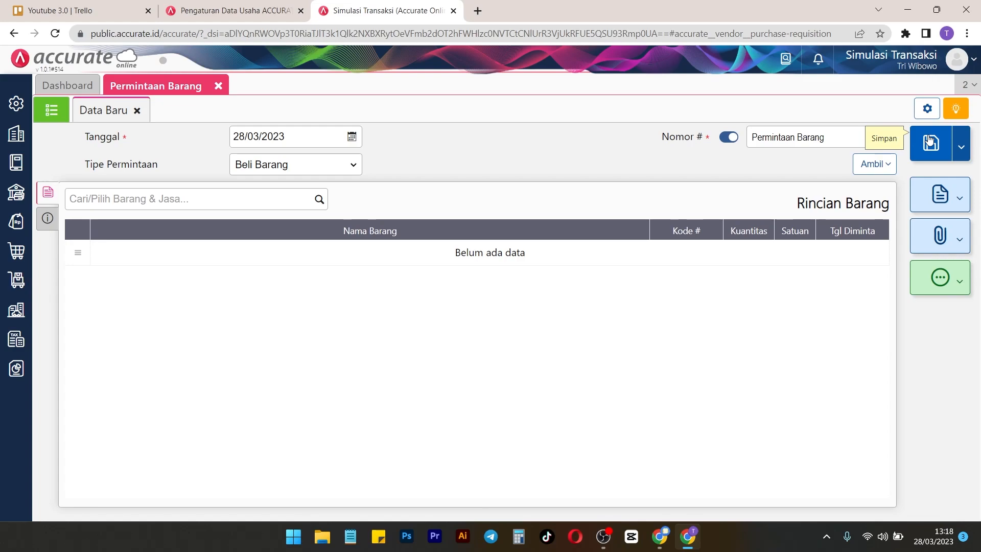
Open the saved item request from the list, view its default print layout, and close the item request module
click(52, 110)
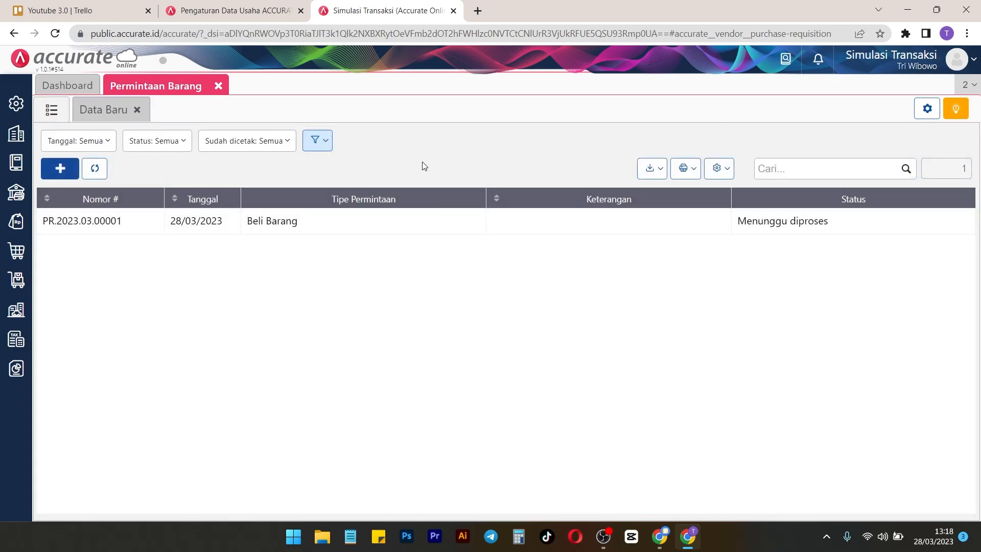
click(401, 223)
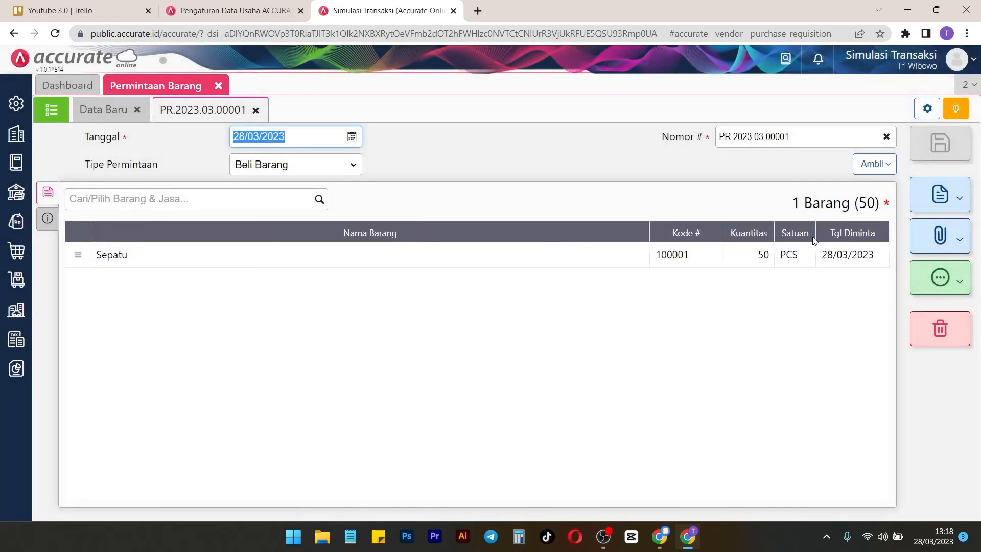
click(910, 197)
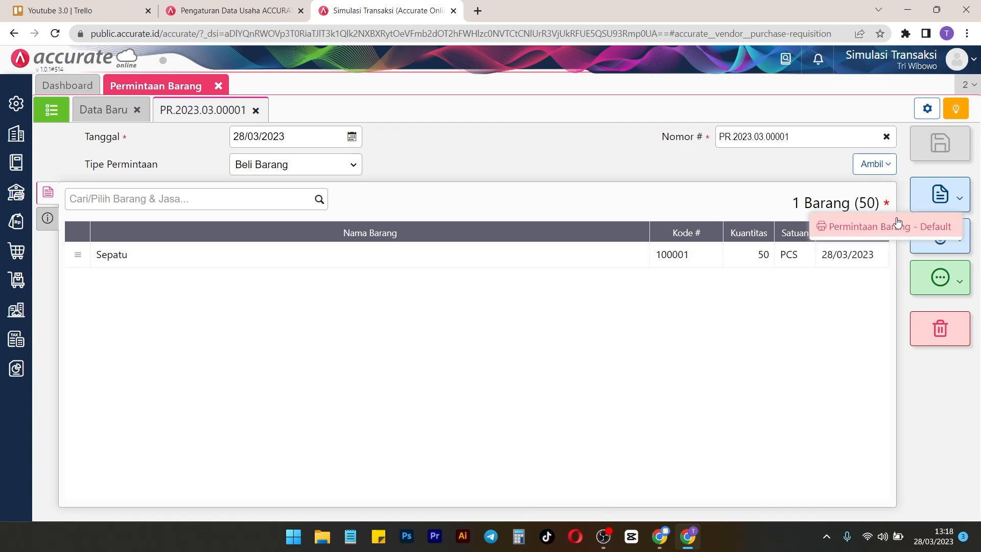
click(894, 223)
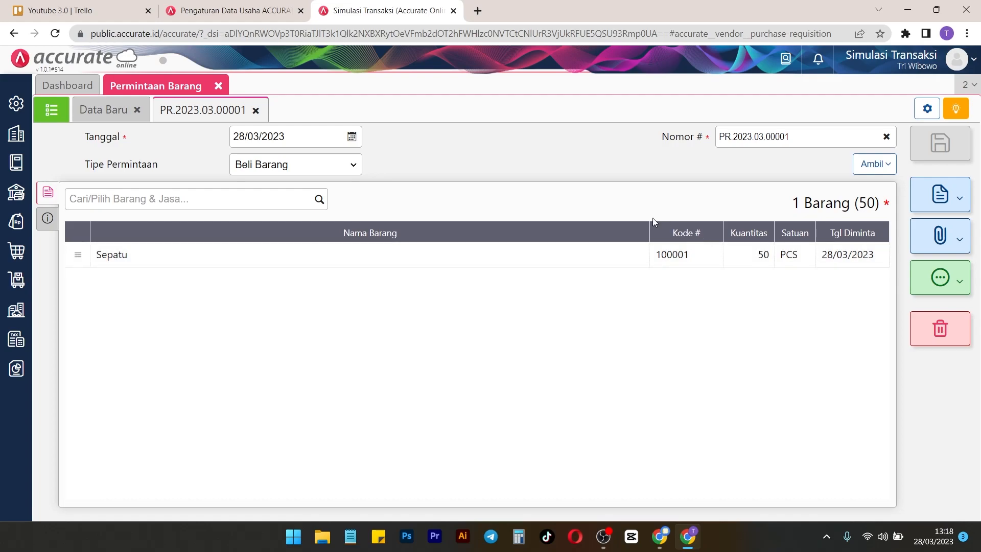
click(256, 111)
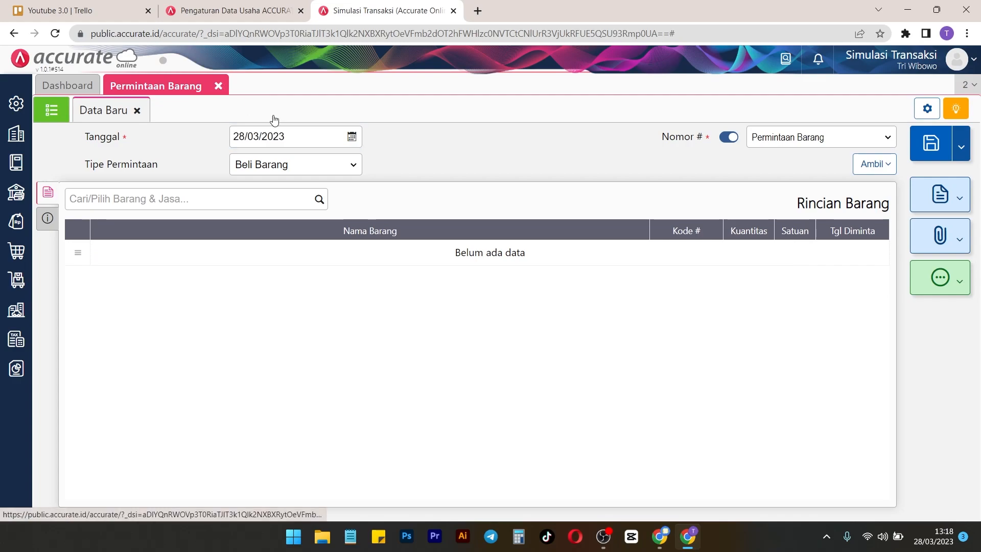
click(218, 86)
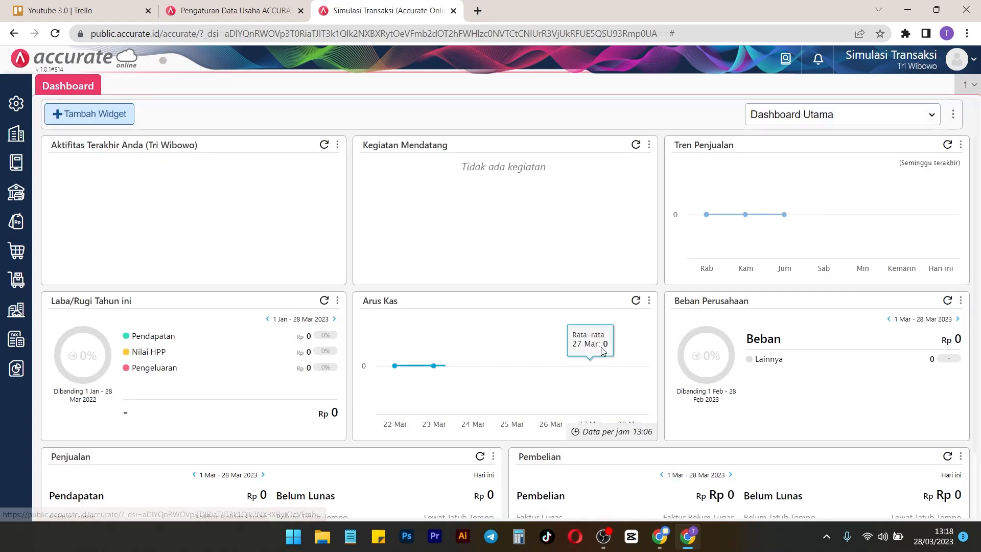
Create a new purchase order (Pesanan Pembelian) with Supplier Sepatu as the supplier
click(5, 251)
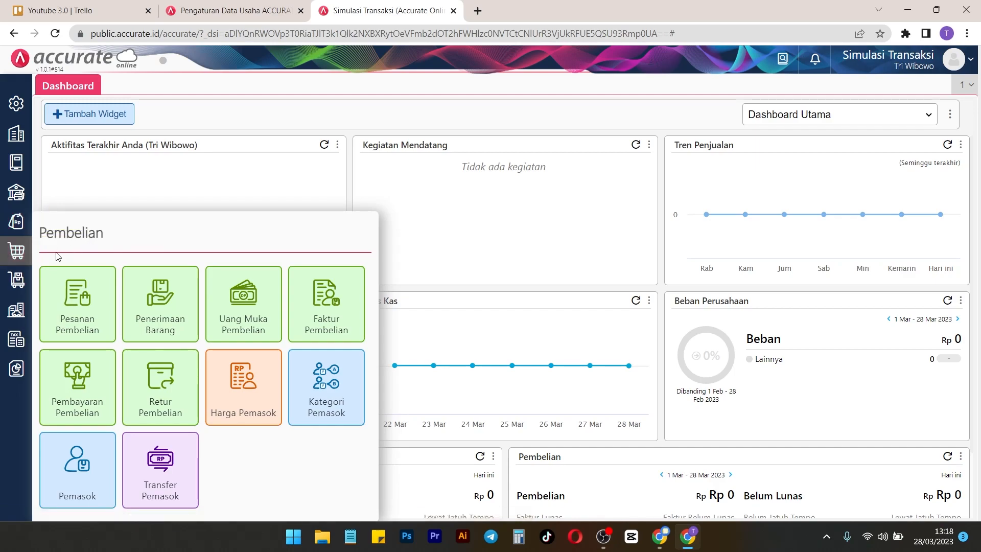
click(88, 295)
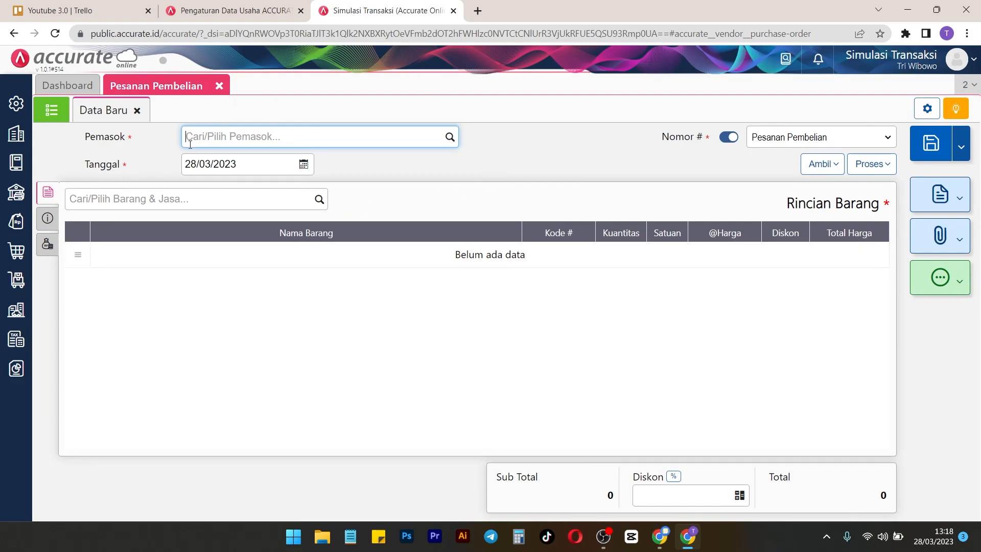
click(451, 138)
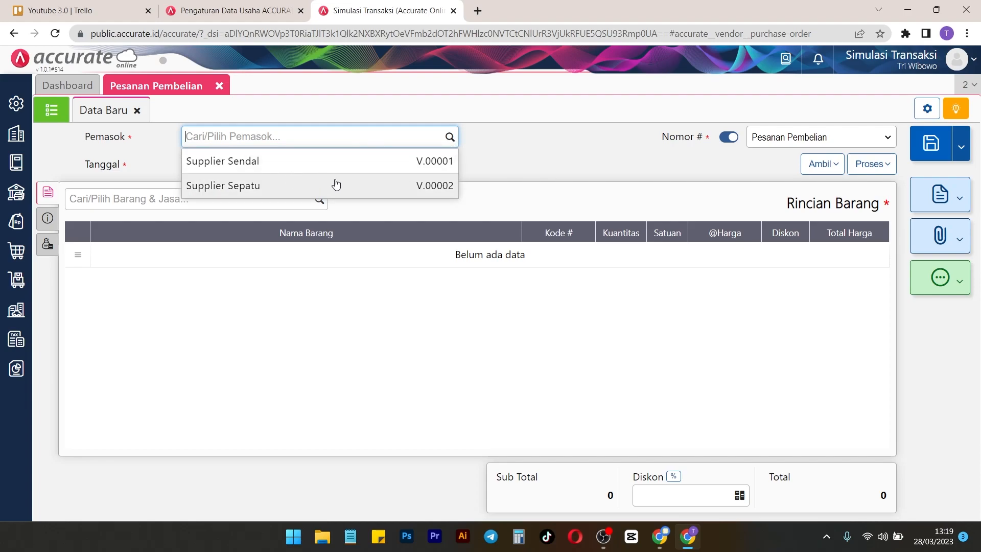
click(349, 192)
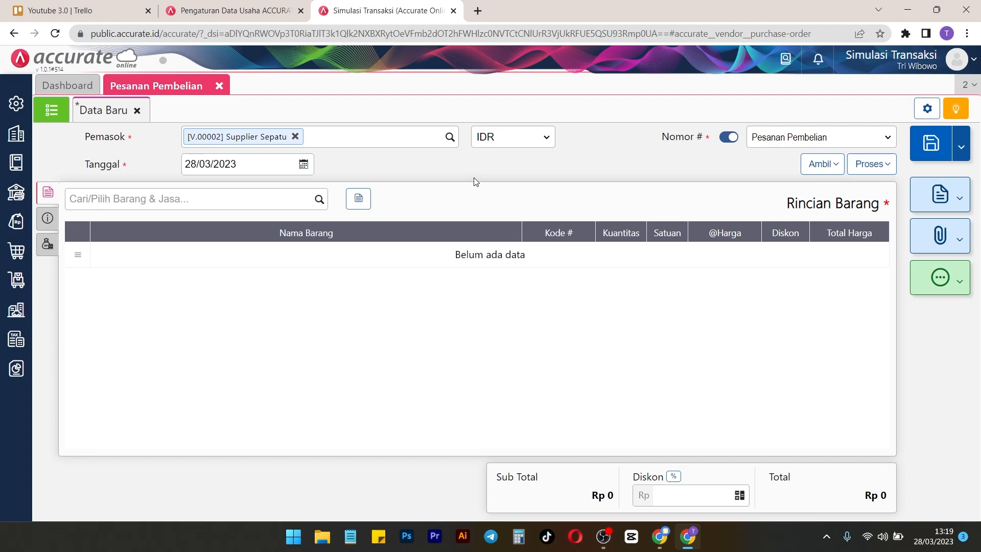
Copy the Sepatu line from the saved item request into the purchase order
click(320, 203)
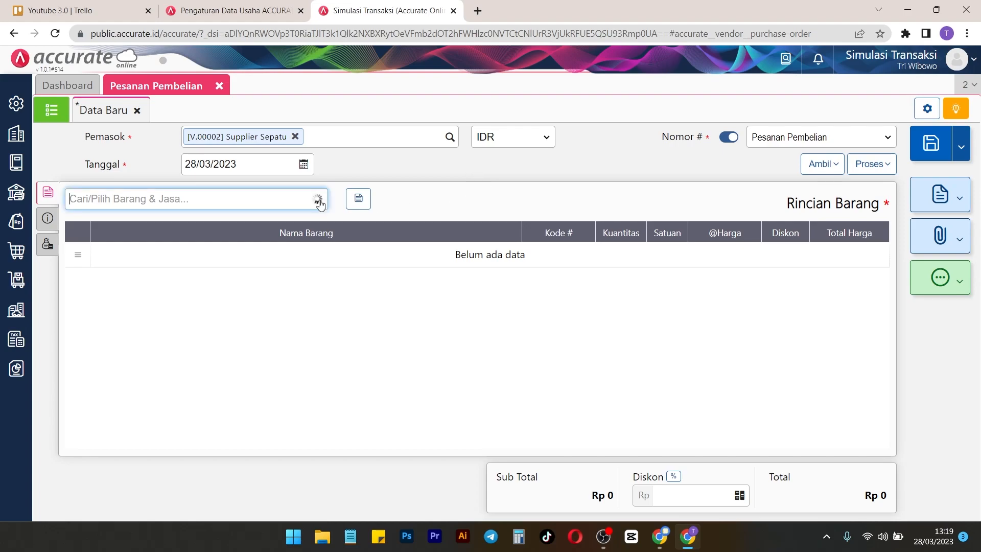
click(460, 190)
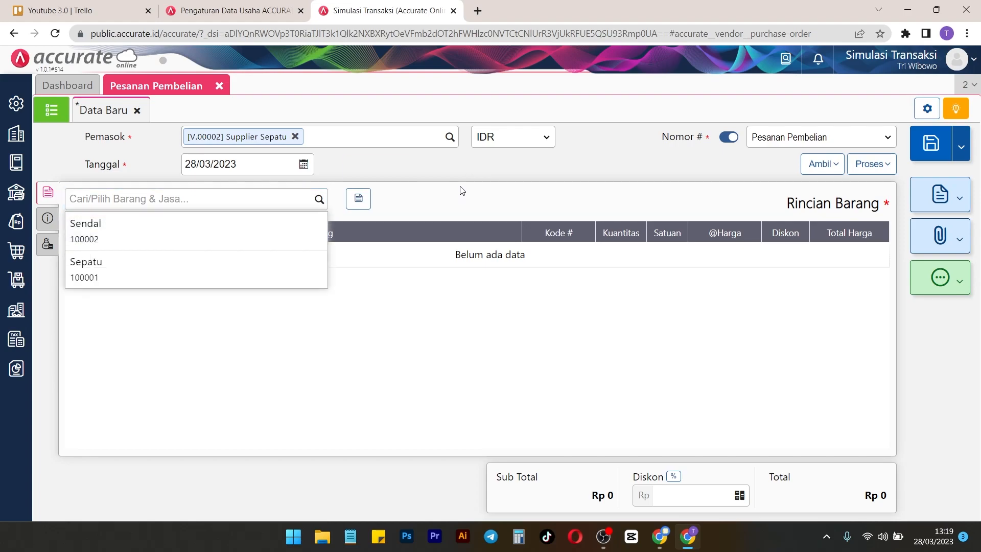
click(821, 166)
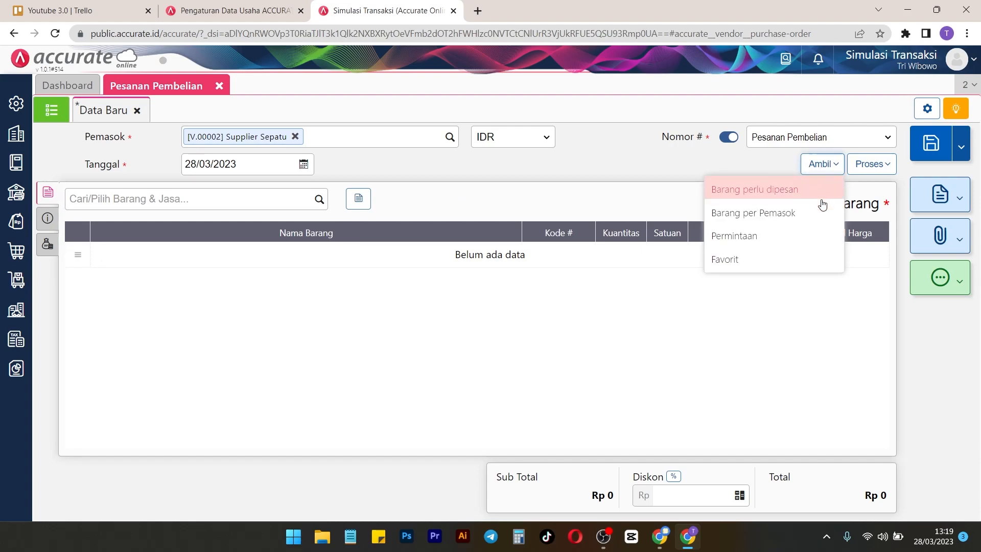
click(791, 235)
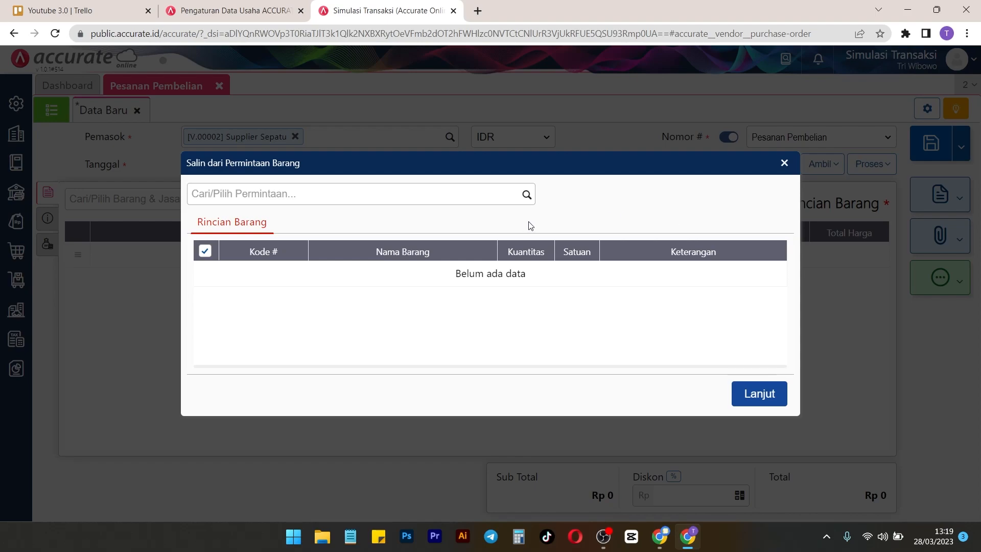
click(525, 194)
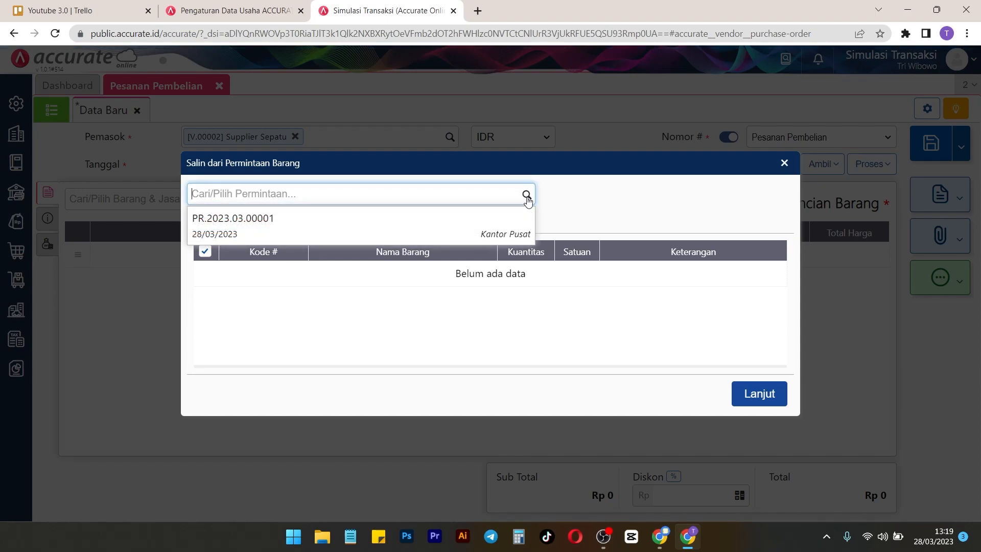
click(416, 235)
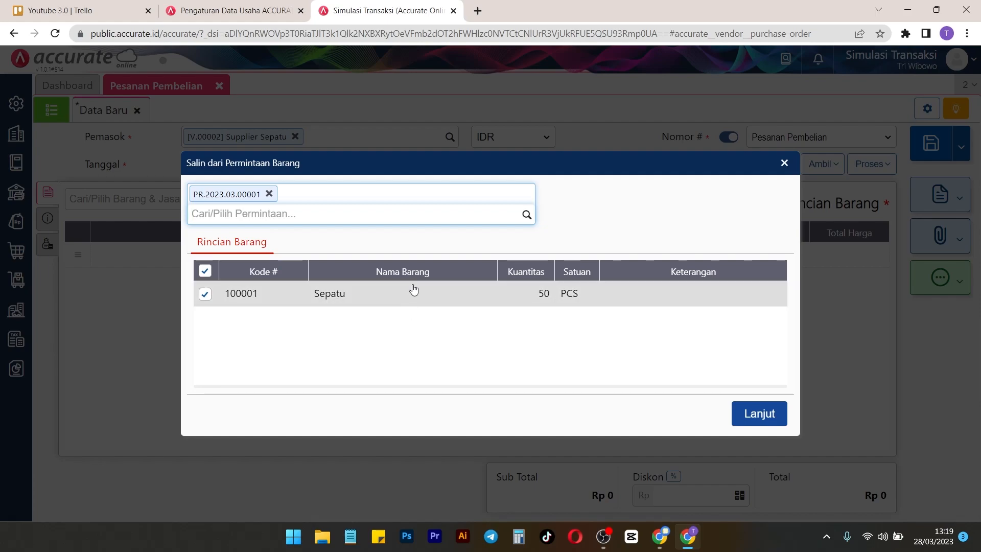
click(766, 425)
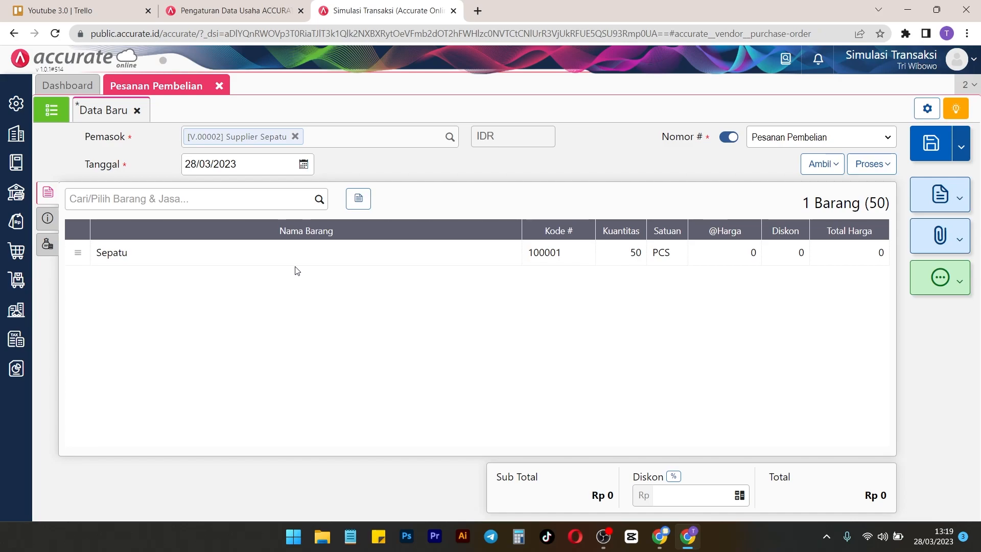
Set the unit price of the Sepatu line to Rp 150.000
click(352, 265)
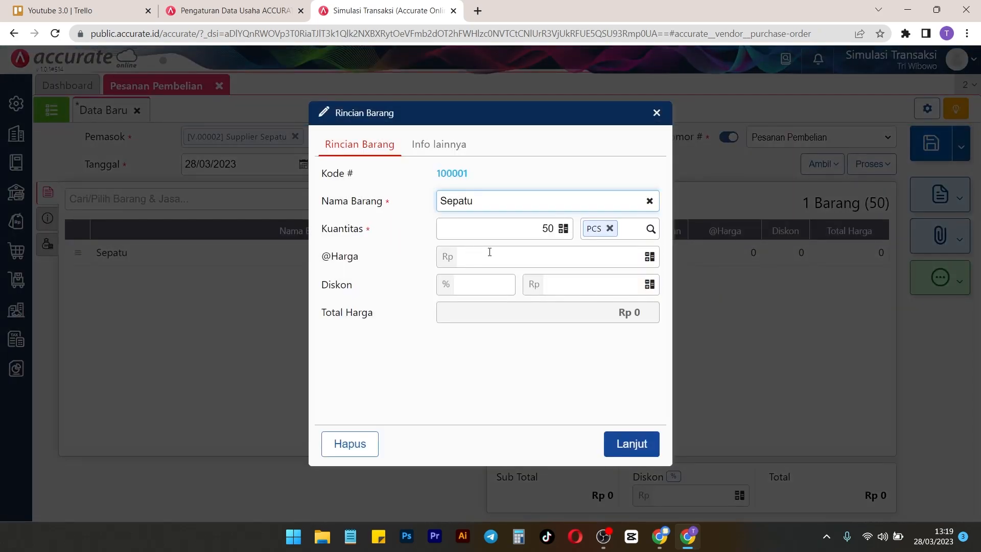
click(590, 252)
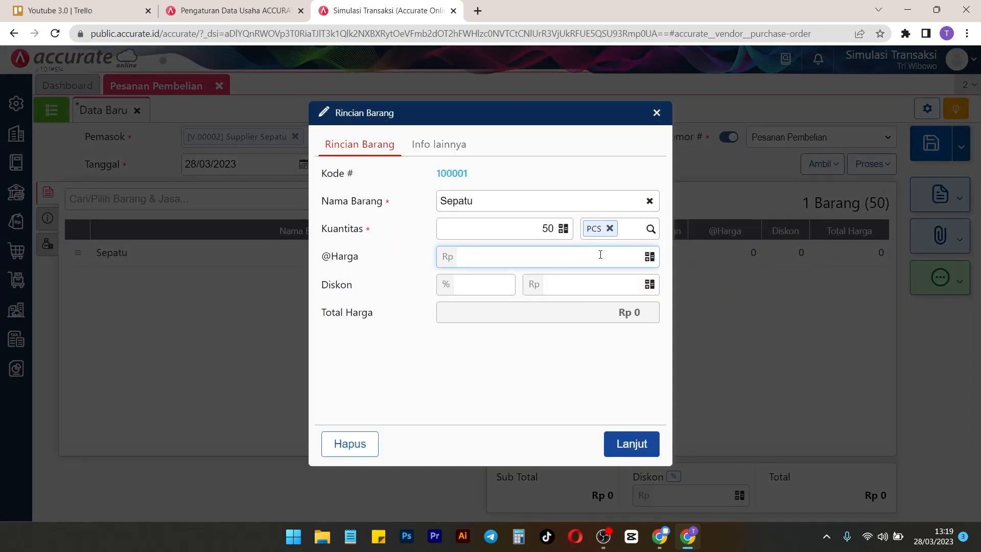
text(150.000)
click(588, 367)
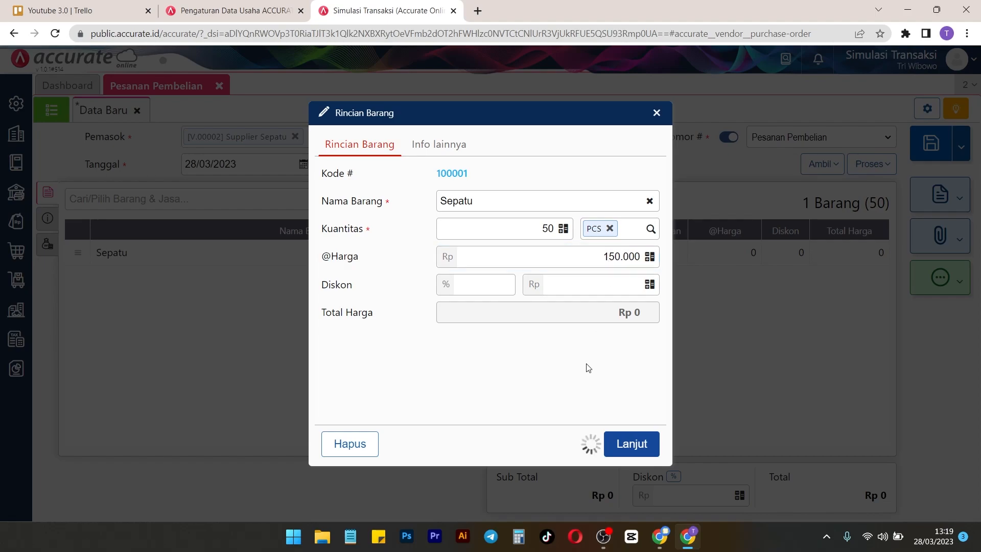
click(632, 443)
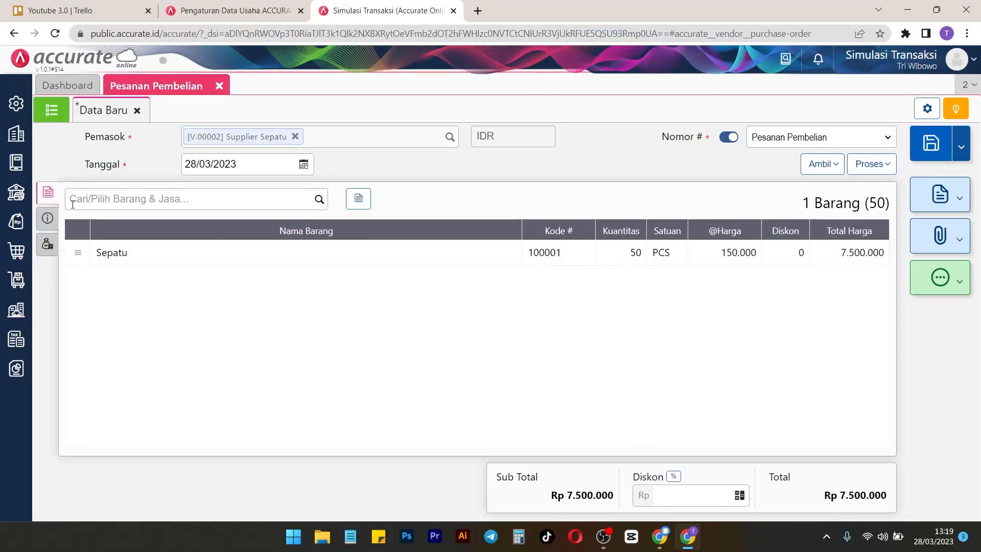
Fill in the purchase order's Alamat Kirim with the stored address and view the available Syarat Pembayaran options
click(57, 221)
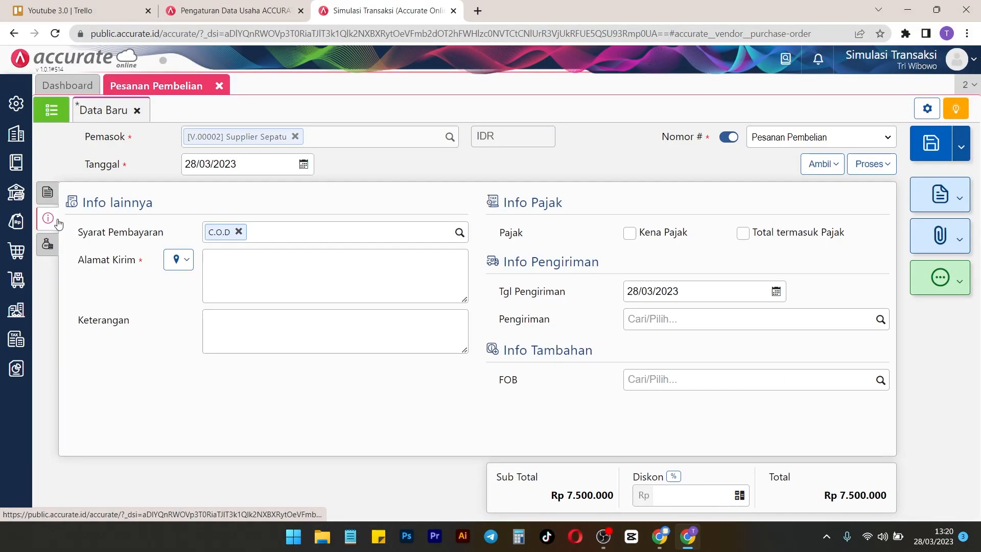
click(180, 261)
click(205, 284)
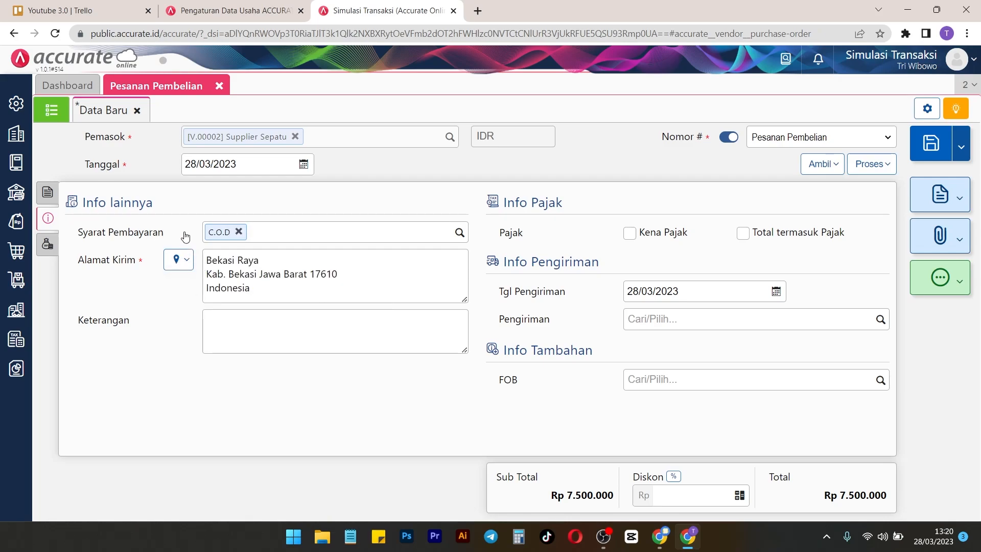
click(459, 233)
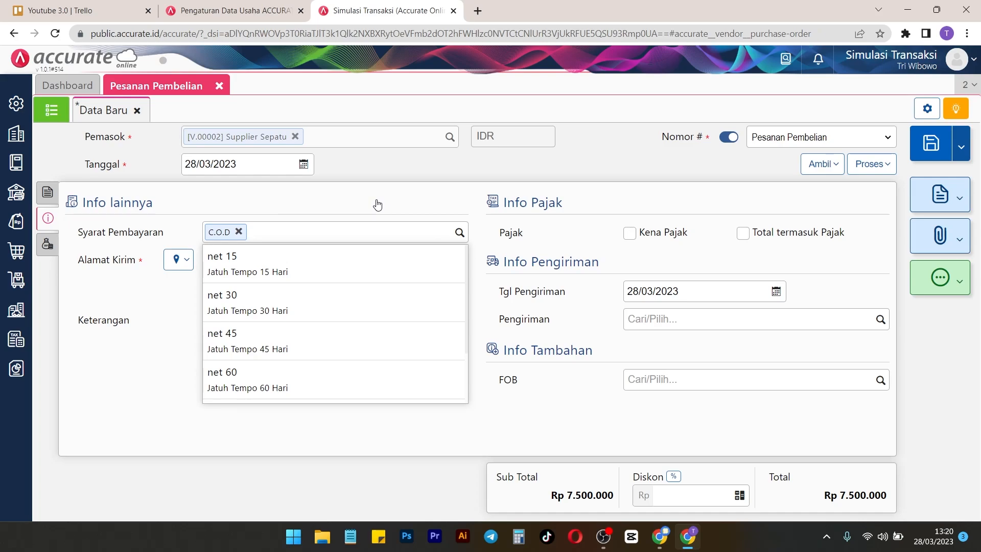
click(361, 215)
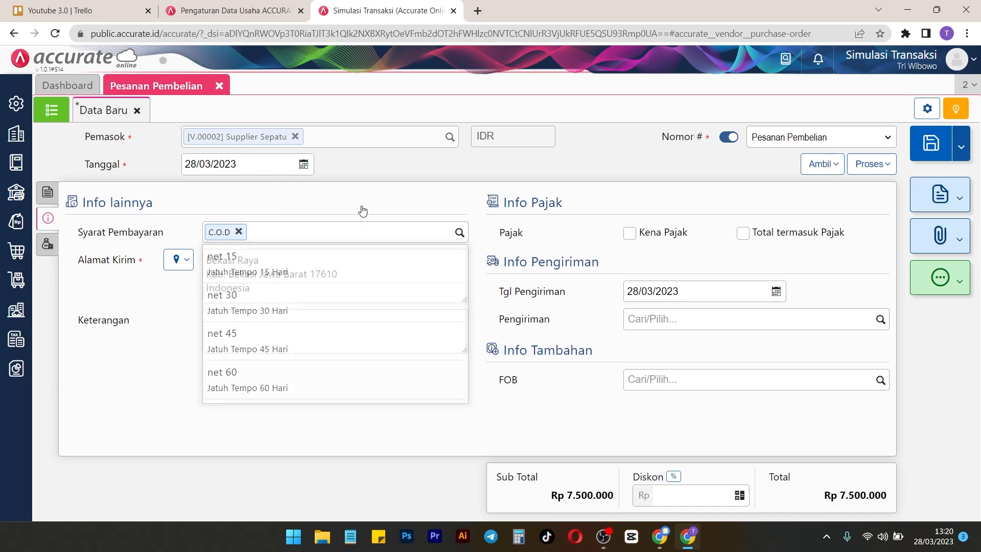
Save the purchase order from its item details page and close the Pesanan Pembelian module
click(55, 194)
click(922, 145)
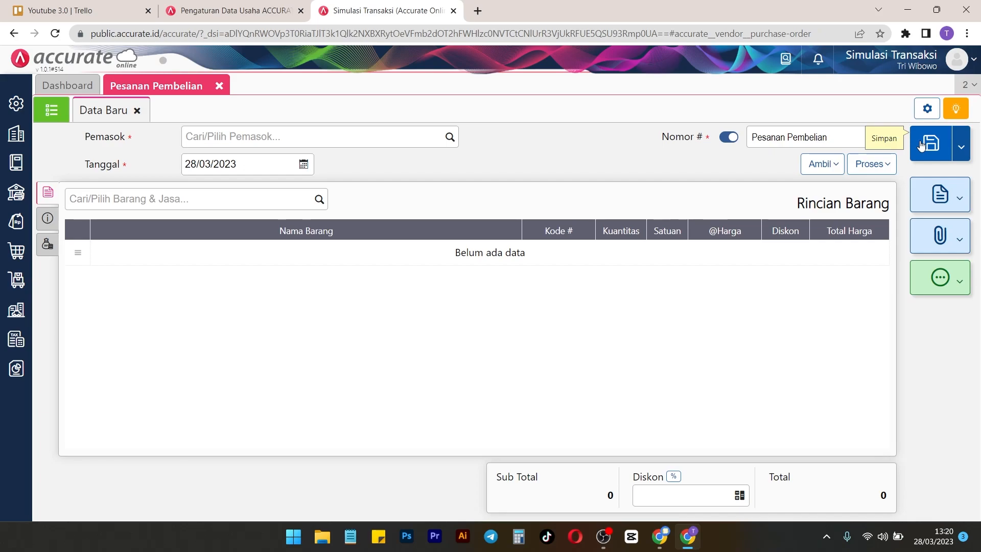
click(220, 85)
Create a new goods receipt (Penerimaan Barang) from Supplier Sepatu with SJP-001 as the No Terima
mouse_move(17, 250)
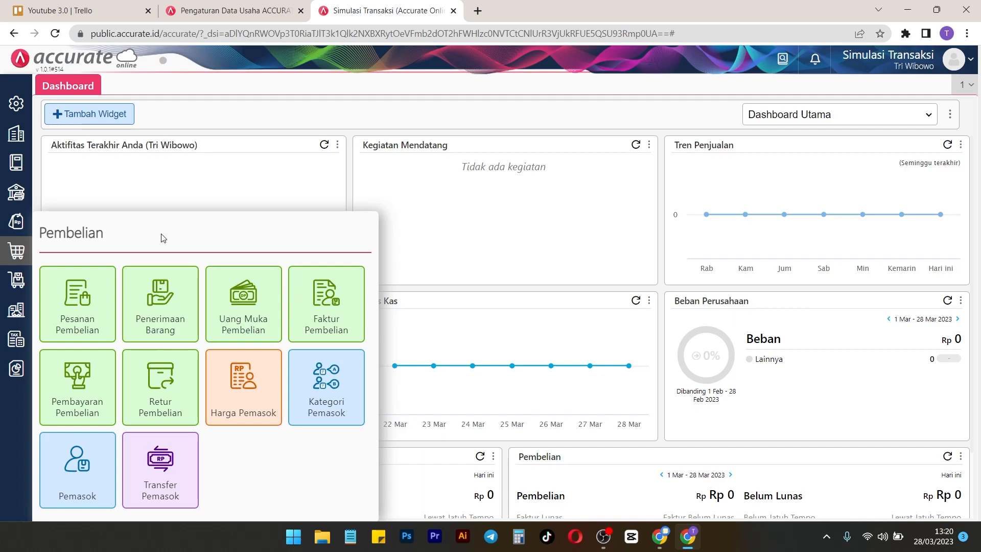
click(169, 313)
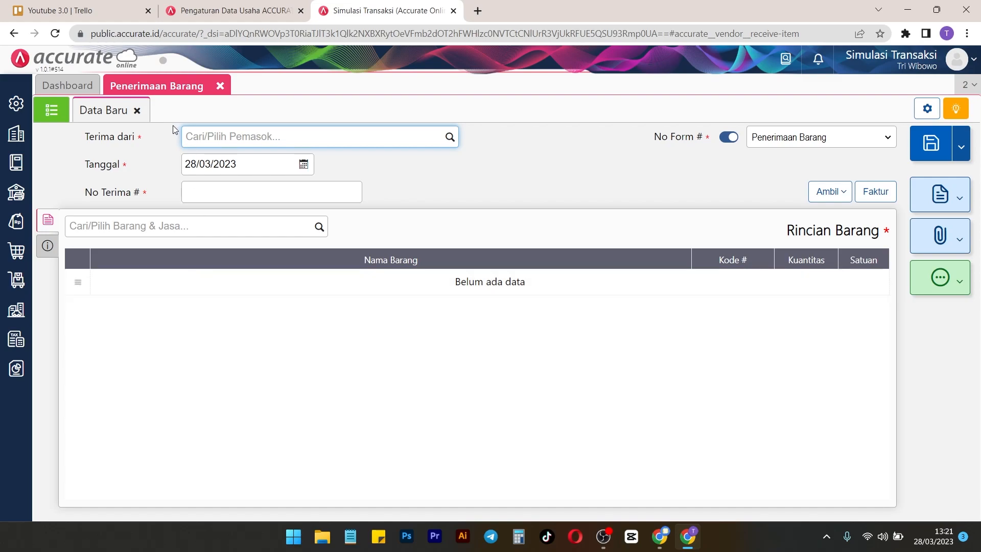
click(454, 139)
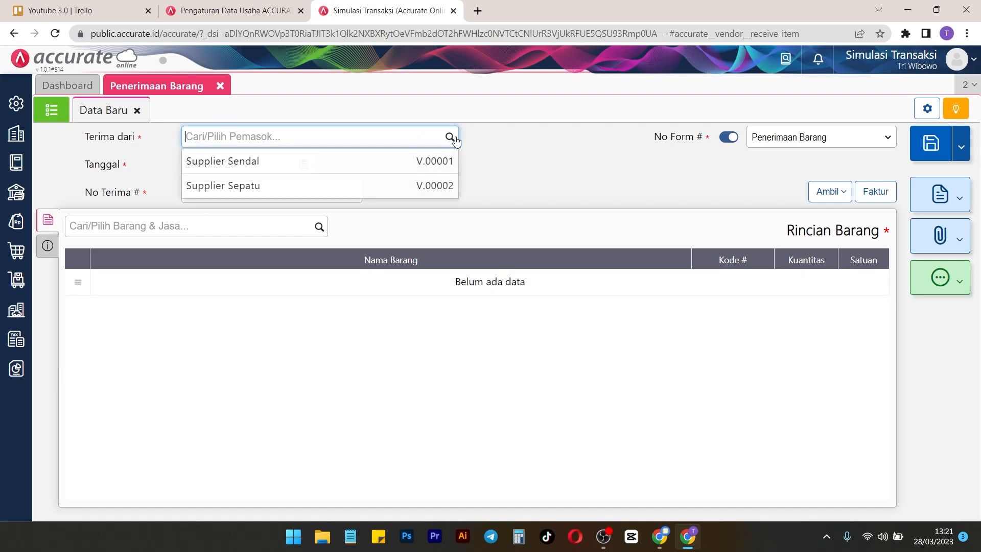
click(244, 188)
click(192, 185)
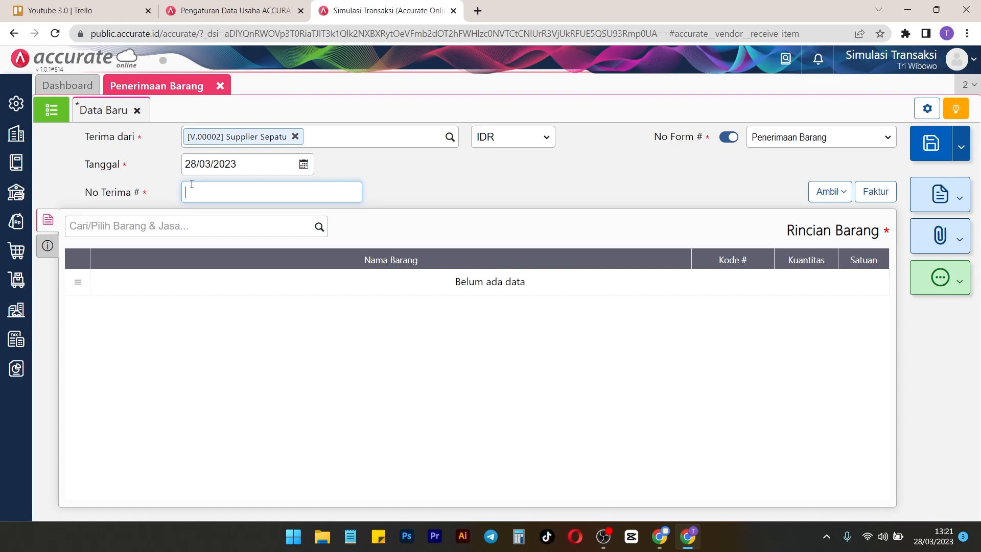
text(SJP-001)
click(689, 146)
drag(650, 136, 698, 138)
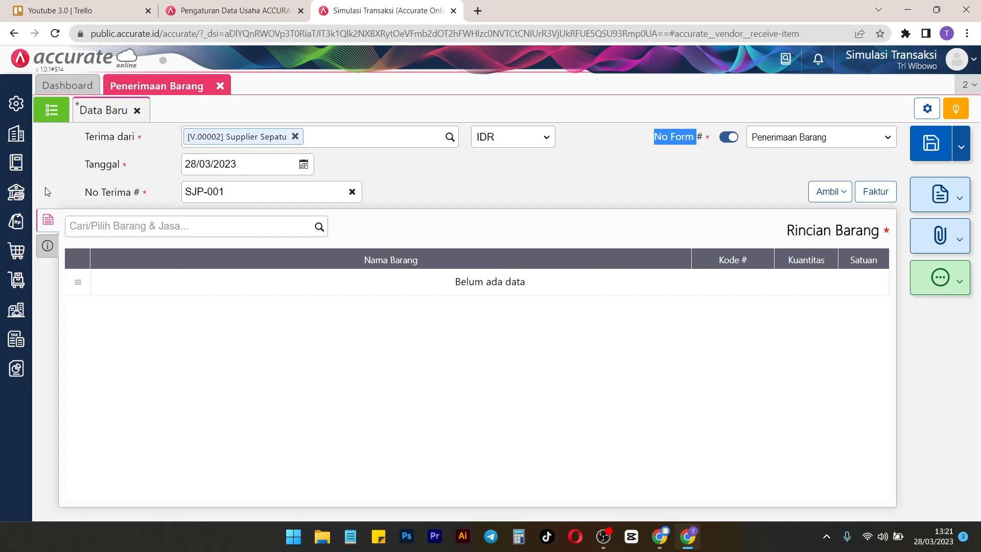
drag(82, 201, 152, 200)
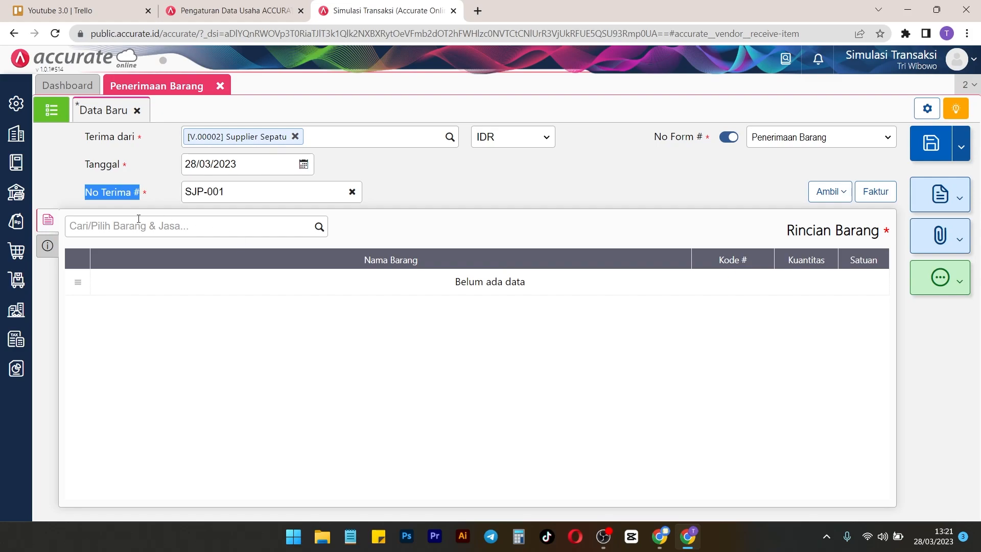
click(576, 178)
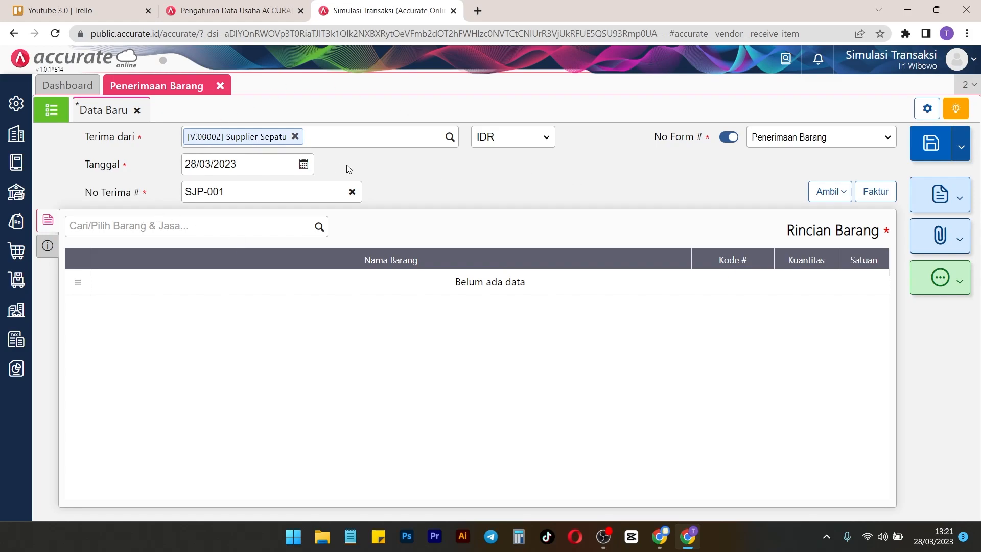
Copy the Sepatu line from the supplier's saved purchase order into the goods receipt
click(830, 193)
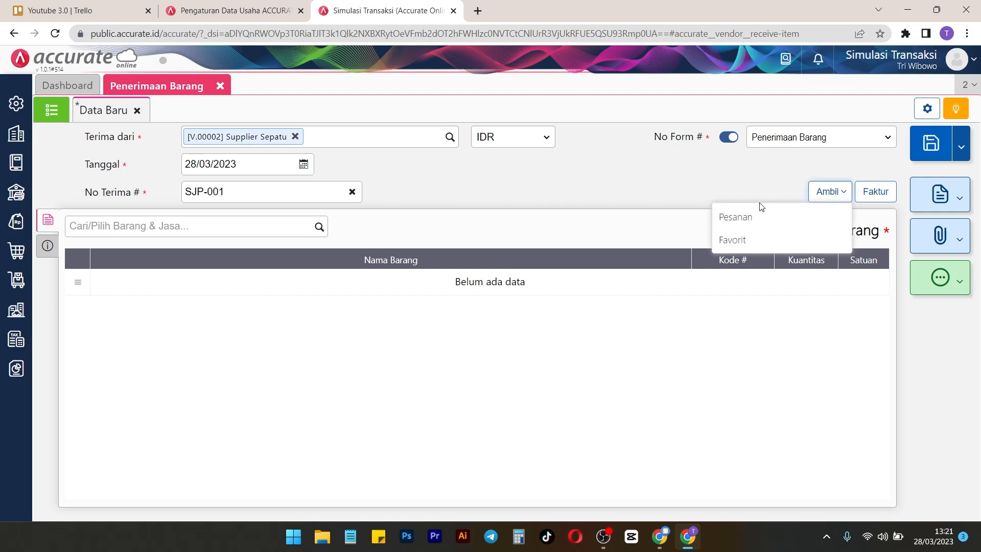
click(761, 216)
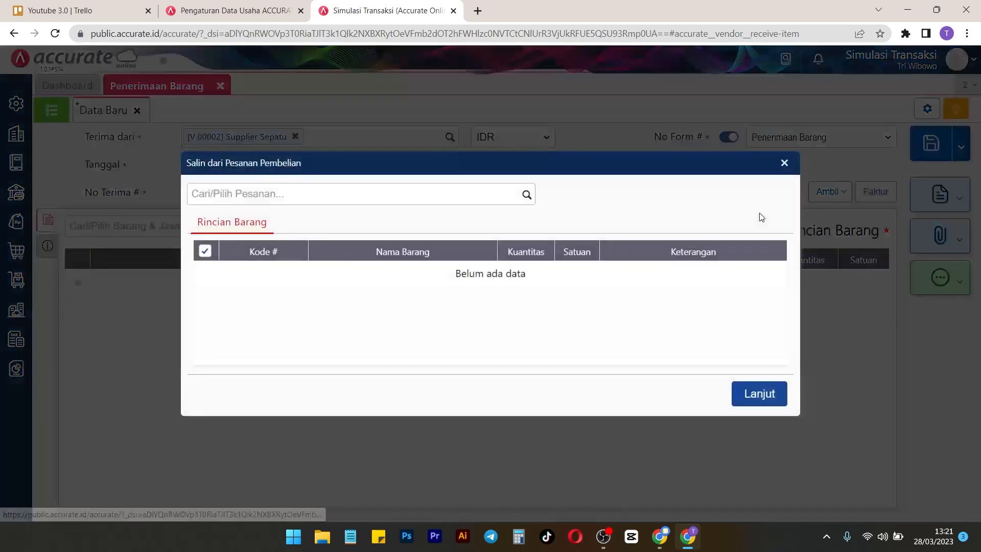
click(527, 195)
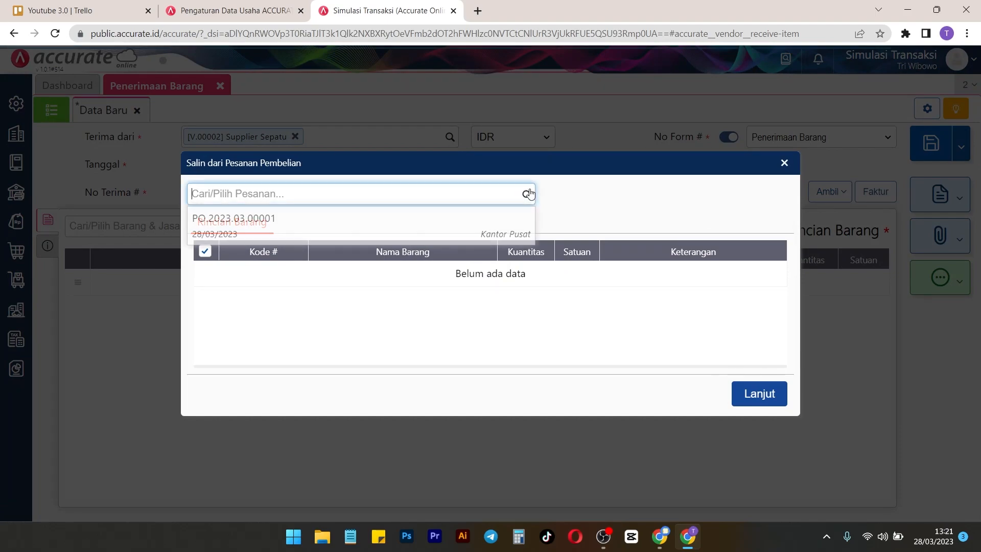
click(348, 225)
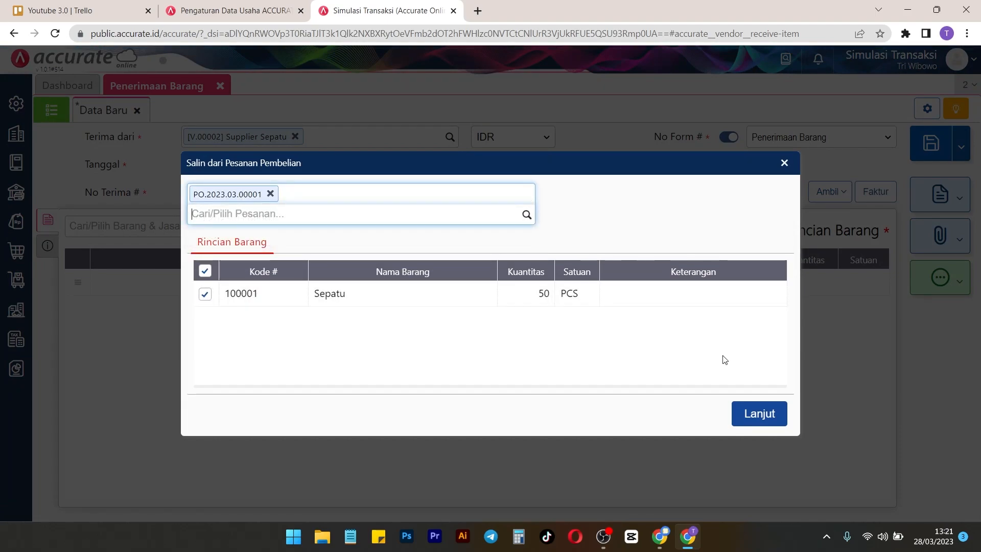
click(762, 415)
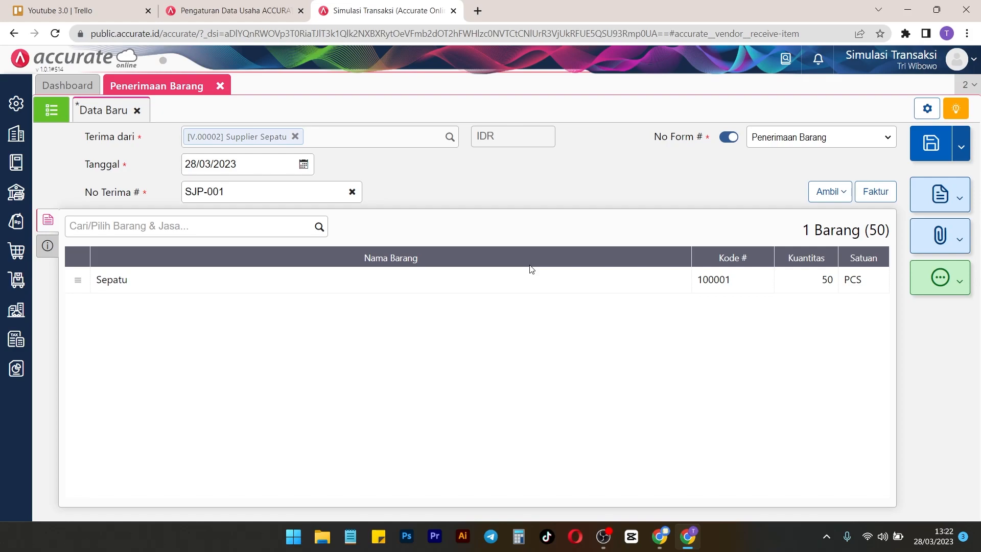
Open the Sepatu line's details in the goods receipt, check the Gudang choices, and return to the receipt
click(340, 284)
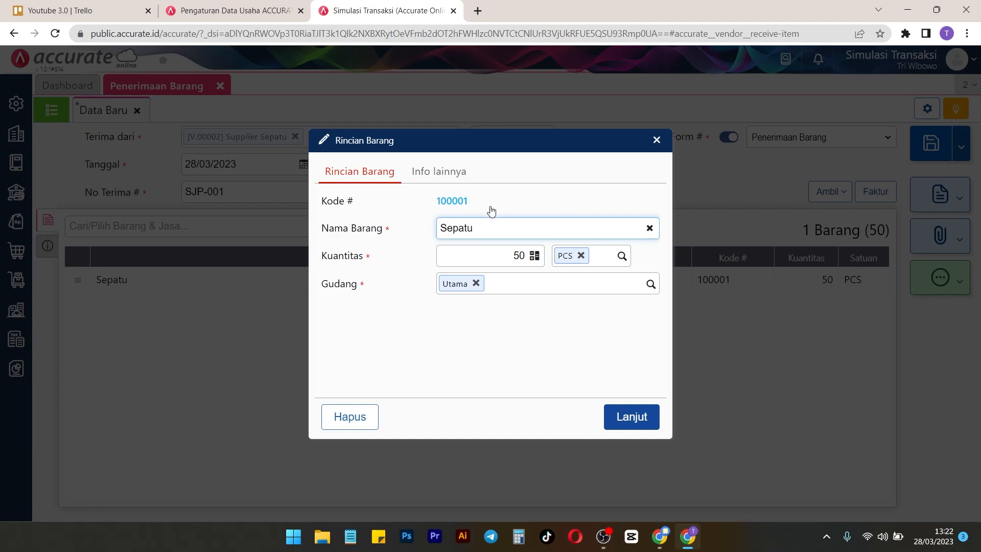
click(651, 284)
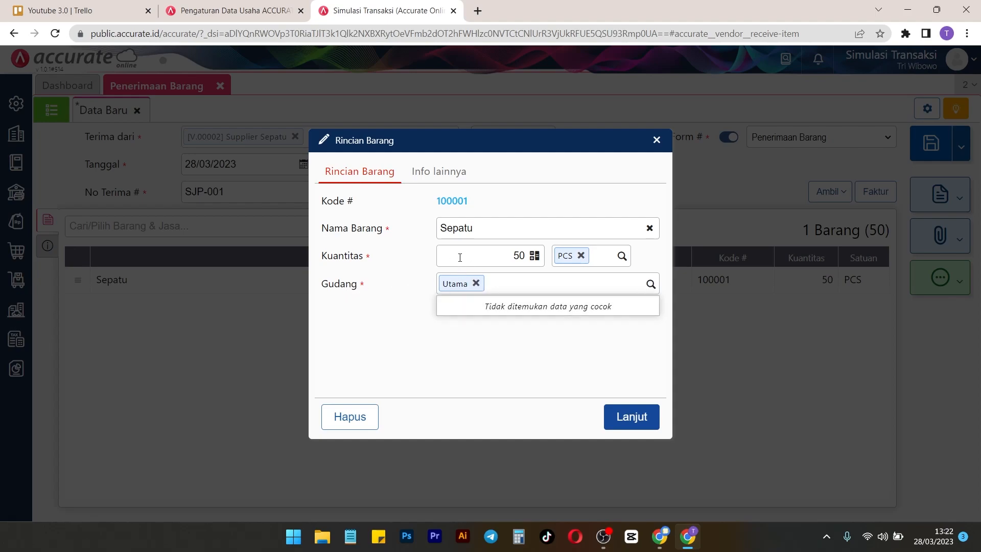
click(636, 395)
click(645, 426)
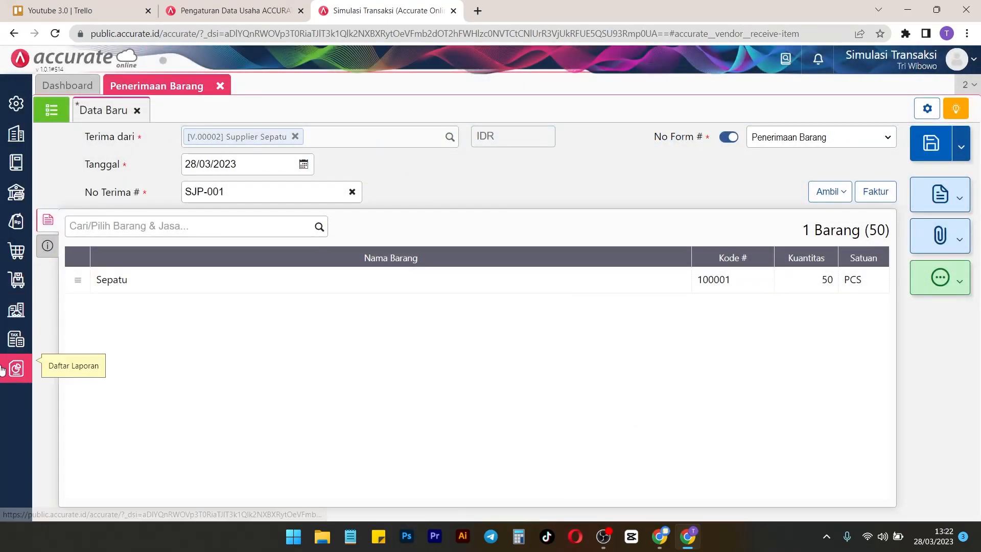
Display the Neraca (Induk Skontro) report as of 28/03/2023 and examine the Bank BCA and total cash balances
mouse_move(15, 369)
click(77, 377)
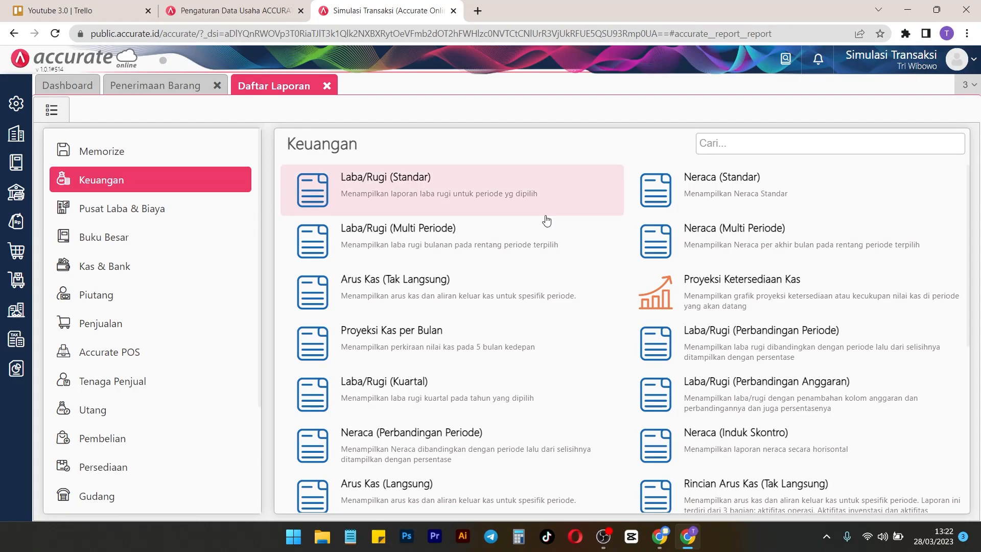
scroll(717, 372, down, 1)
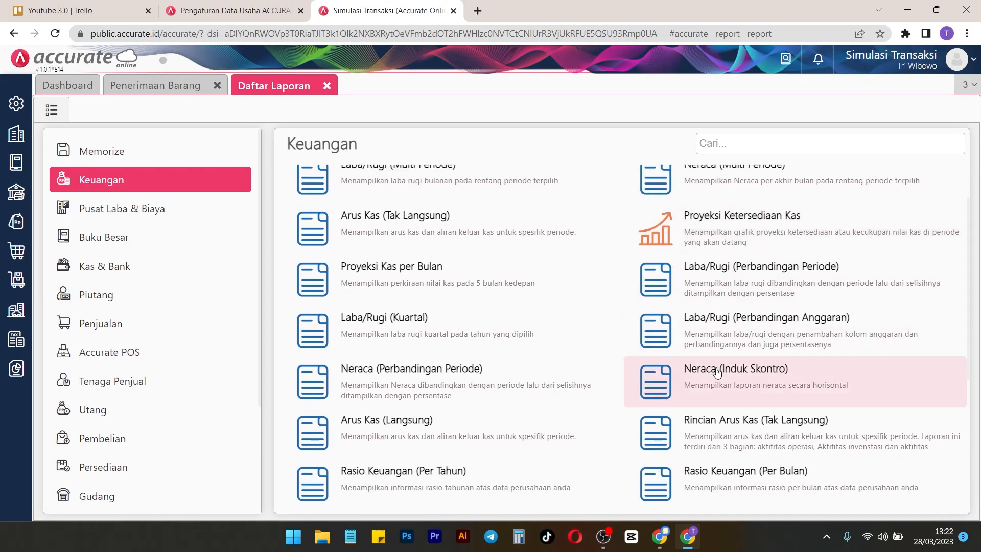
click(752, 393)
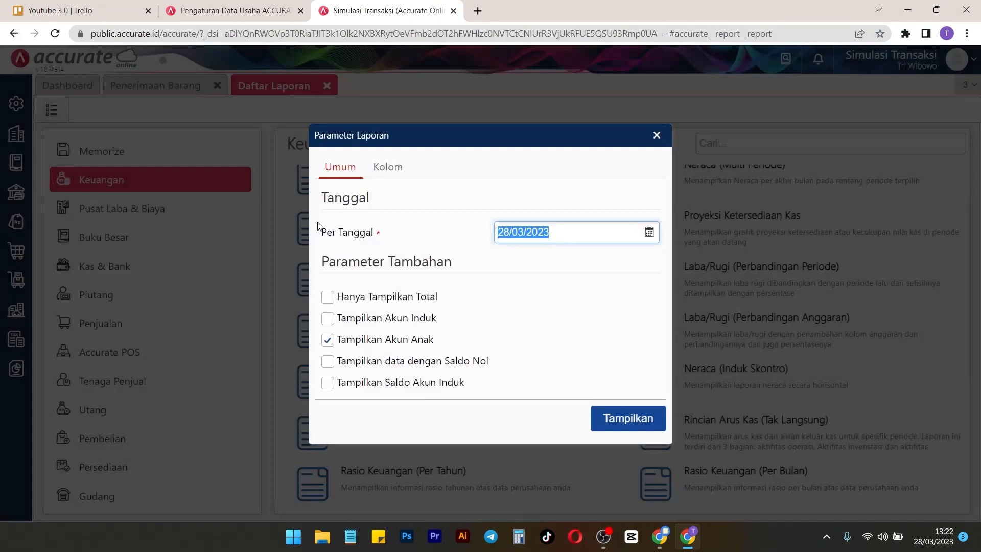
click(623, 423)
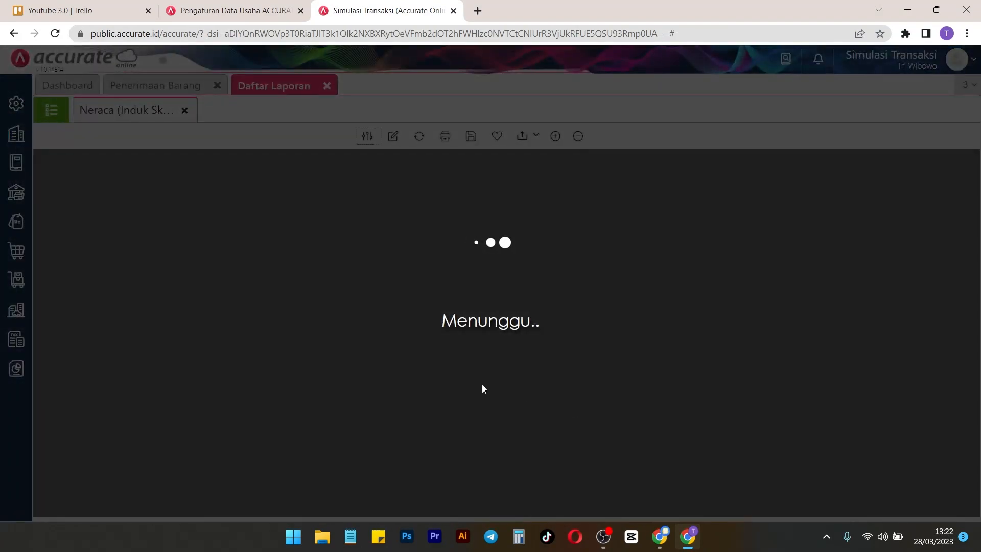
scroll(531, 335, down, 2)
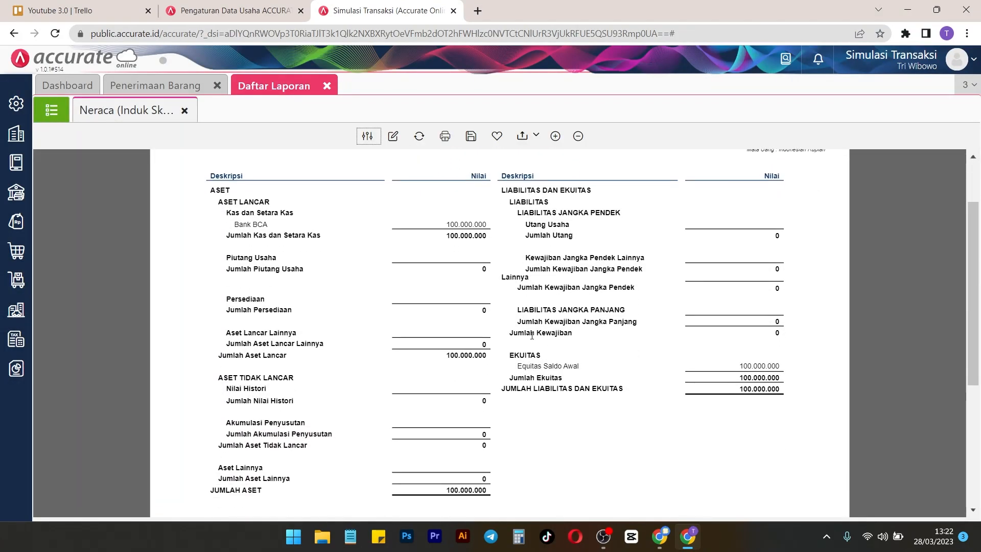
scroll(501, 255, up, 2)
drag(228, 304, 273, 308)
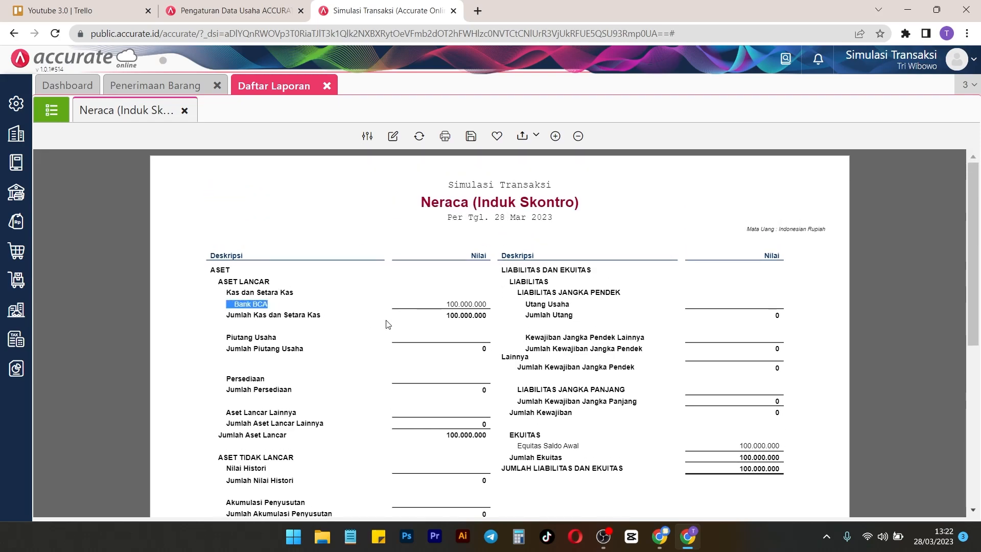
drag(444, 315, 500, 321)
scroll(674, 390, down, 2)
Return to the goods receipt for Supplier Sepatu and save it
click(183, 85)
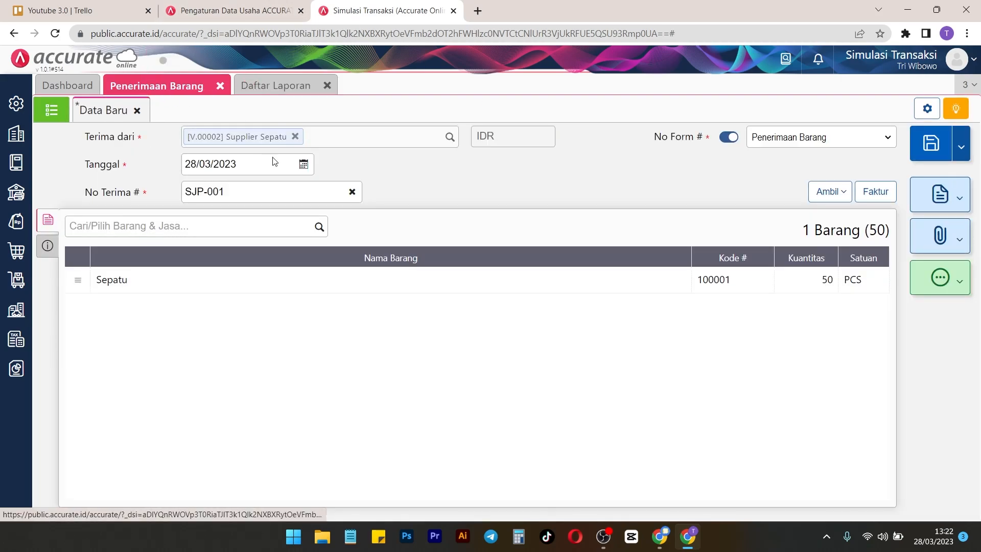
click(930, 143)
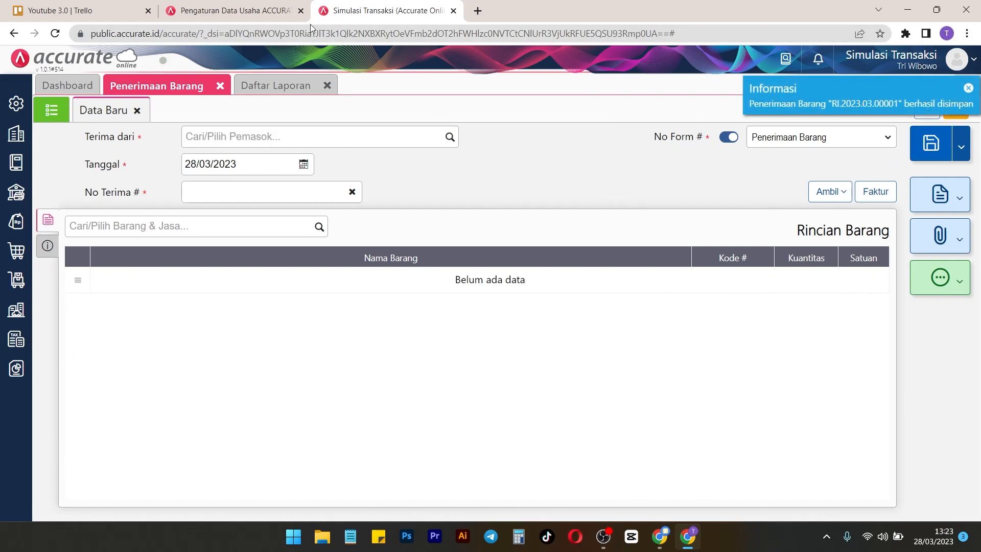
Refresh the Neraca (Induk Skontro) report and drill down from the Persediaan value to its general ledger details
click(275, 85)
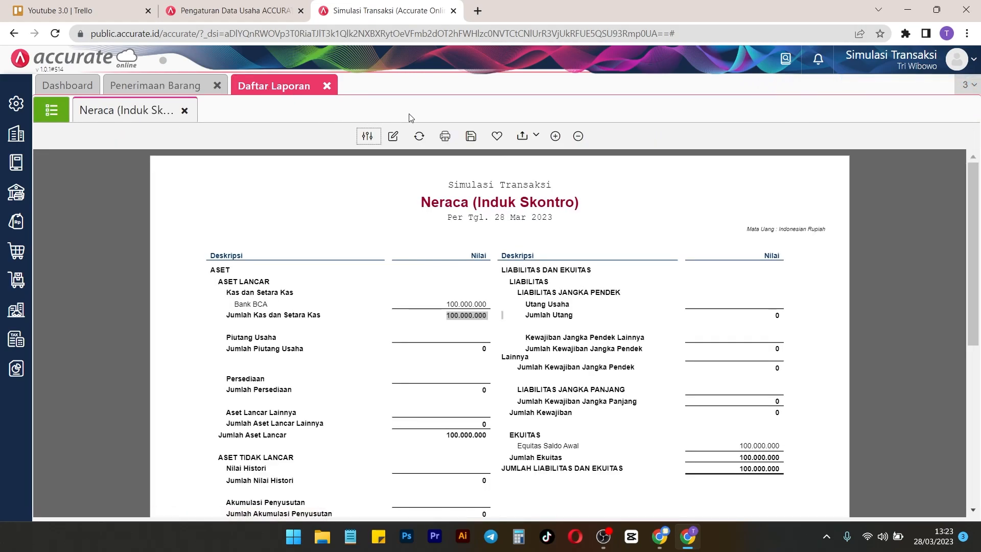
click(418, 136)
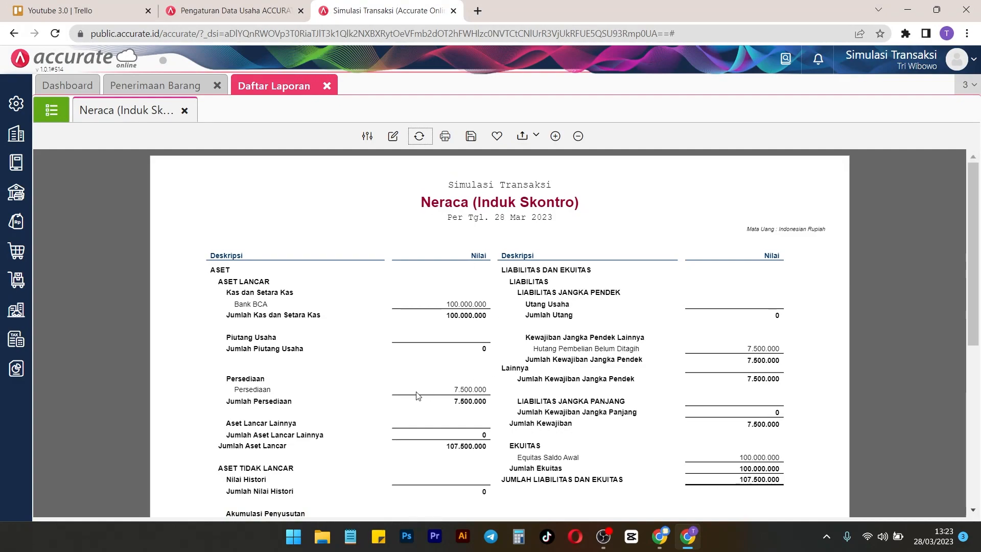
drag(452, 391, 489, 393)
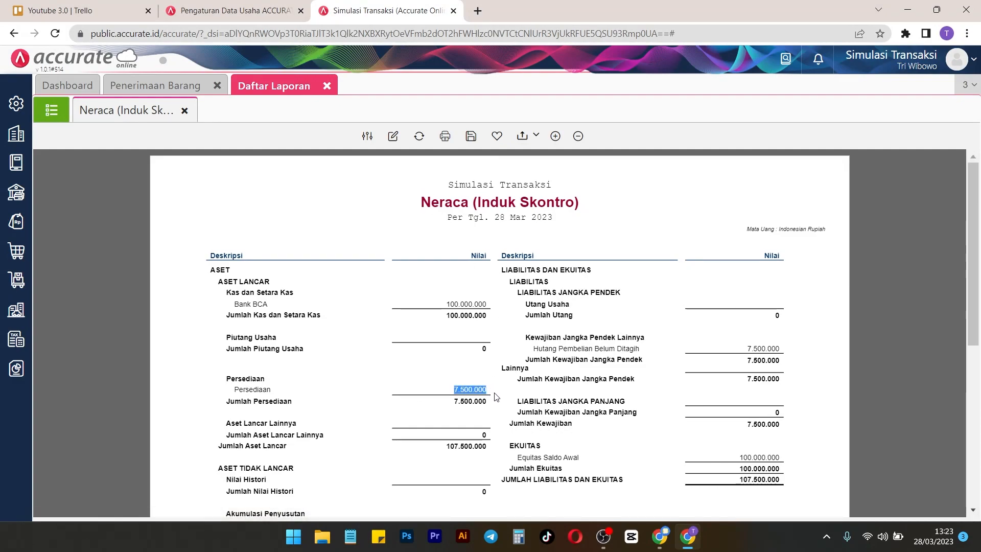
click(371, 378)
click(474, 390)
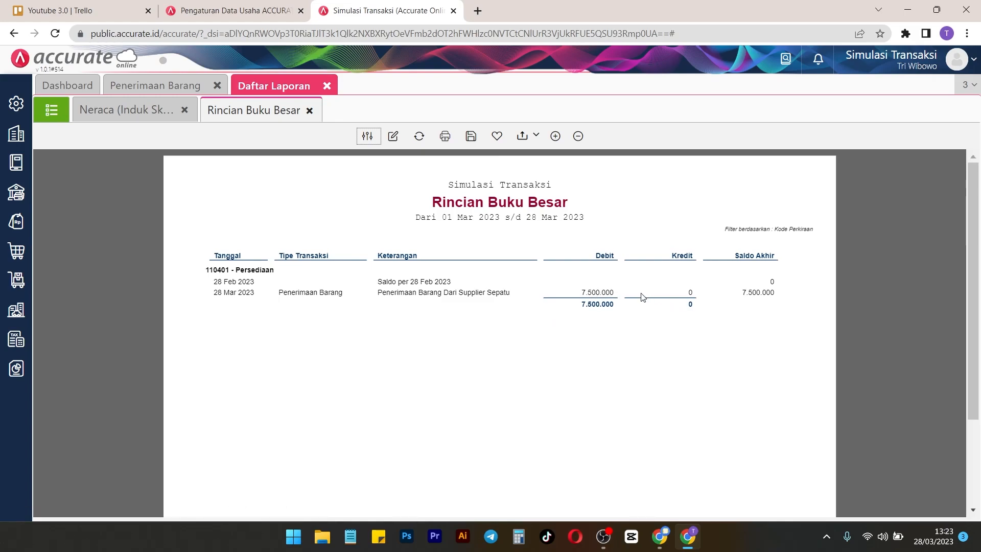
Open the Penerimaan Barang transaction from the Persediaan ledger details, view it, and close the goods receipt module
click(315, 293)
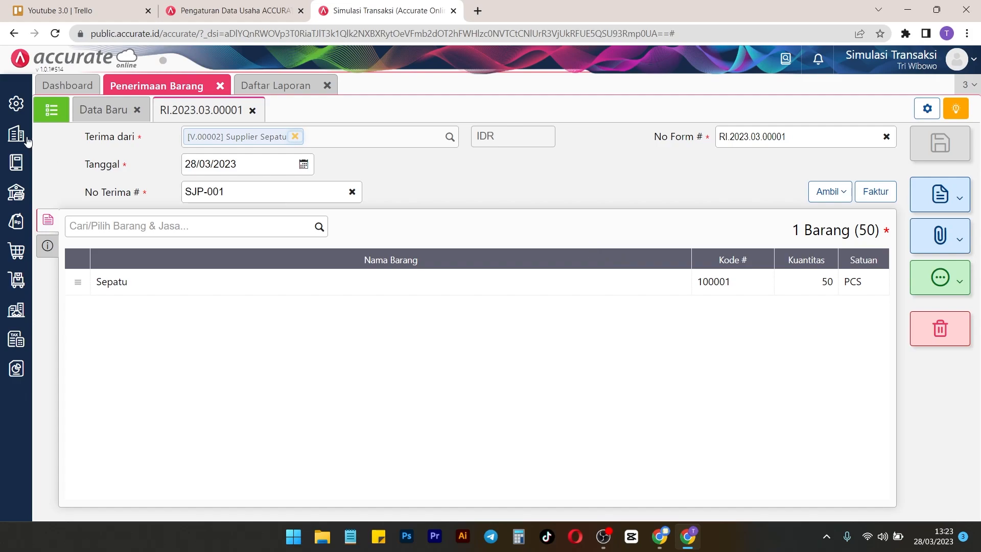
click(252, 110)
click(220, 85)
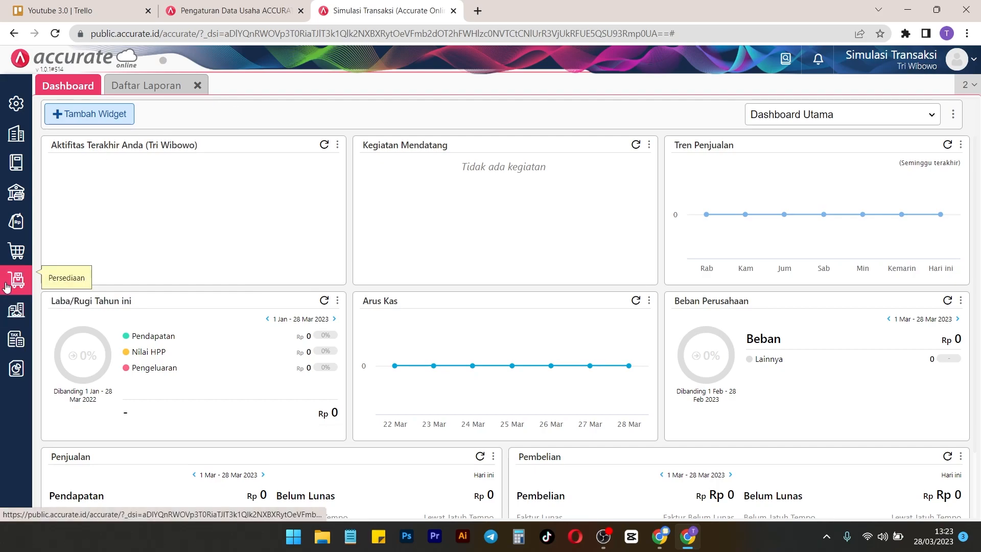
Start a new purchase invoice (Faktur Pembelian) and select Supplier Sepatu as the supplier
click(11, 258)
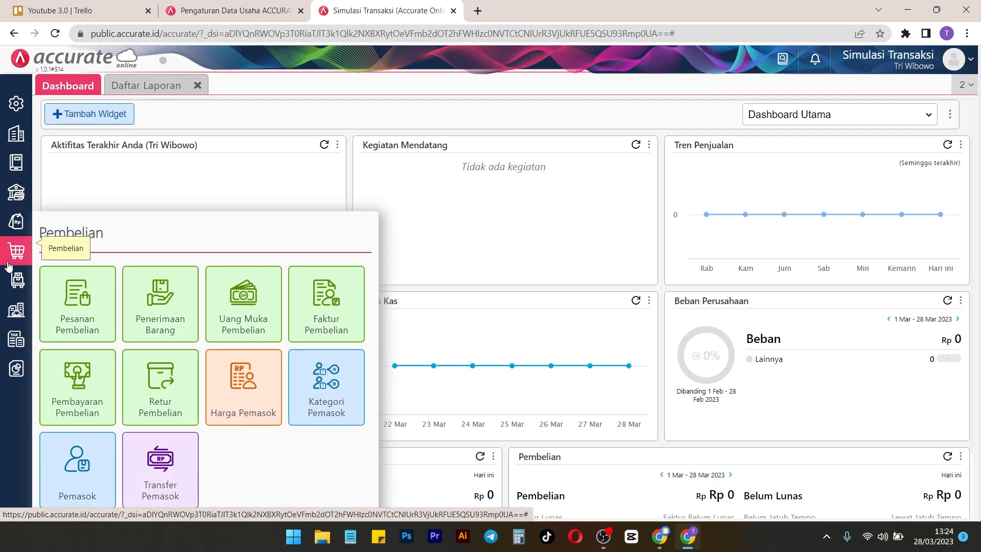
click(347, 317)
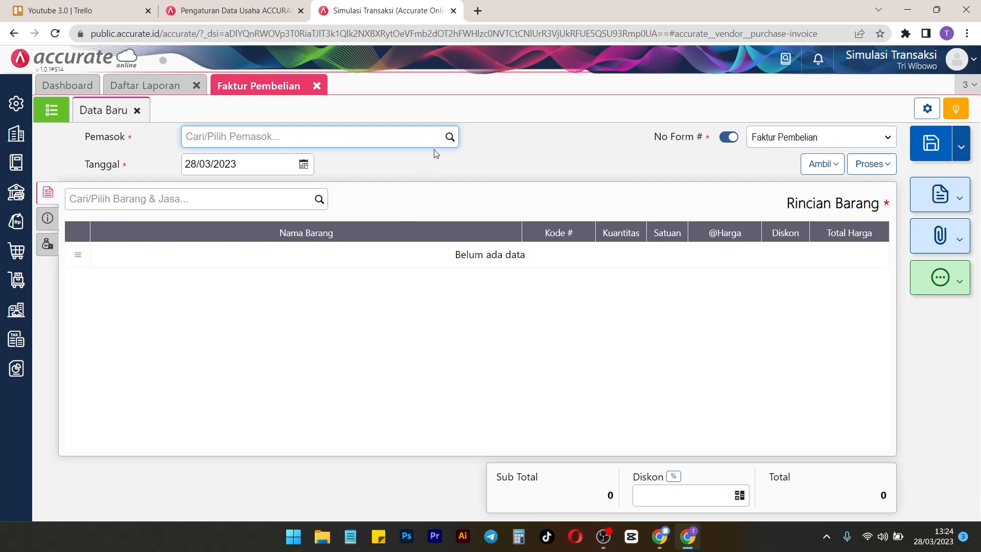
click(448, 138)
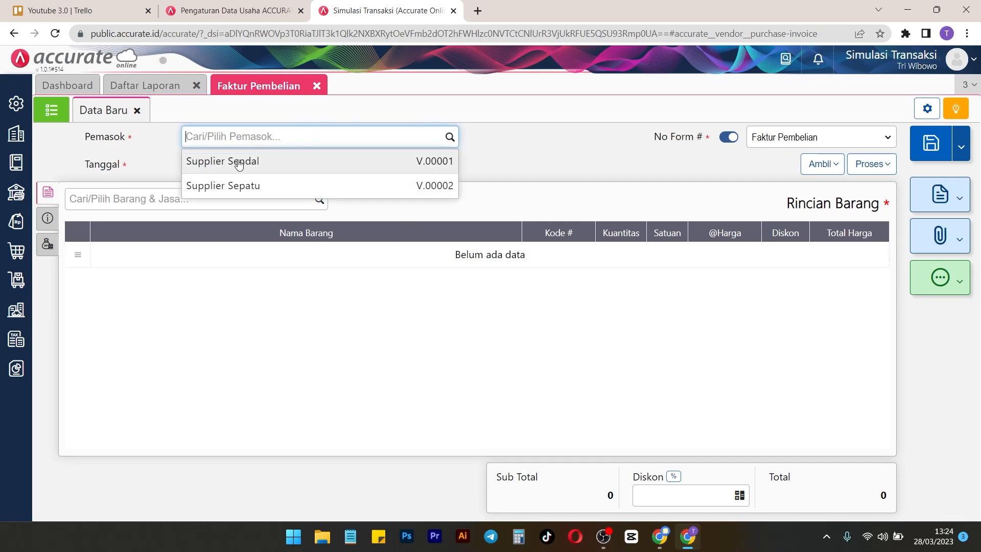
click(194, 186)
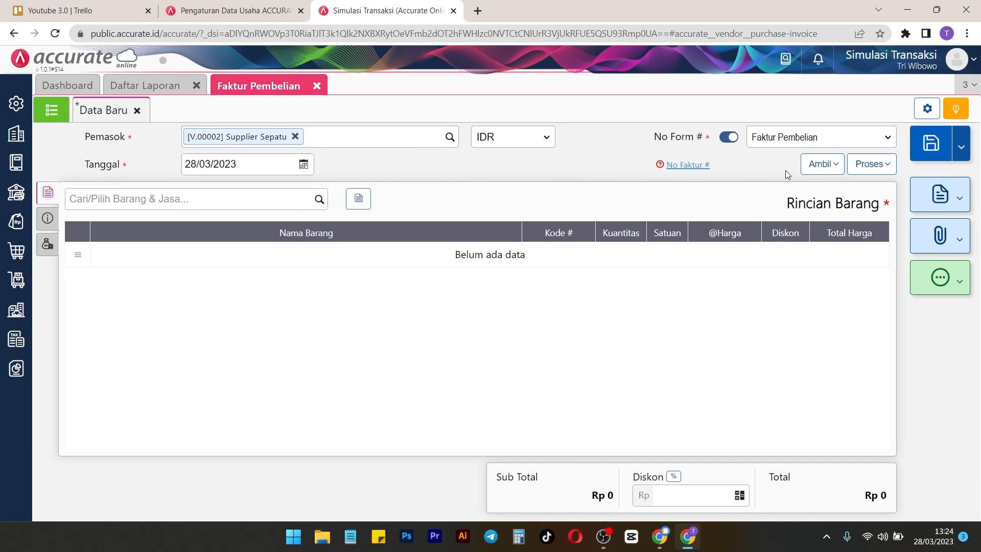
Copy the Sepatu item from goods receipt SJP-001 into the purchase invoice
click(821, 164)
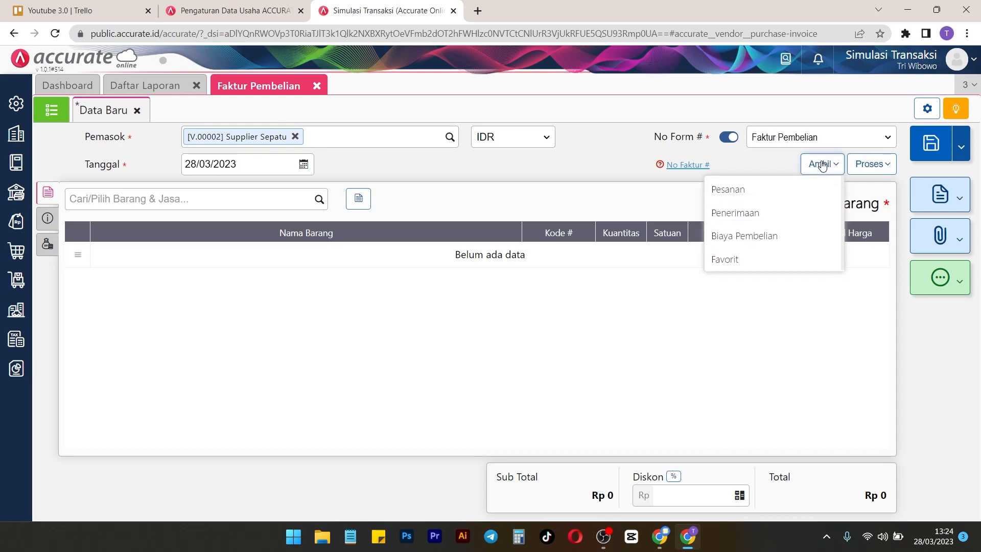
click(742, 212)
click(528, 197)
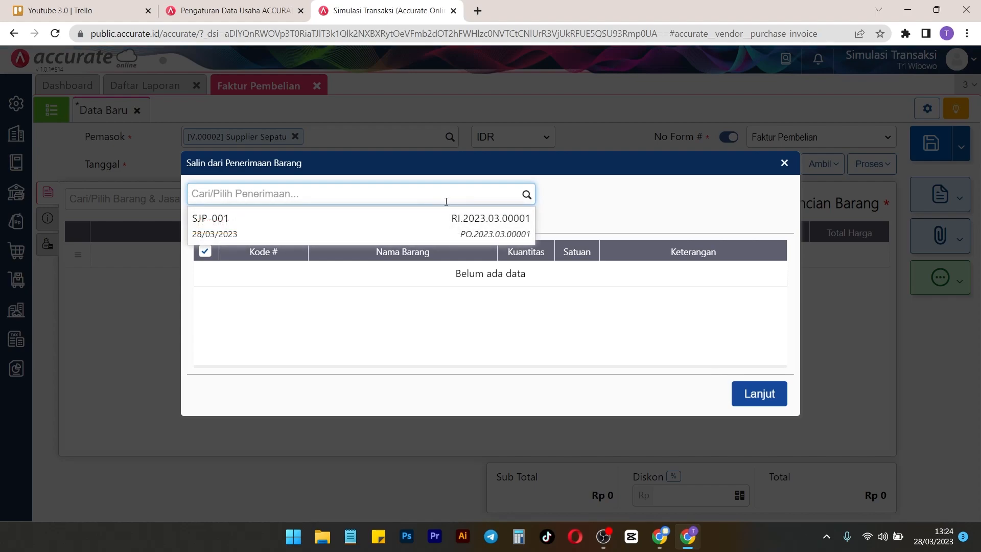
click(388, 230)
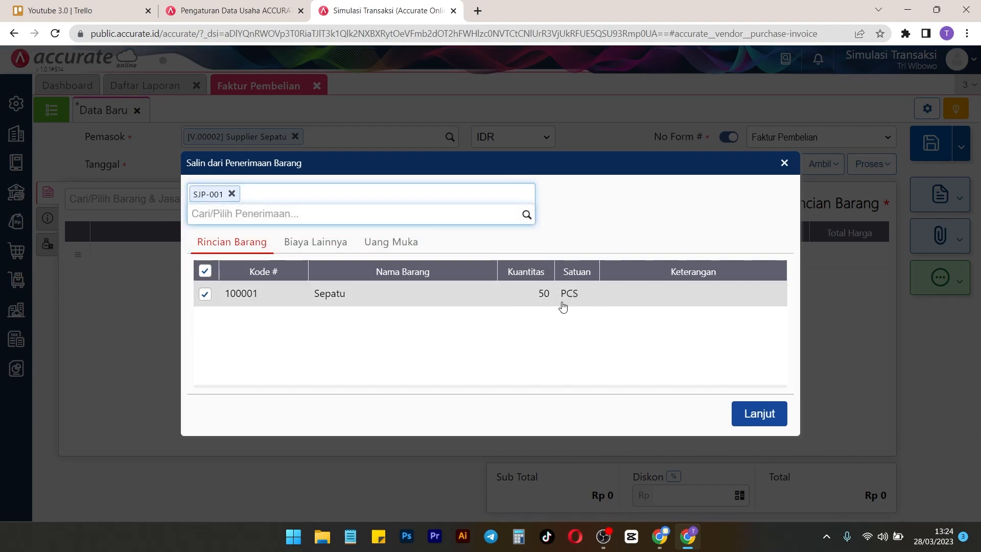
click(760, 414)
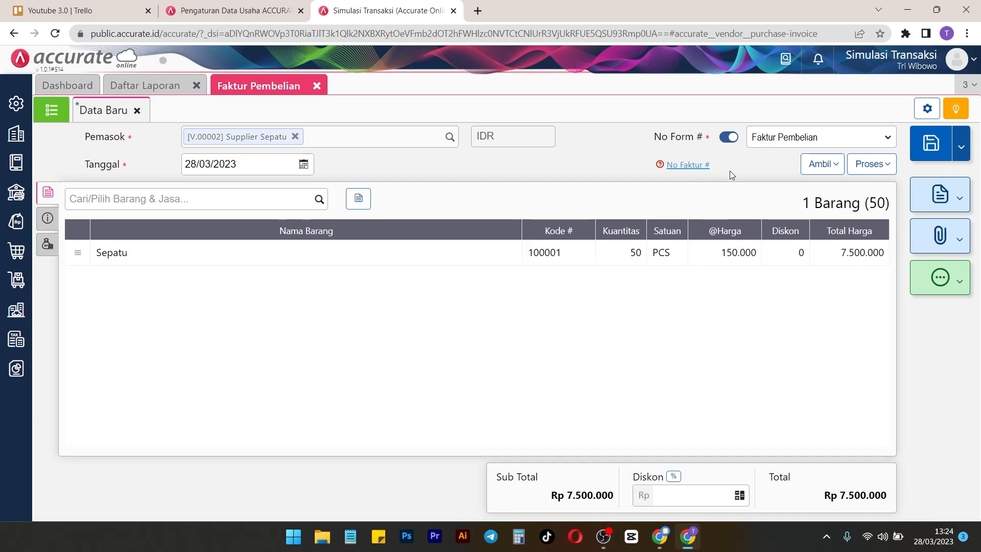
Enter INV-001 as the No Faktur of the purchase invoice and save the invoice
drag(654, 136, 670, 175)
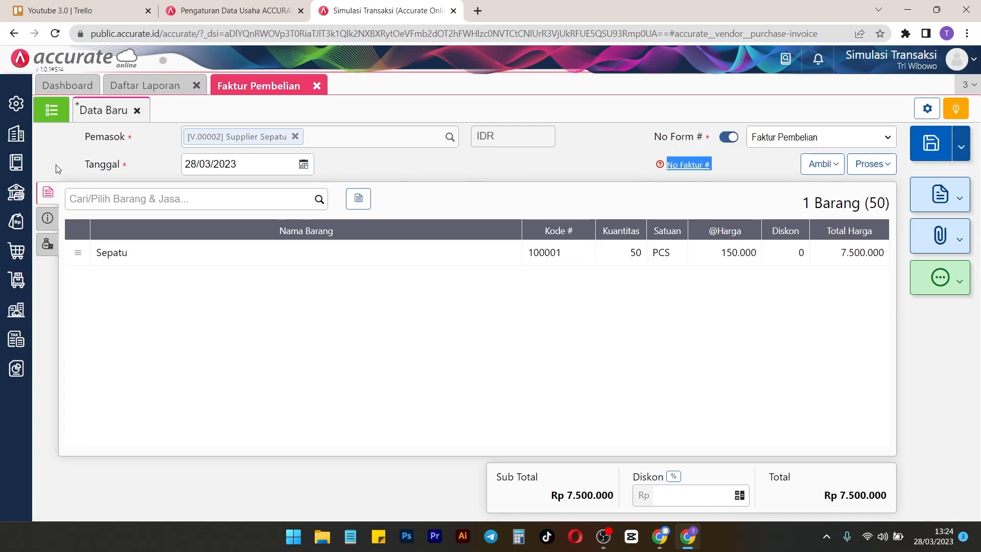
click(48, 218)
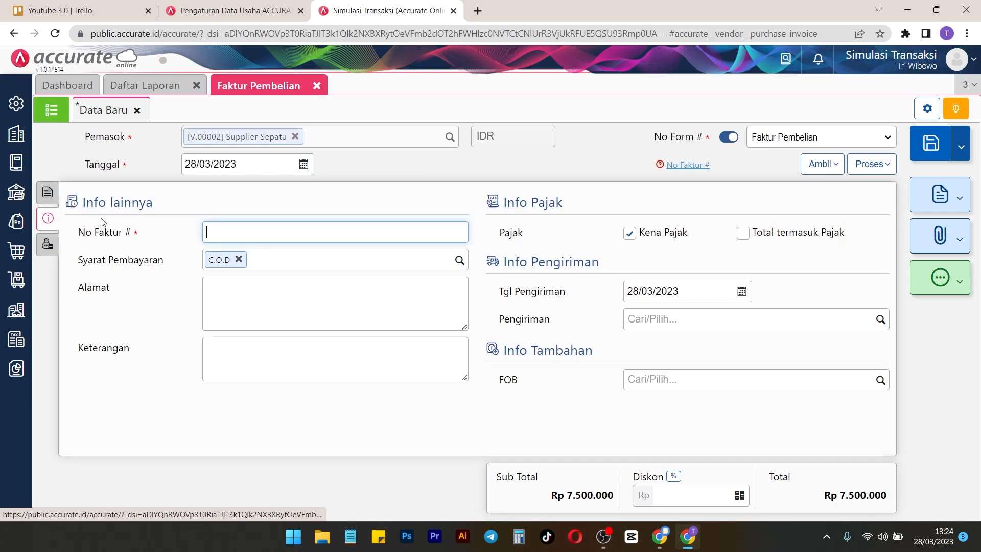
click(253, 230)
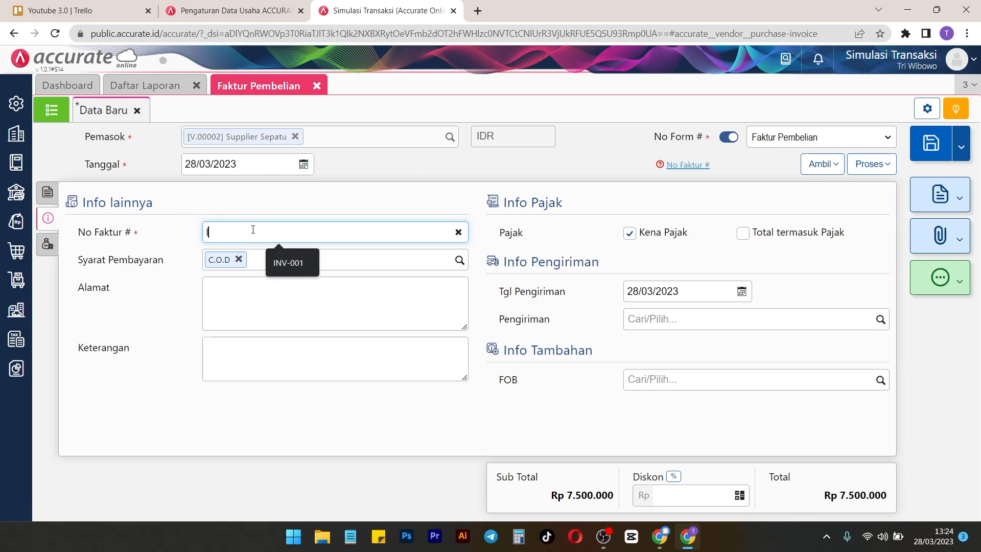
text(IN)
click(276, 260)
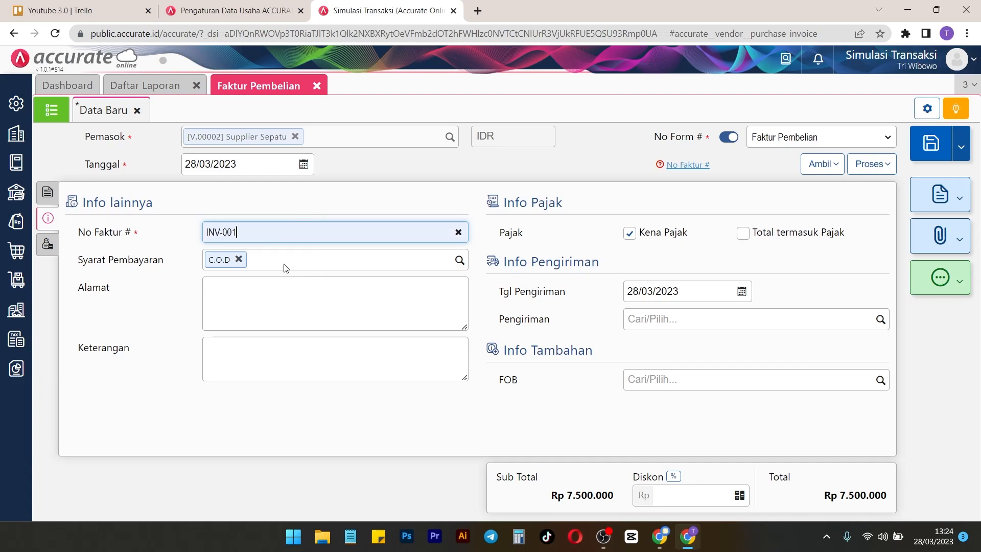
click(48, 192)
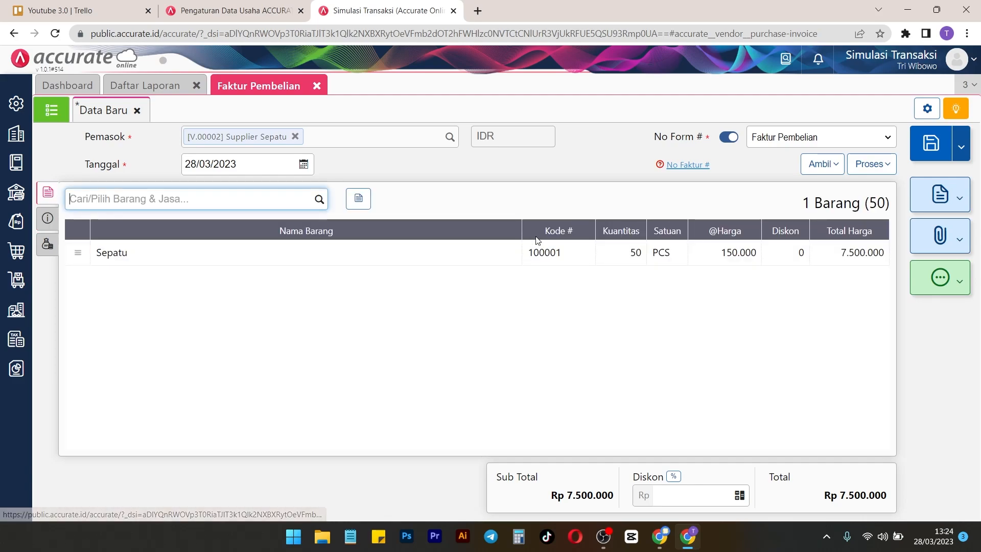
click(932, 158)
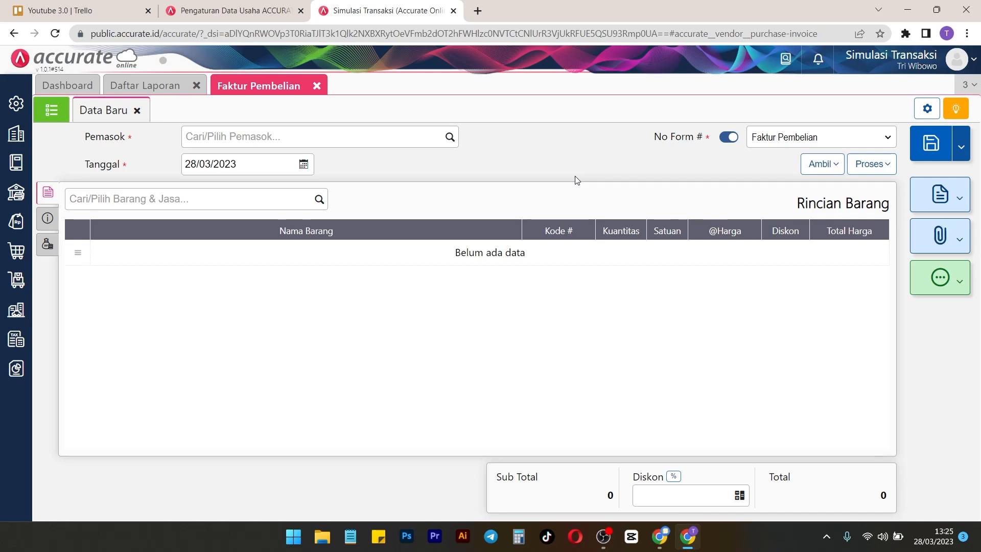
Close the Rincian Buku Besar report and refresh the Neraca (Induk Skontro) report to examine the Utang Usaha balance
click(147, 85)
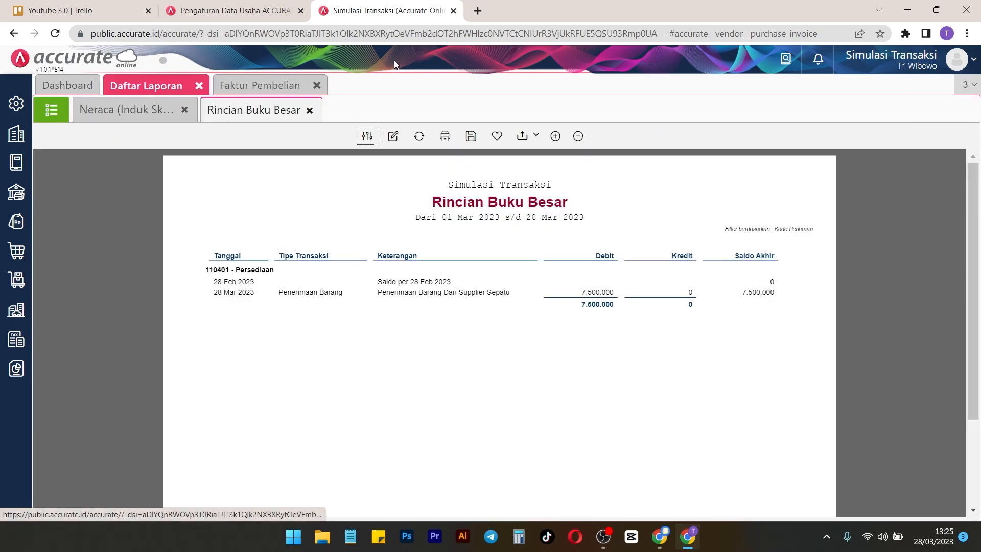
click(309, 110)
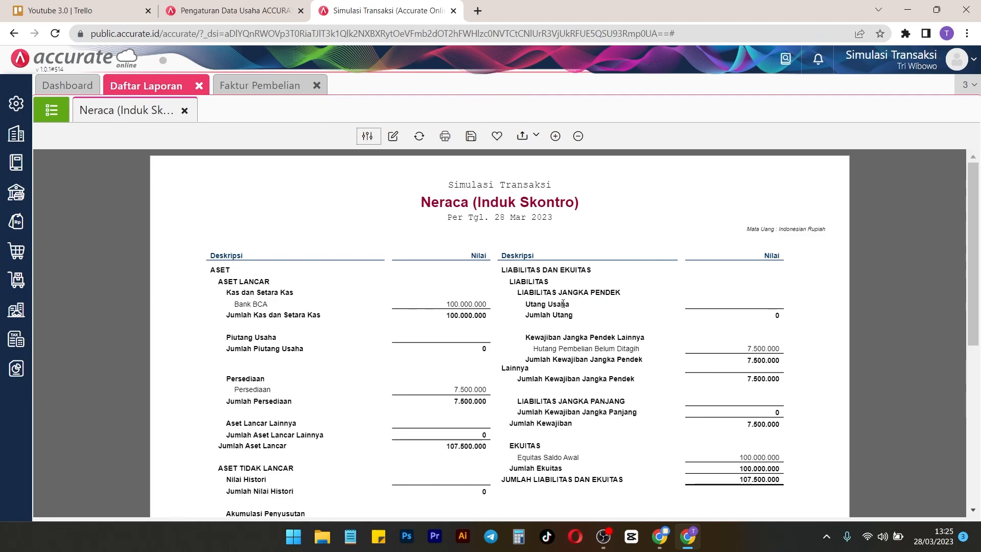
click(418, 138)
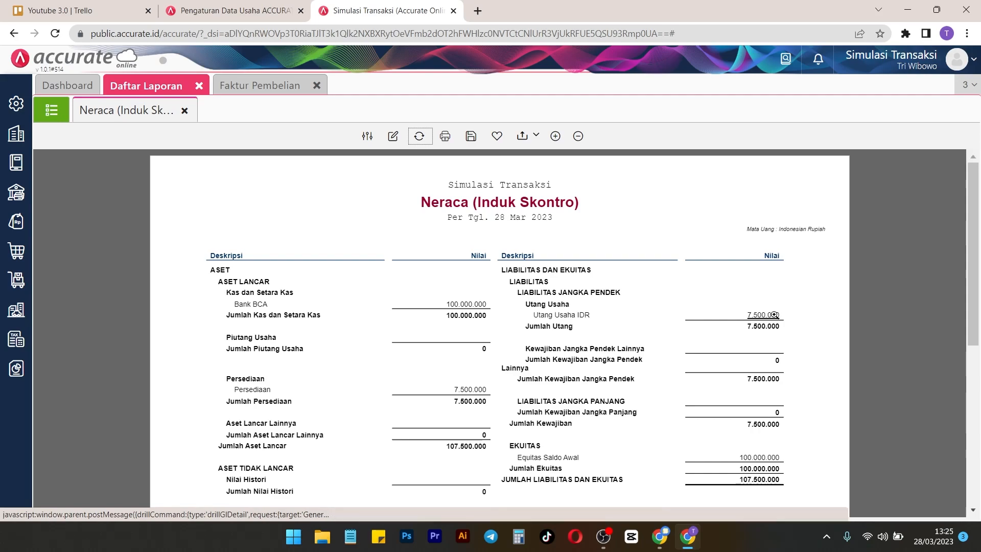
Display the Faktur Belum Lunas report from the Utang category as of 28/03/2023 for Kantor Pusat
click(52, 113)
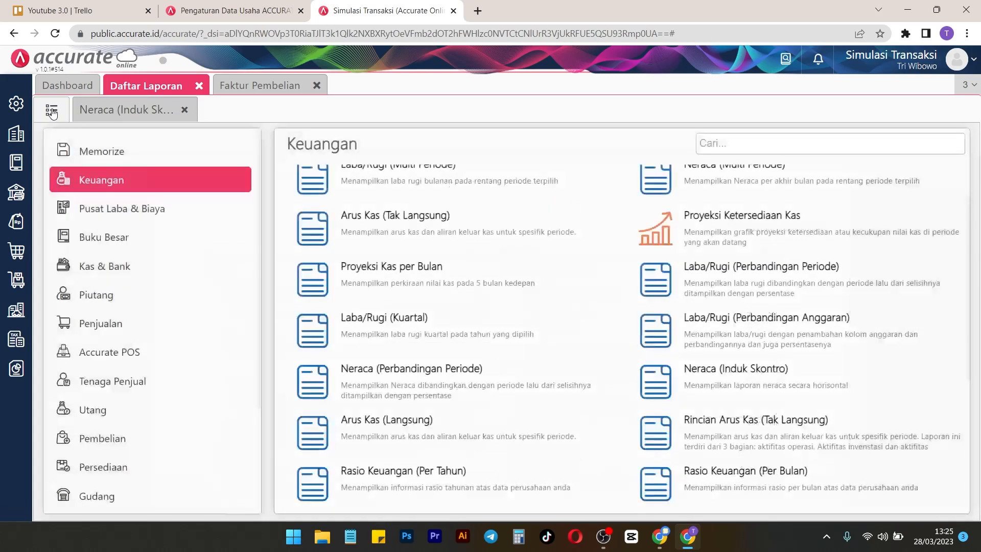
click(135, 408)
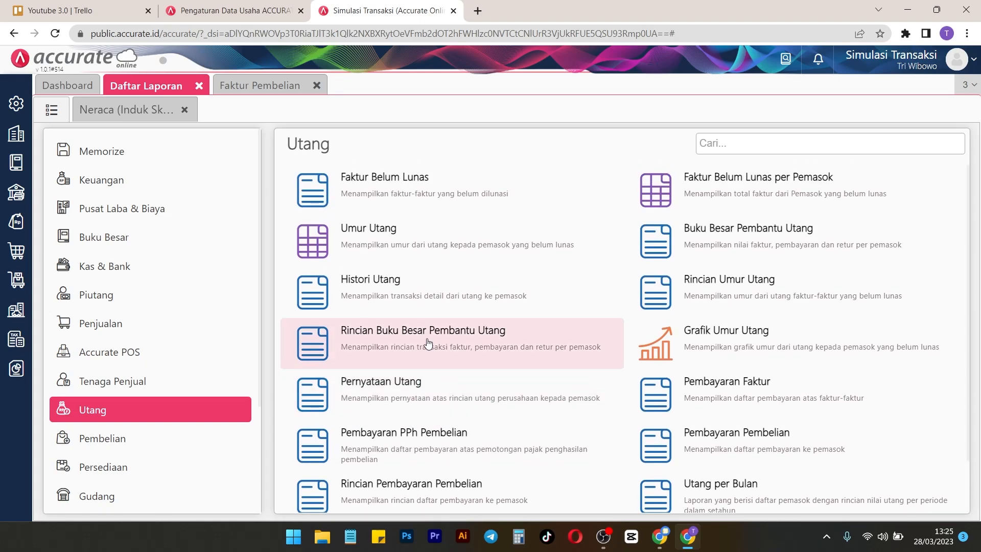
click(395, 182)
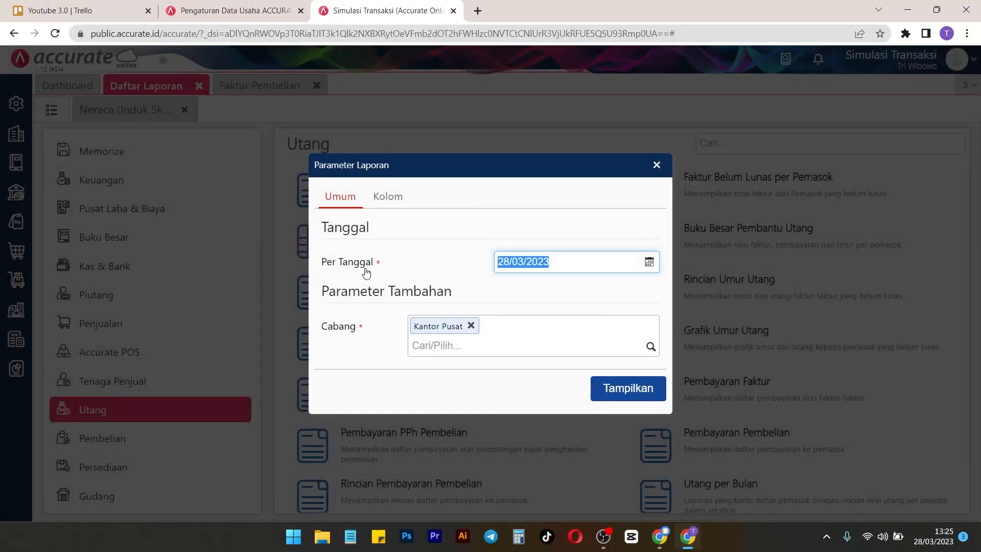
drag(341, 262, 365, 263)
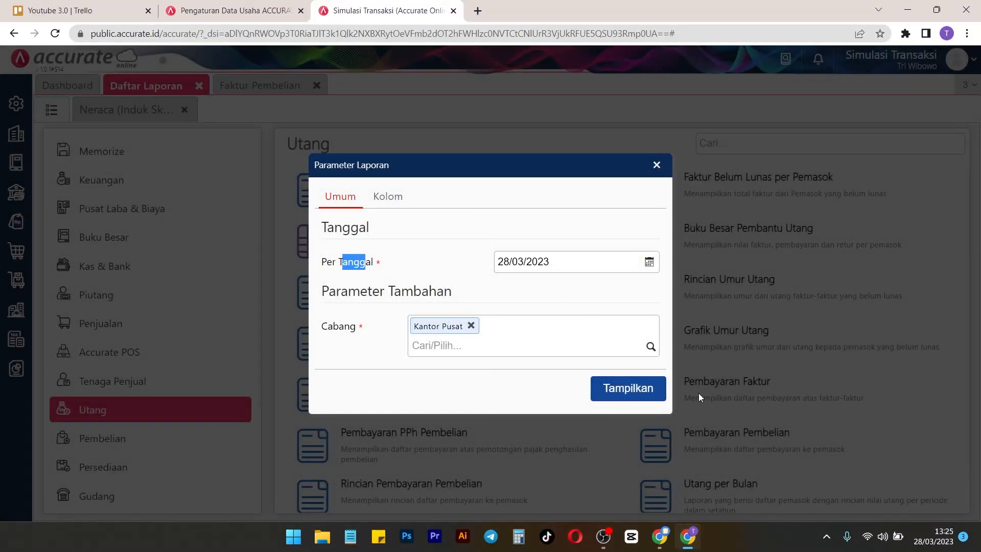
click(652, 388)
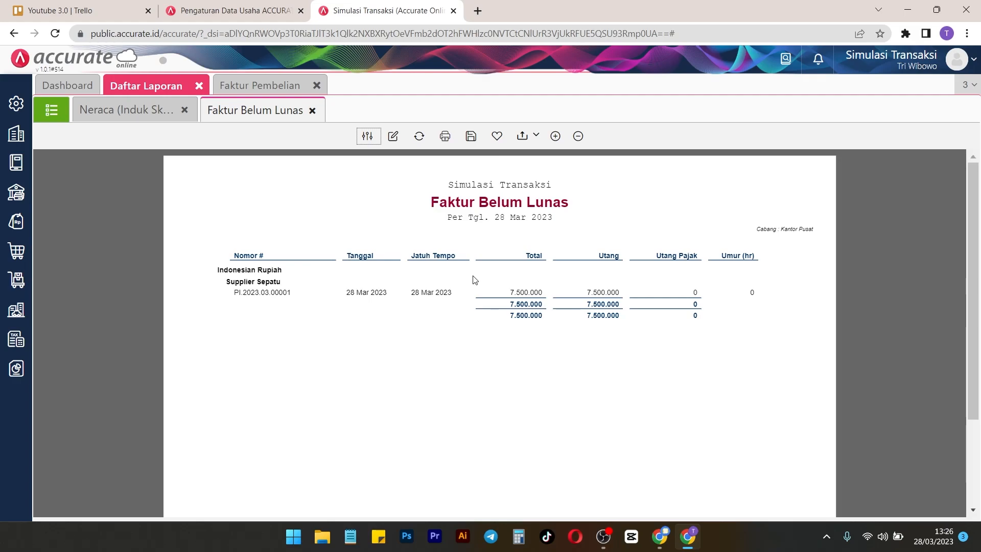
Close the purchase invoice module and start a new Pembayaran Pembelian to Supplier Sepatu, paid from Bank BCA
click(291, 83)
click(317, 85)
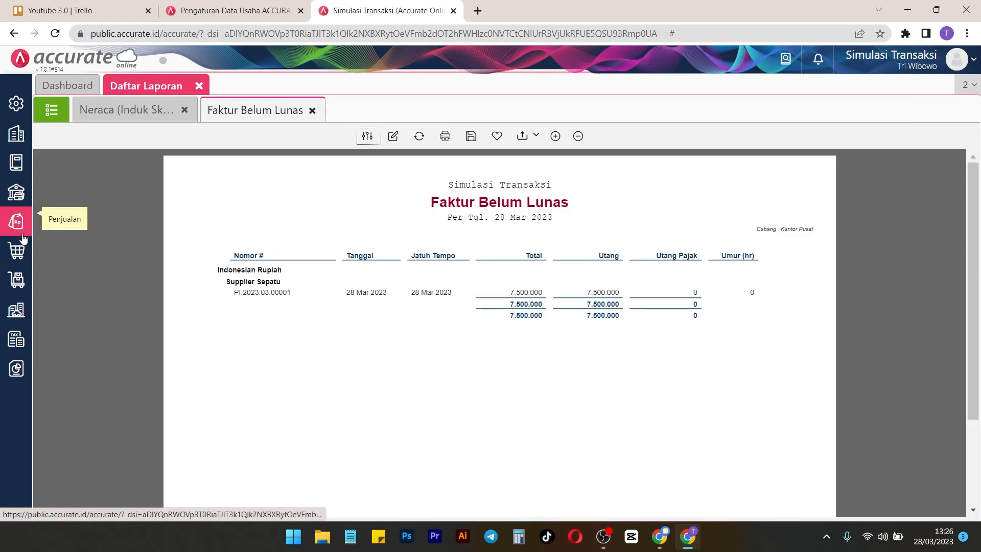
click(16, 251)
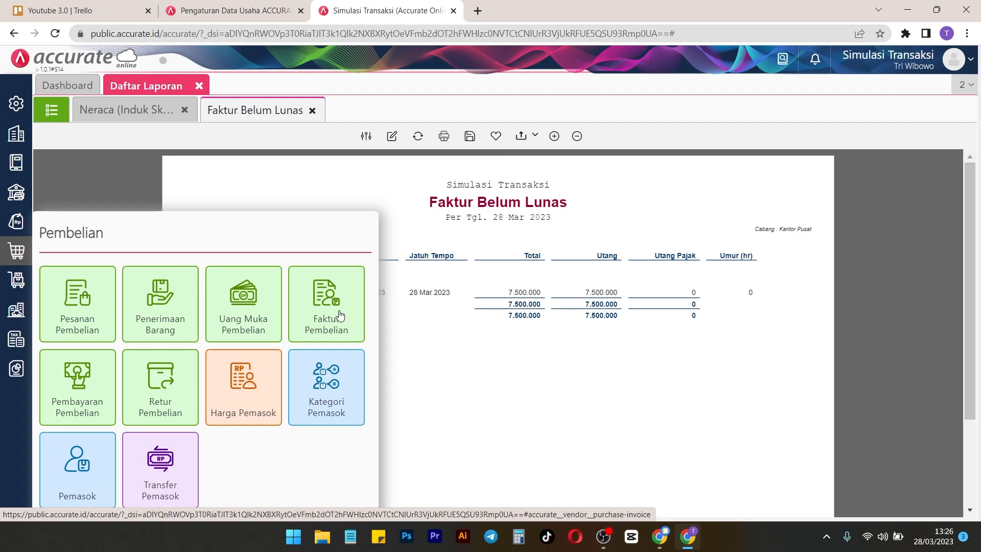
click(80, 392)
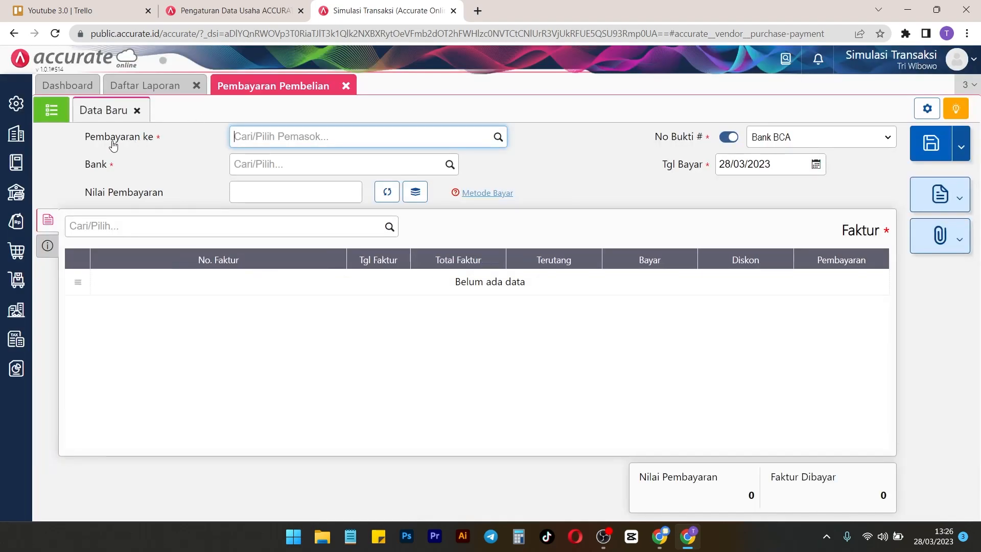
click(499, 136)
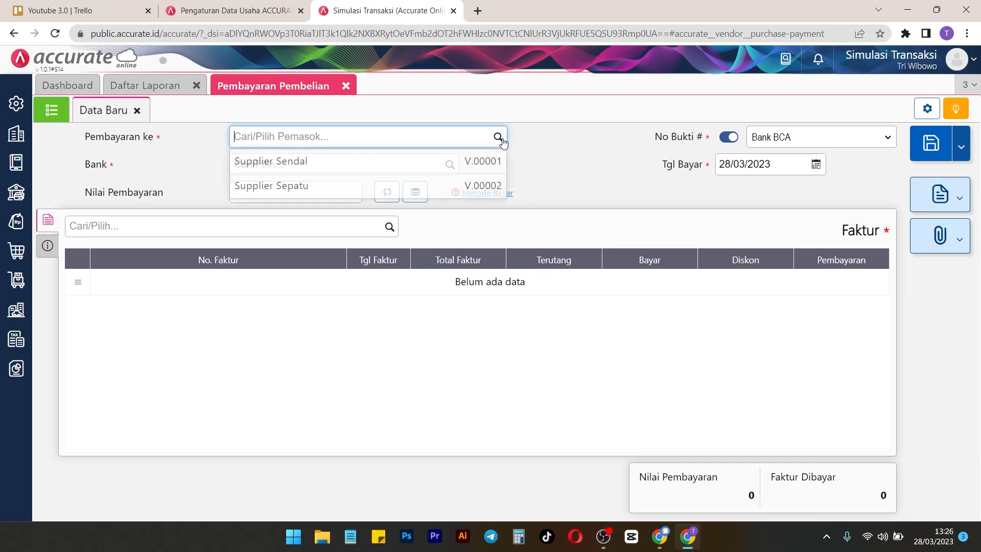
click(335, 186)
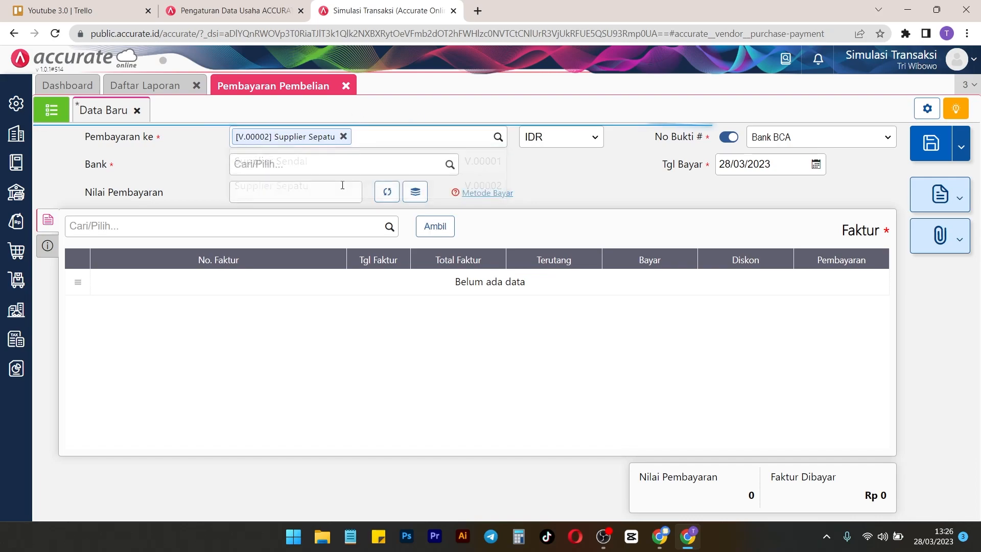
drag(114, 167, 68, 164)
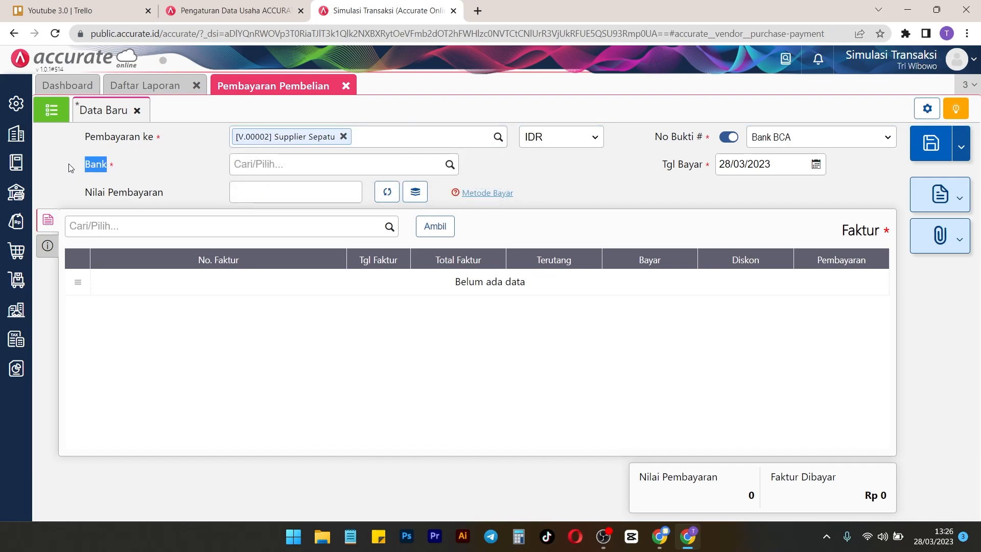
click(451, 165)
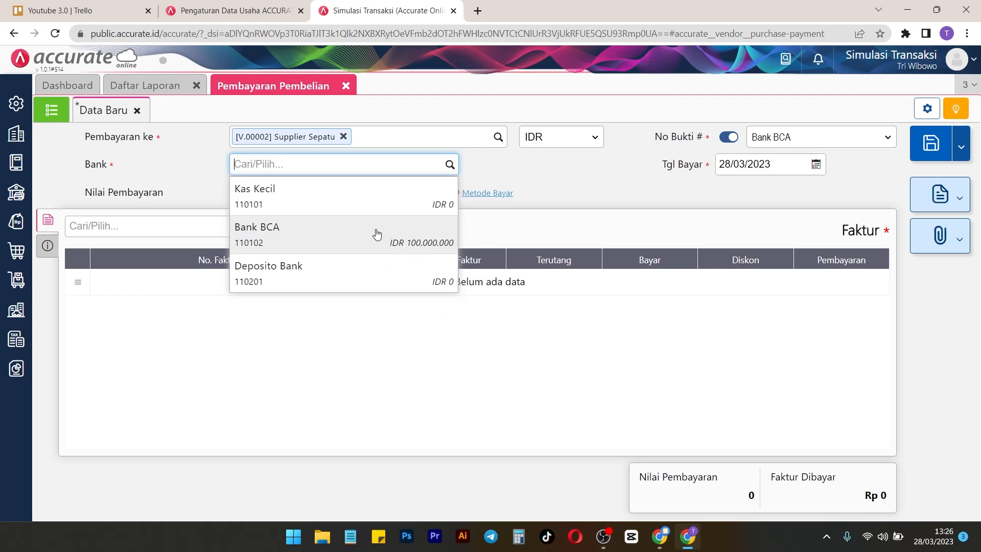
click(295, 234)
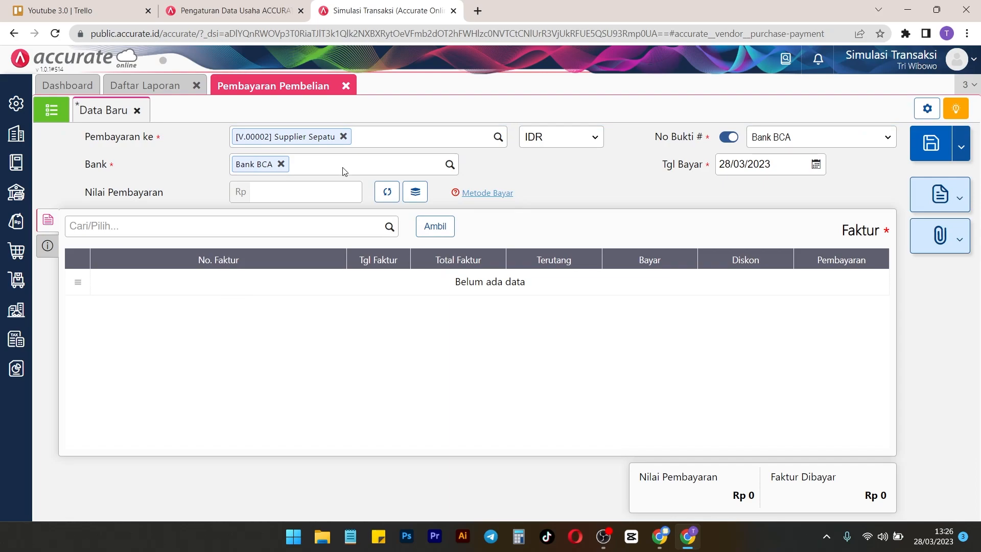
Add the unpaid invoice INV-001 to the payment and fill Nilai Pembayaran with the calculated total of 7.500.000
click(441, 226)
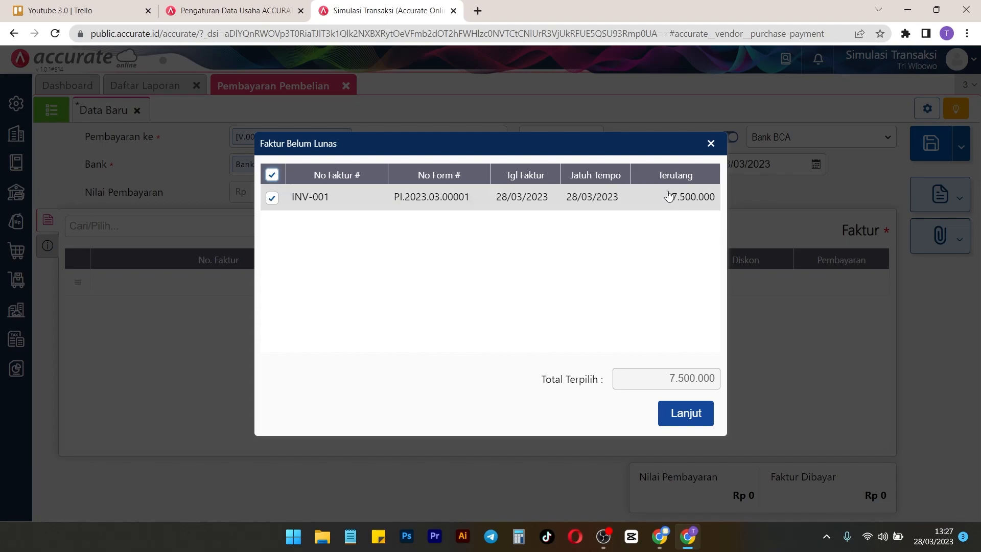
click(683, 412)
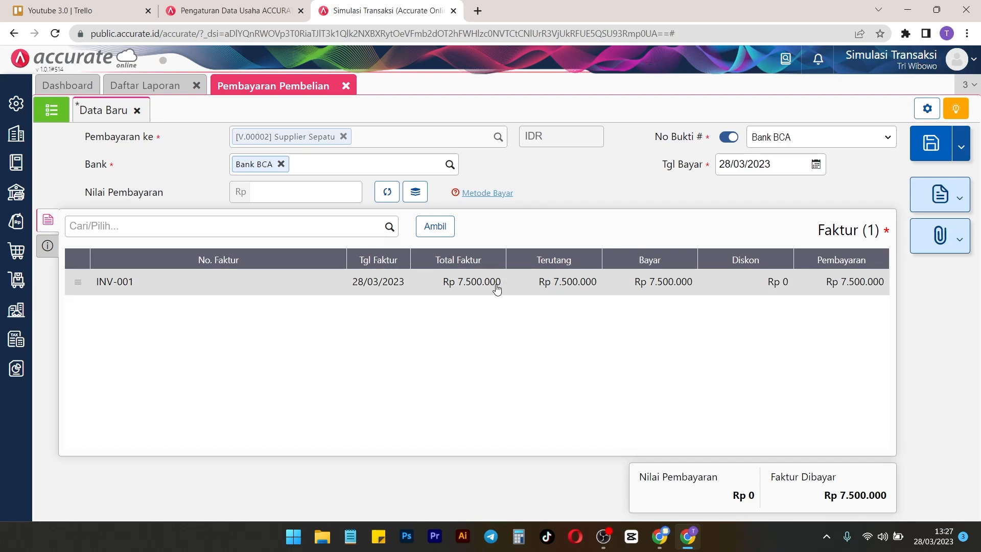
click(386, 198)
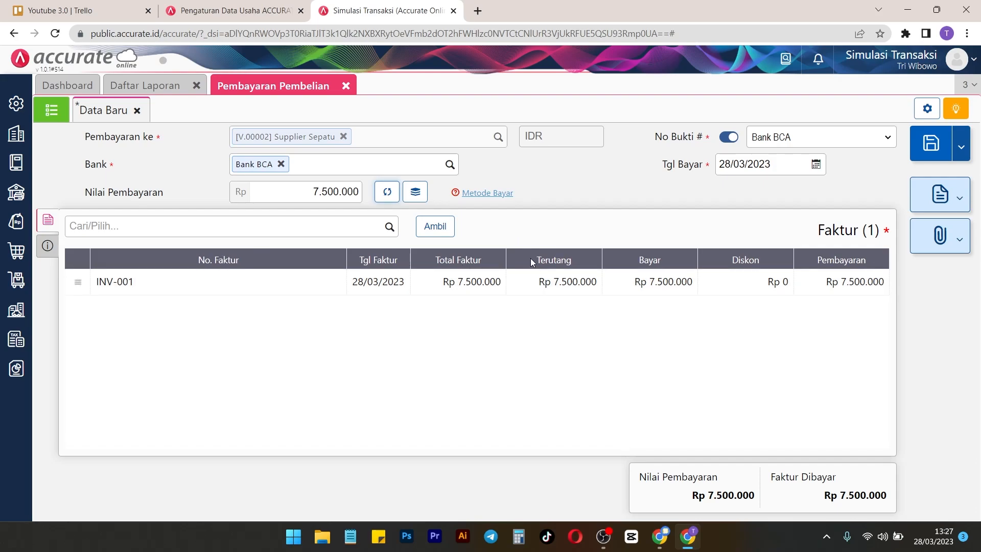
Set the Bayar amount for invoice INV-001 to 3.000.000, recalculate Nilai Pembayaran to match, and save the payment
click(548, 283)
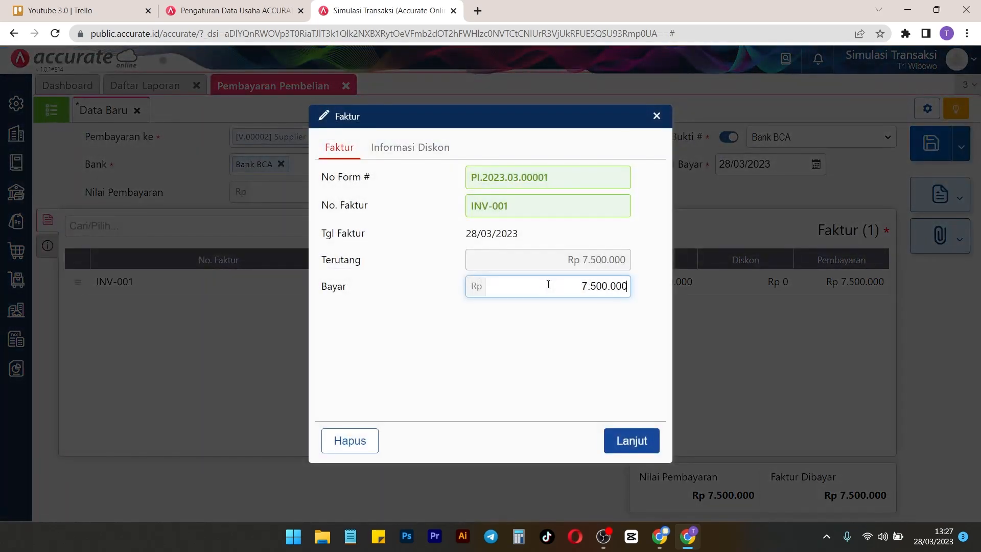
drag(570, 287, 642, 298)
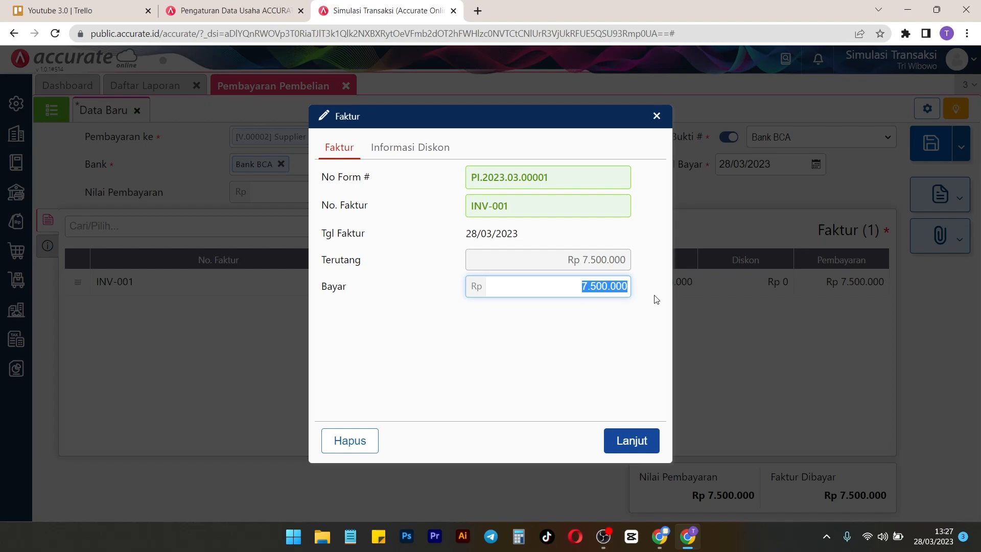
text(300)
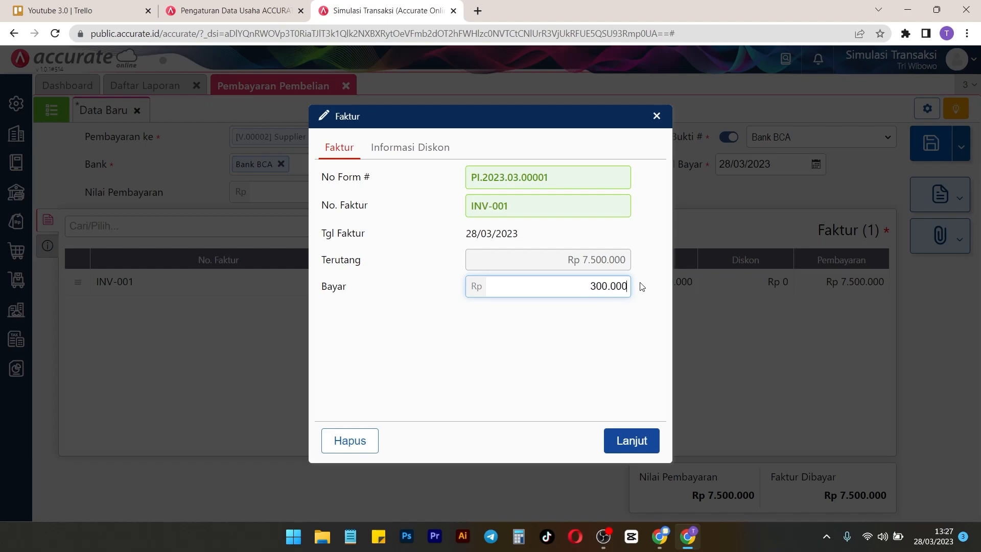
click(636, 442)
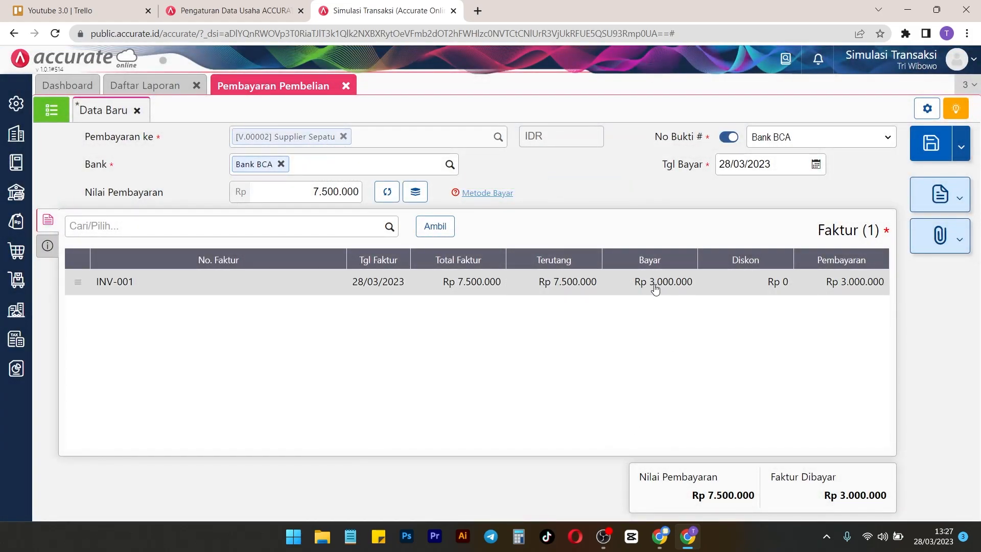
click(388, 193)
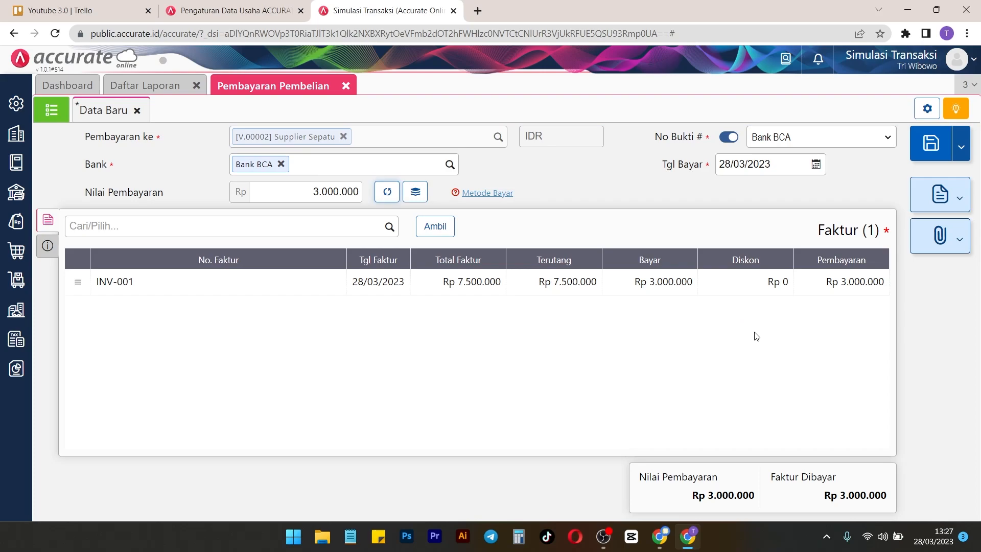
click(930, 144)
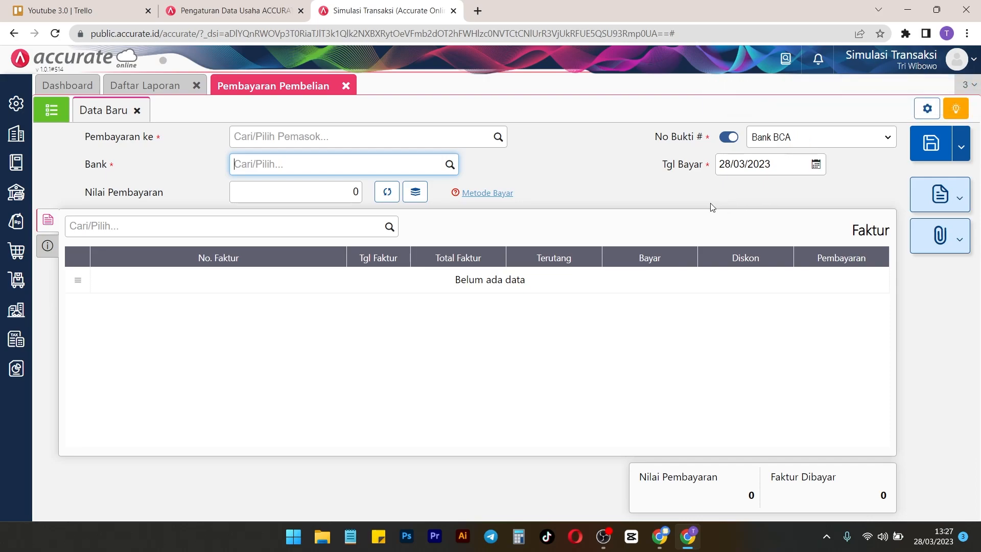
Refresh the Neraca (Induk Skontro) report and examine the Utang Usaha IDR balance after the partial payment
click(127, 85)
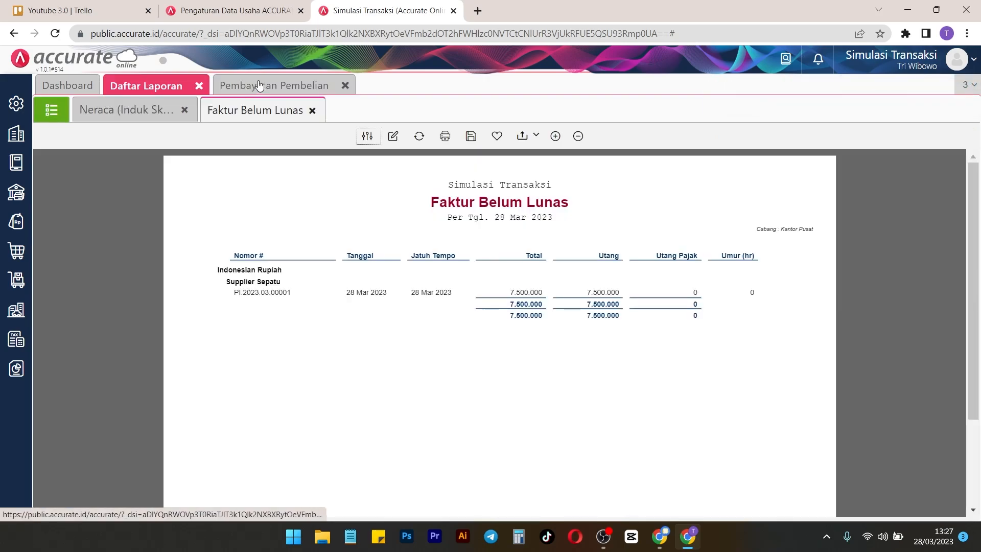
click(137, 109)
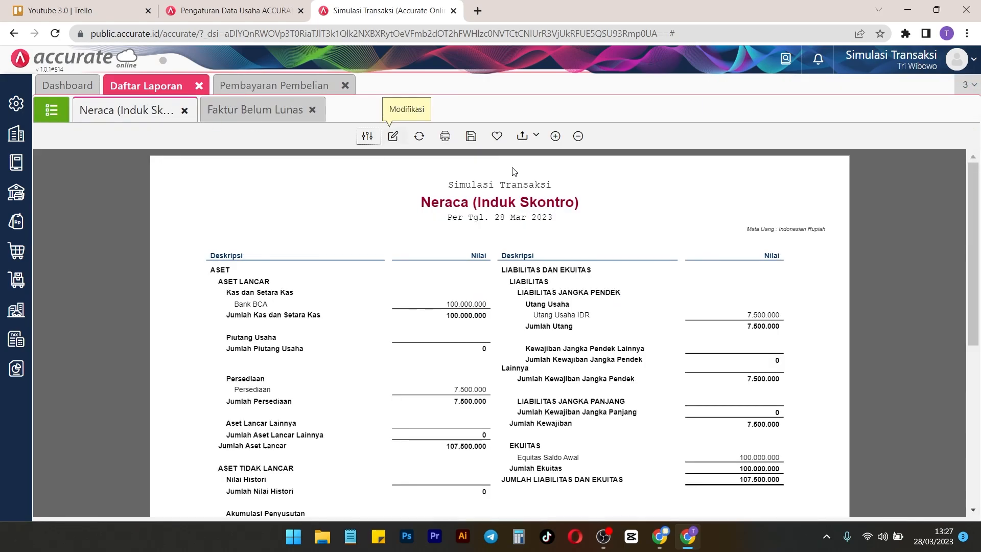
click(417, 136)
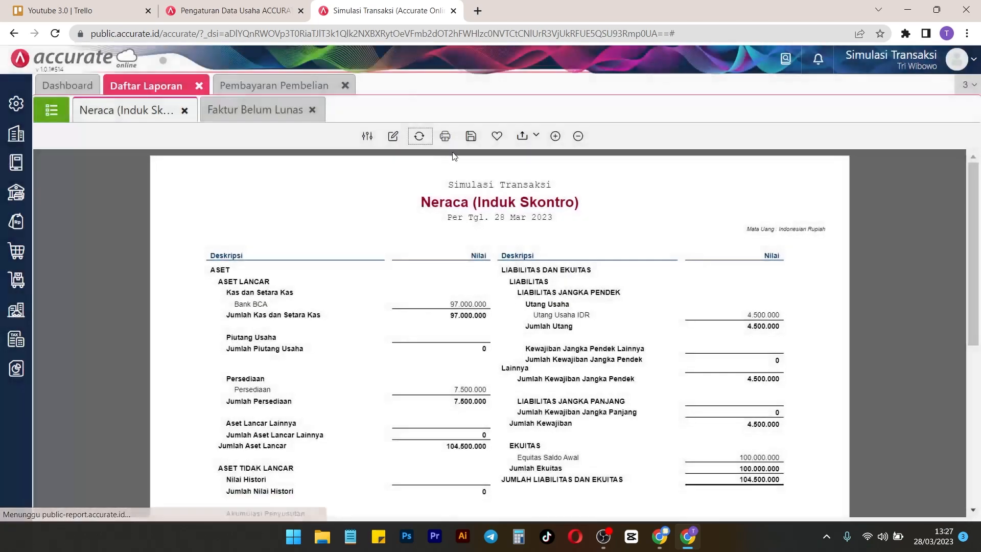
drag(744, 315, 813, 321)
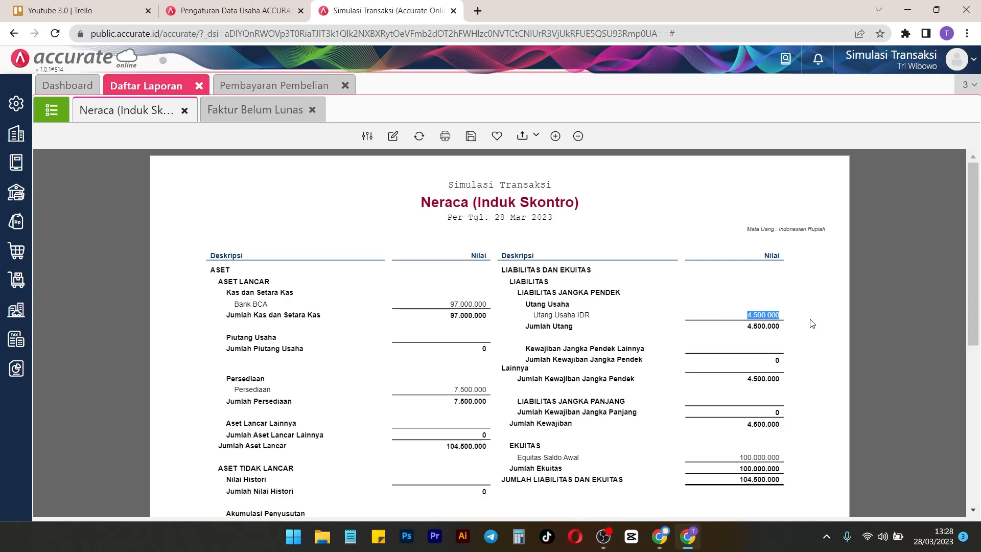
Refresh the Faktur Belum Lunas report and examine the outstanding Utang of the Supplier Sepatu invoice
click(261, 105)
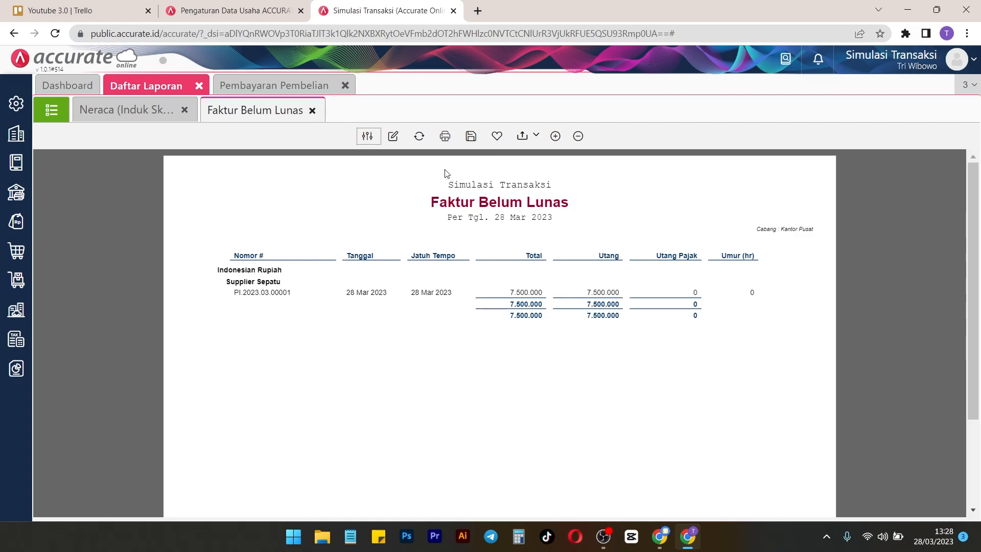
click(419, 136)
drag(514, 300, 560, 304)
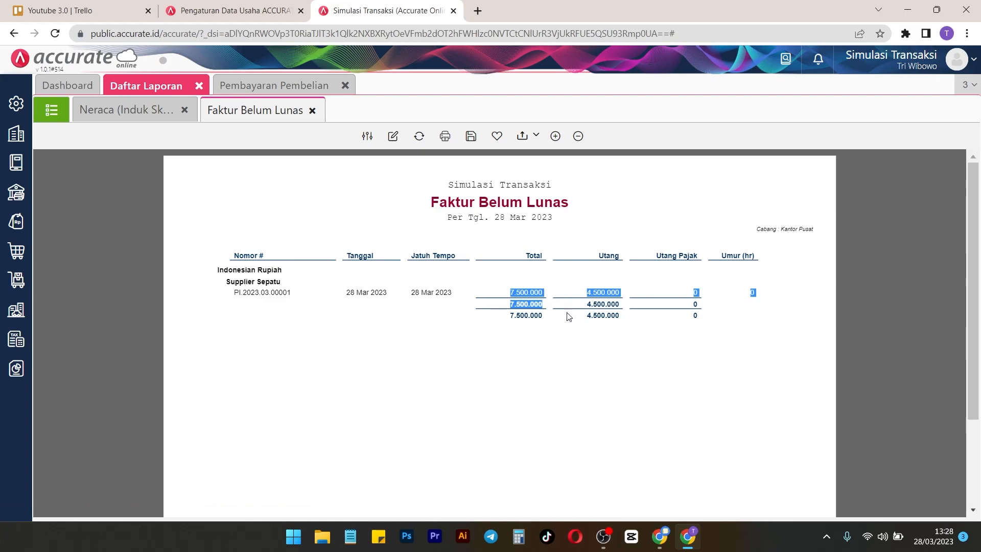
click(579, 292)
double_click(588, 293)
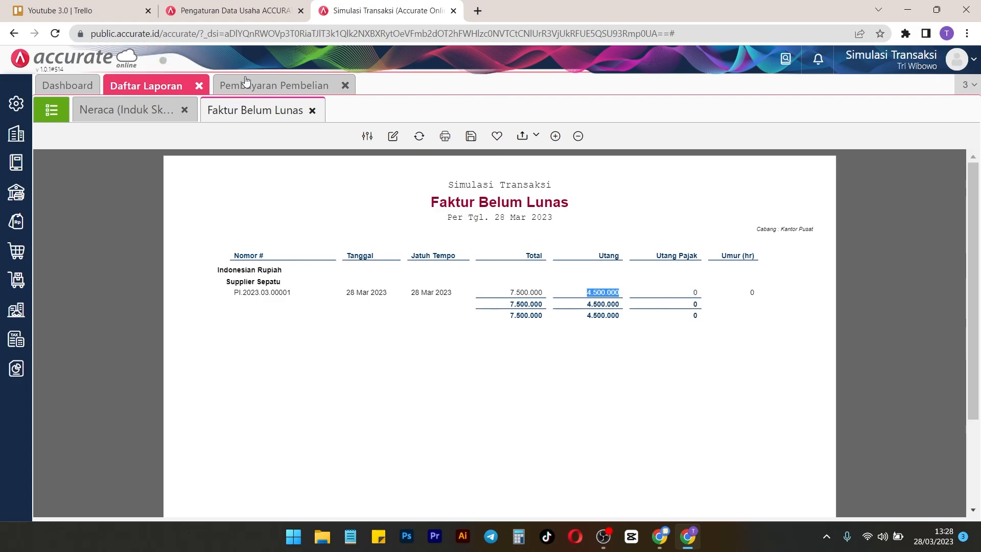
Fill in a new Pembayaran Pembelian to Supplier Sepatu, paid from Bank BCA
click(264, 85)
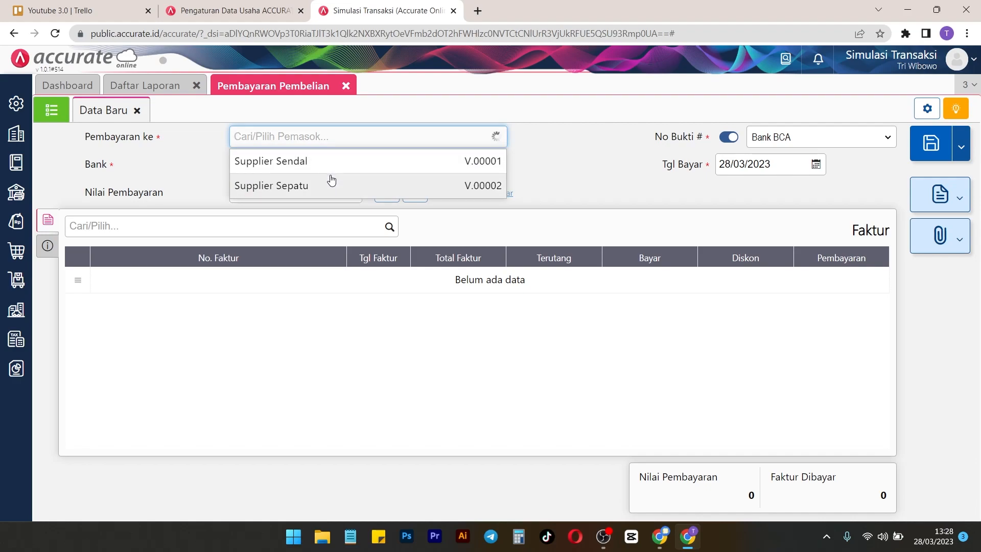
click(332, 180)
click(449, 166)
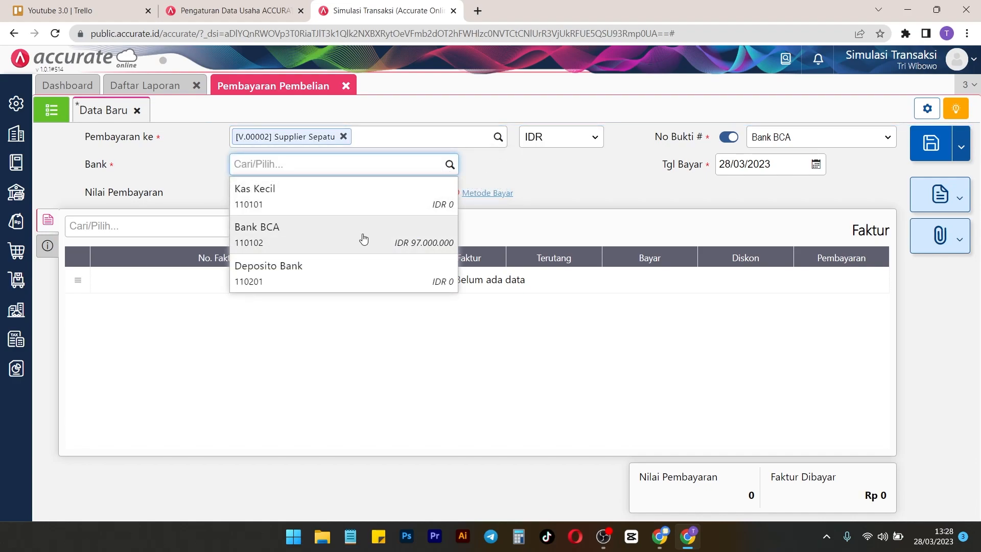
click(363, 239)
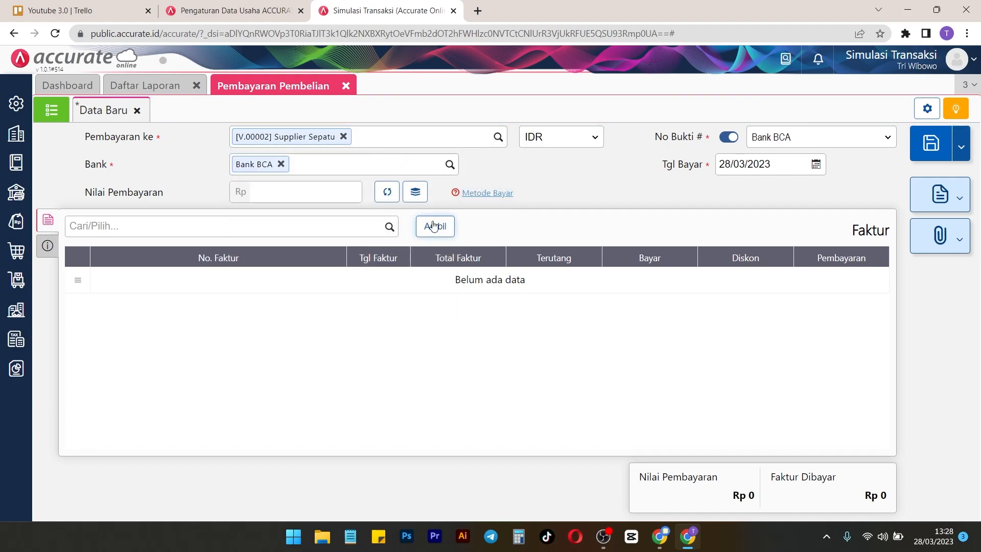
Add the remaining debt of invoice INV-001, fill Nilai Pembayaran with the calculated 4.500.000, and save the payment
click(432, 226)
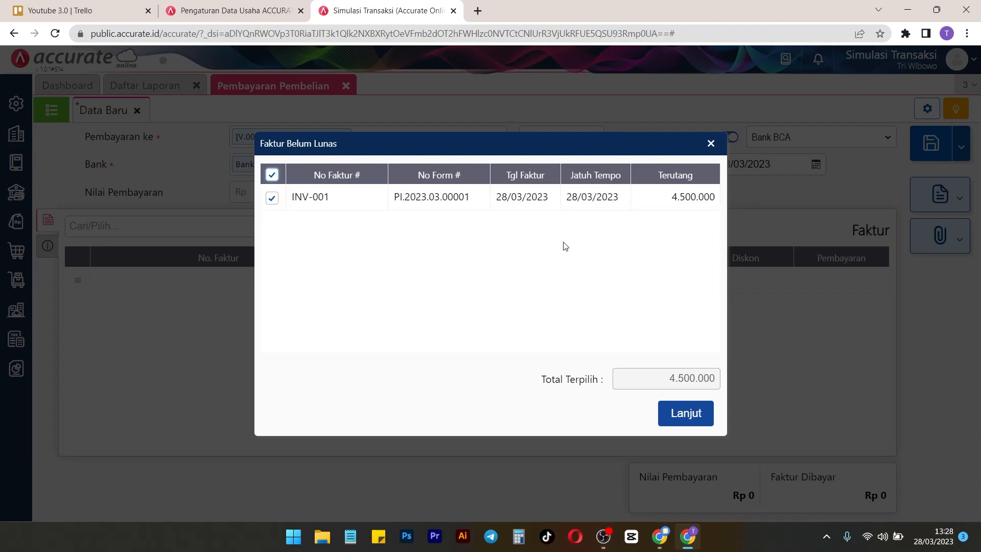
click(698, 424)
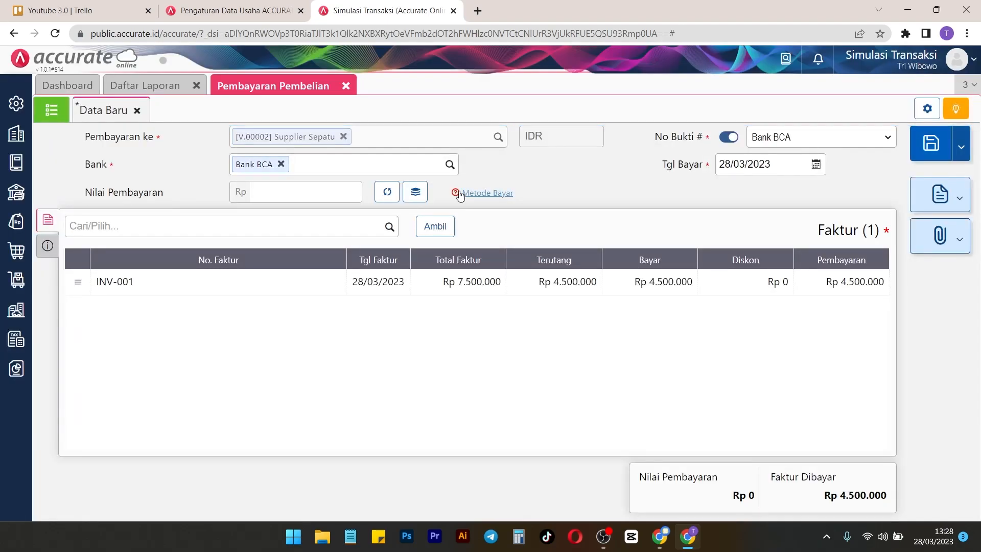
click(390, 203)
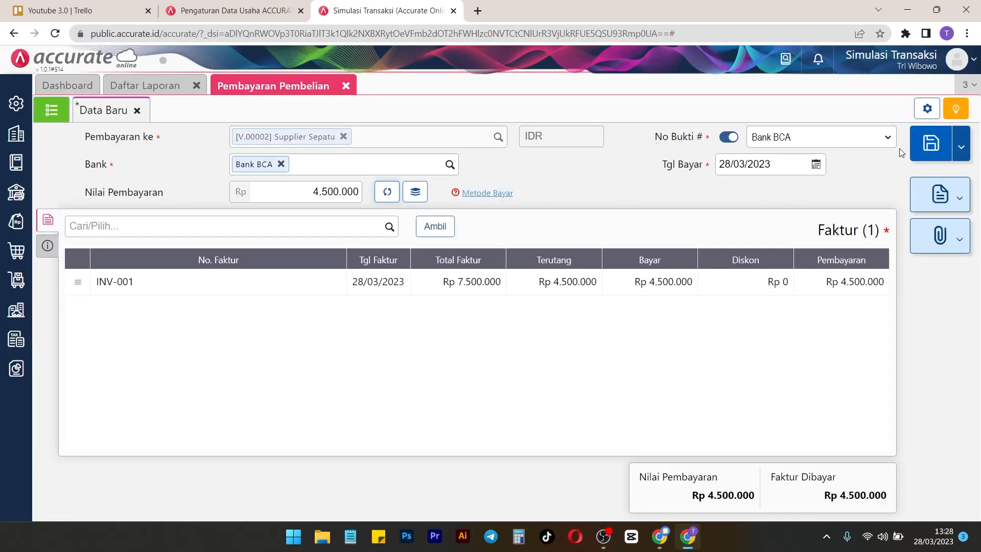
click(918, 152)
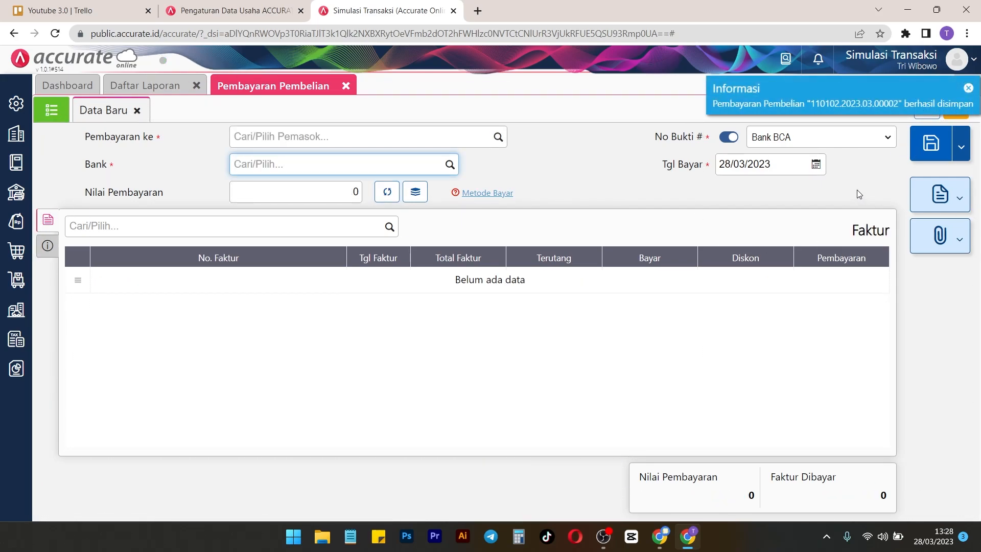
Check for remaining unpaid Supplier Sepatu invoices through another new payment from Bank BCA
click(501, 138)
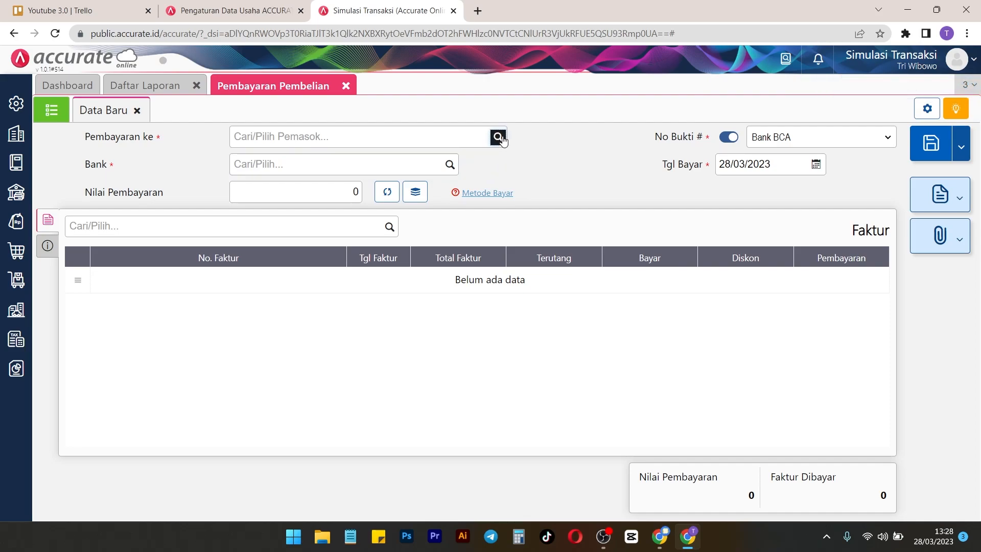
click(311, 184)
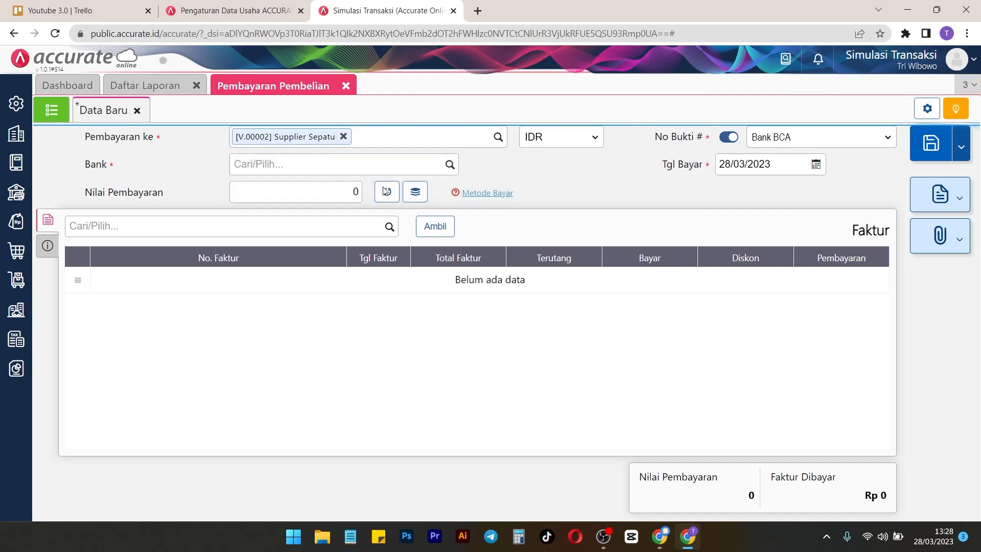
click(450, 164)
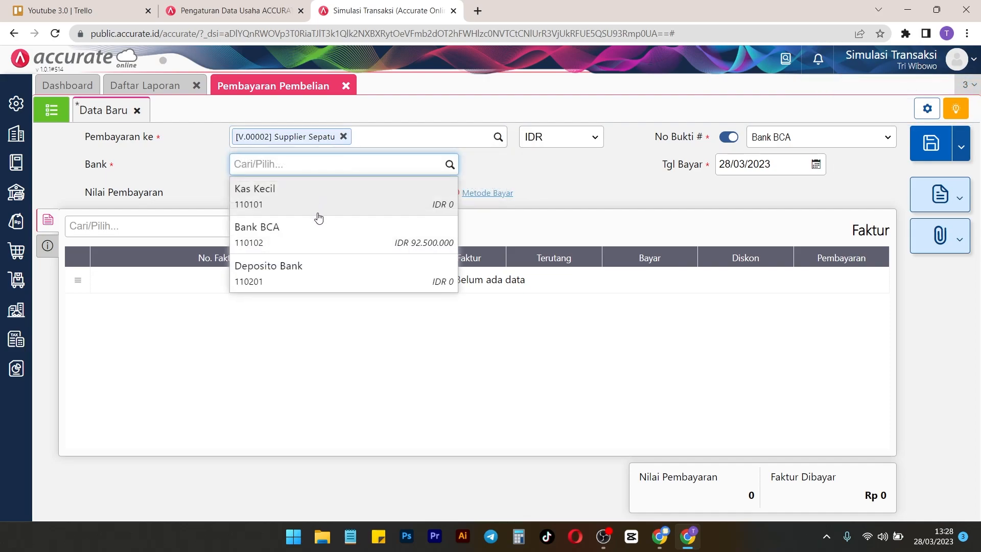
click(319, 218)
click(449, 164)
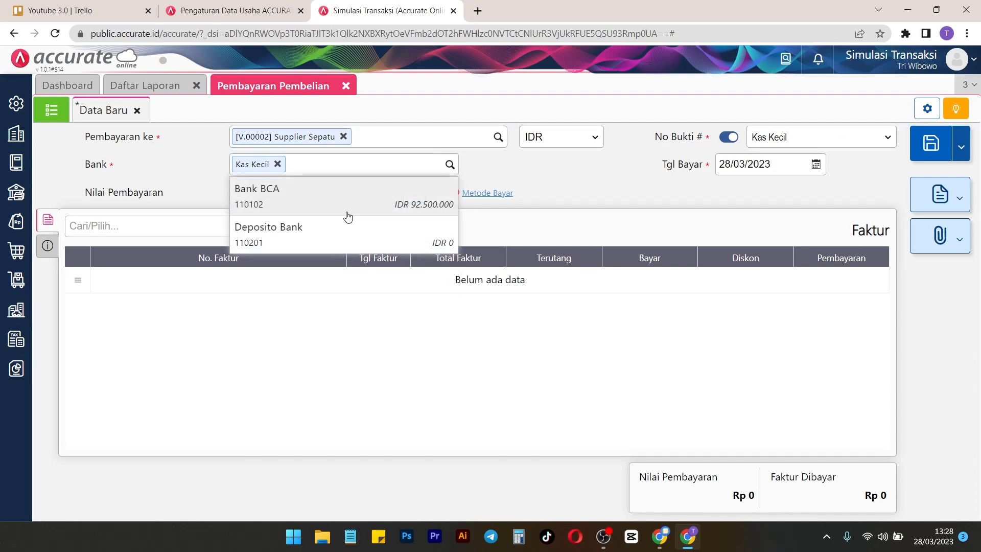
click(336, 213)
click(435, 227)
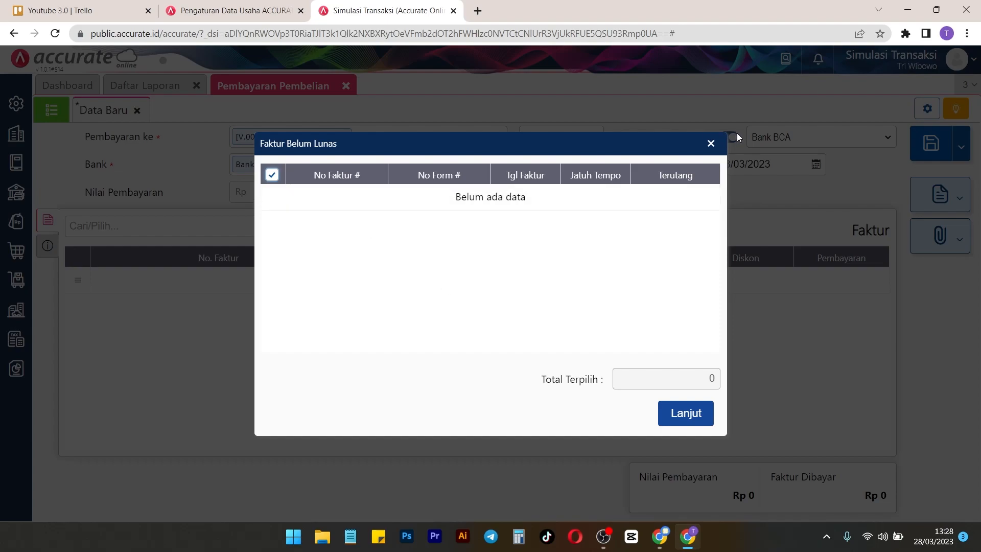
click(716, 145)
Refresh the Faktur Belum Lunas report to check for outstanding invoices after the final payment
click(150, 90)
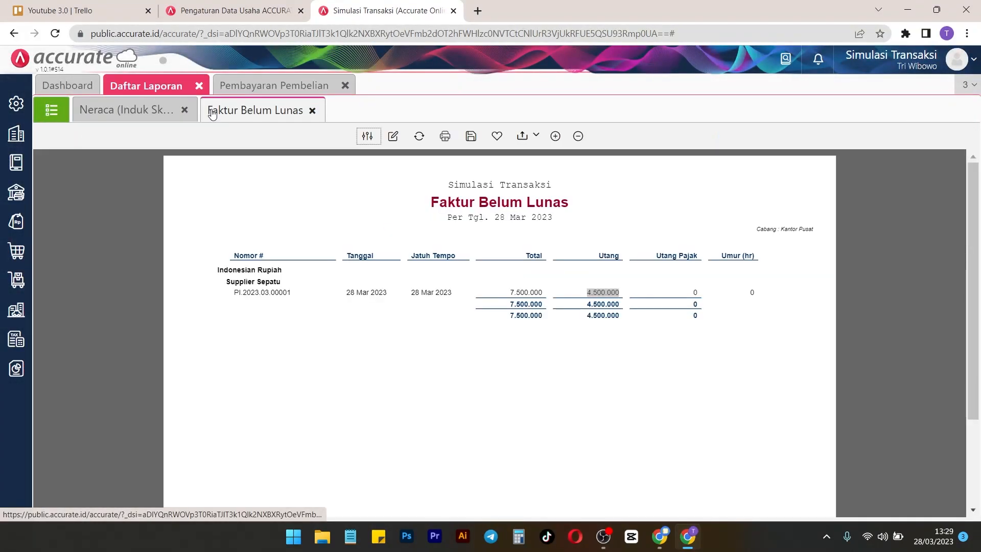
click(568, 335)
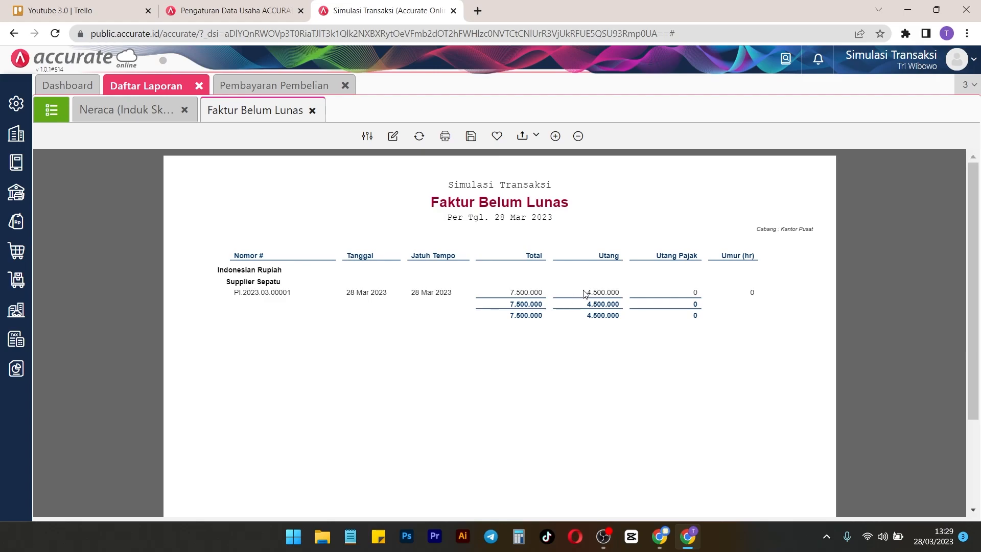
click(416, 139)
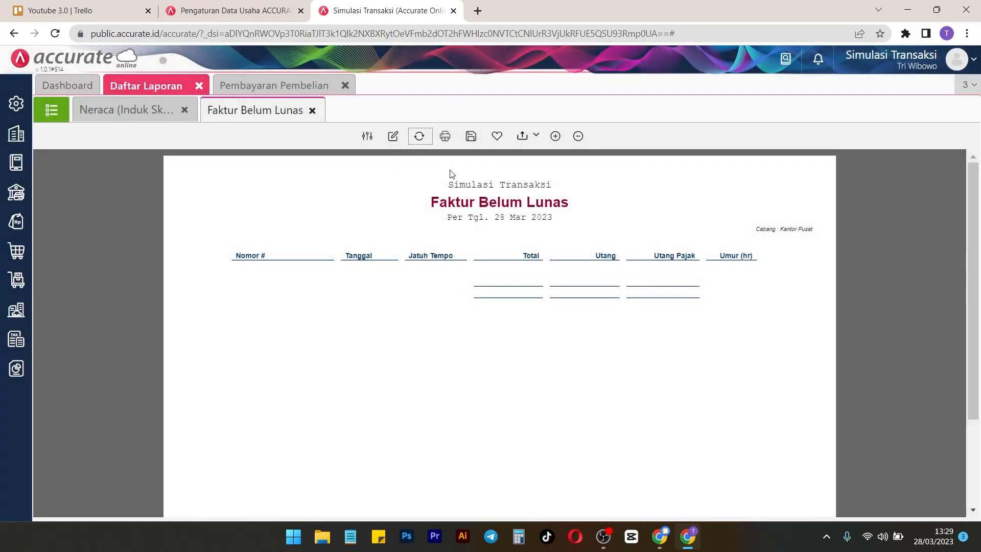
Refresh the Neraca (Induk Skontro) report and examine the Bank BCA and Utang Usaha balances after the final payment
click(156, 117)
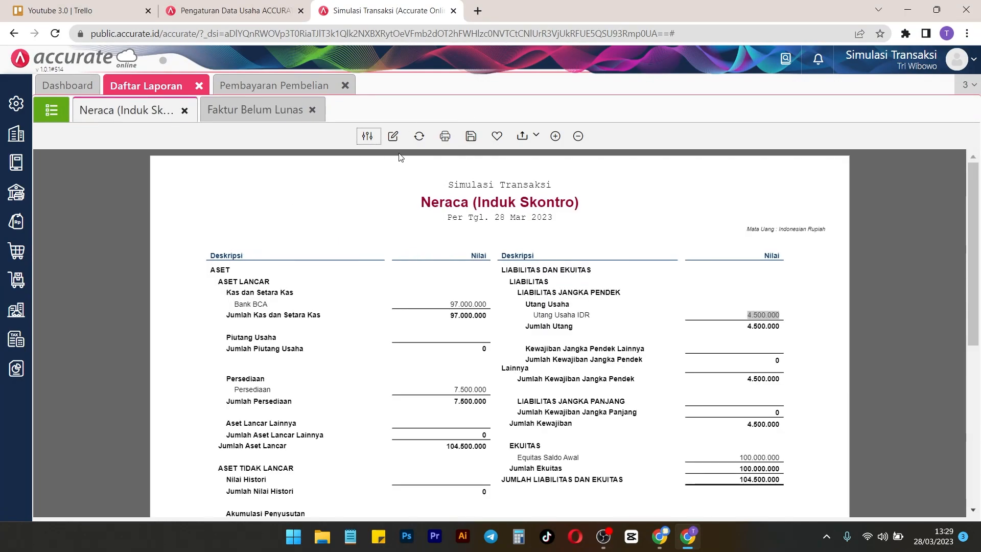
click(422, 141)
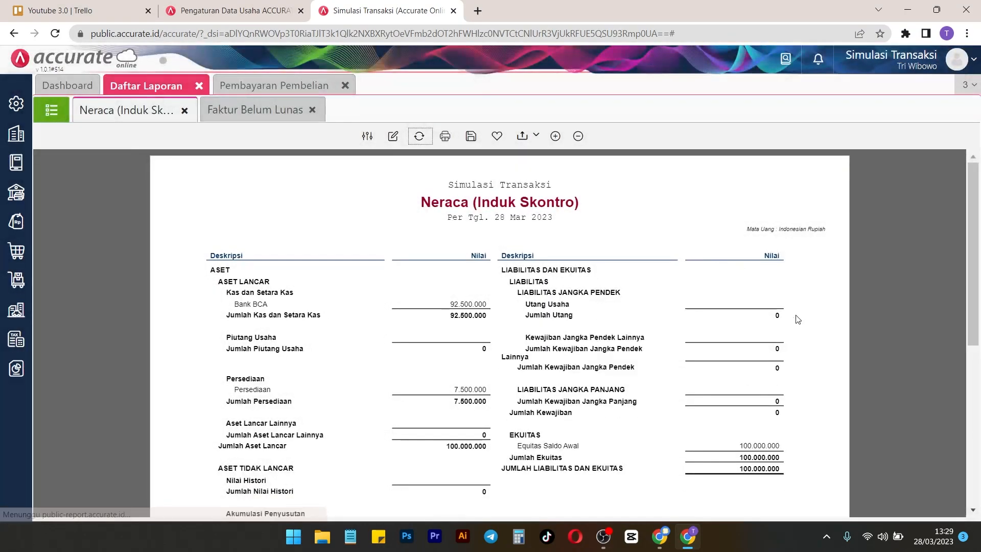
scroll(672, 299, down, 2)
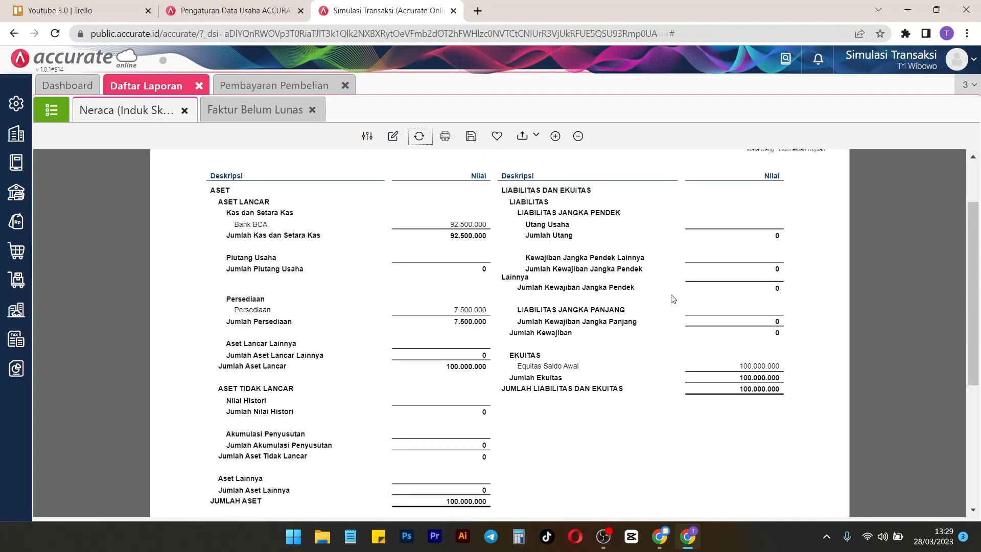
scroll(673, 299, up, 2)
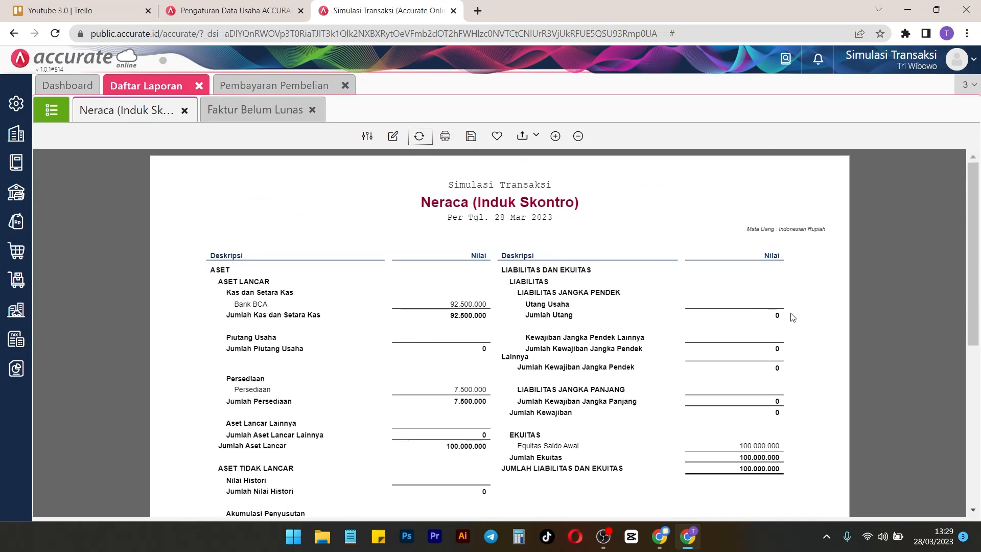
key(shift+Tab)
Close Pembayaran Pembelian, discarding the unsaved payment draft, and display the available Pembelian modules
click(323, 88)
click(137, 110)
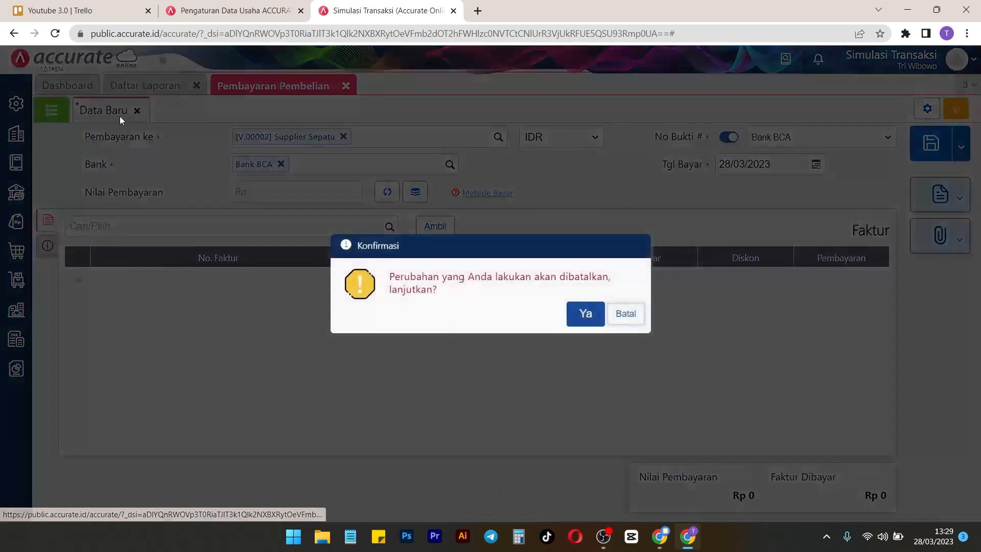
click(585, 314)
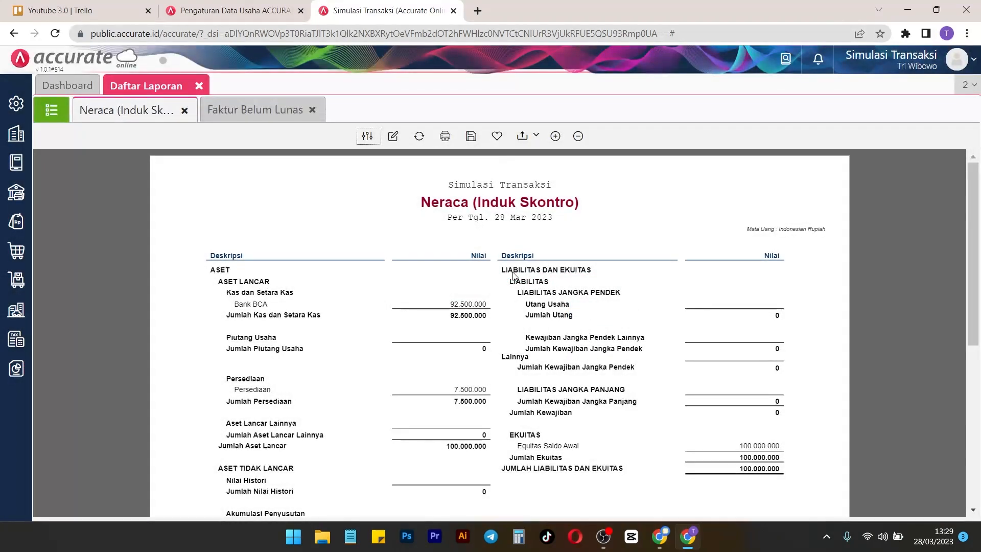
click(6, 252)
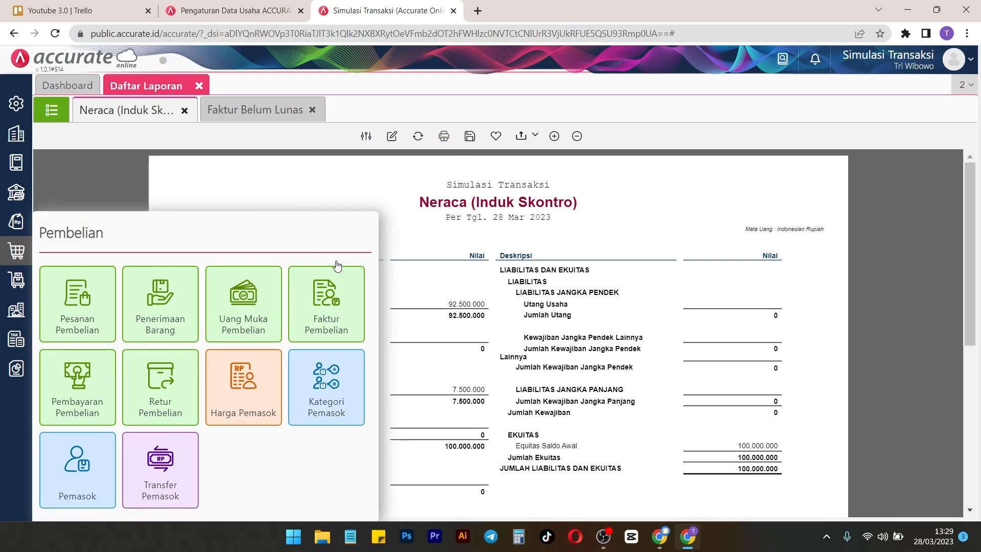
Start a new Faktur Pembelian with Supplier Sendal as the supplier
click(331, 321)
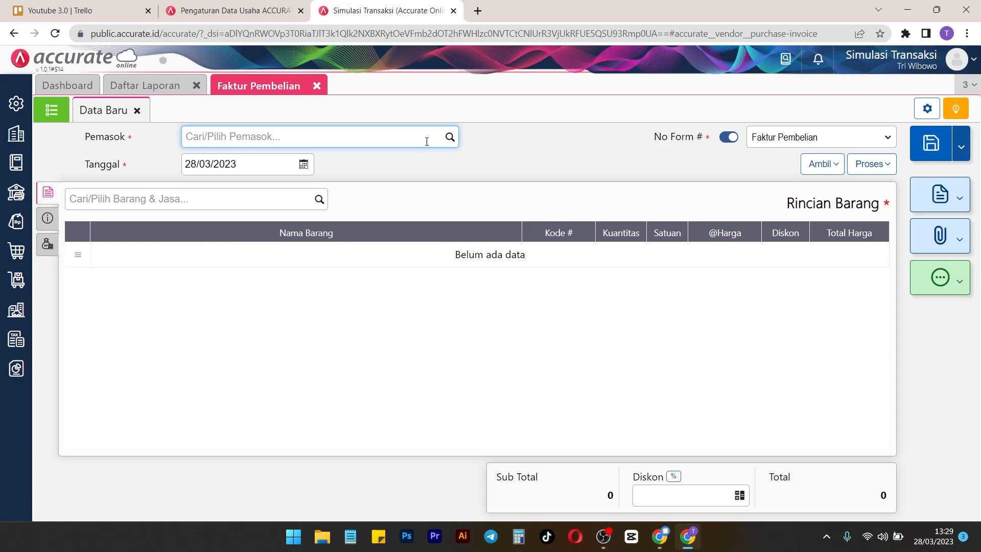
click(449, 138)
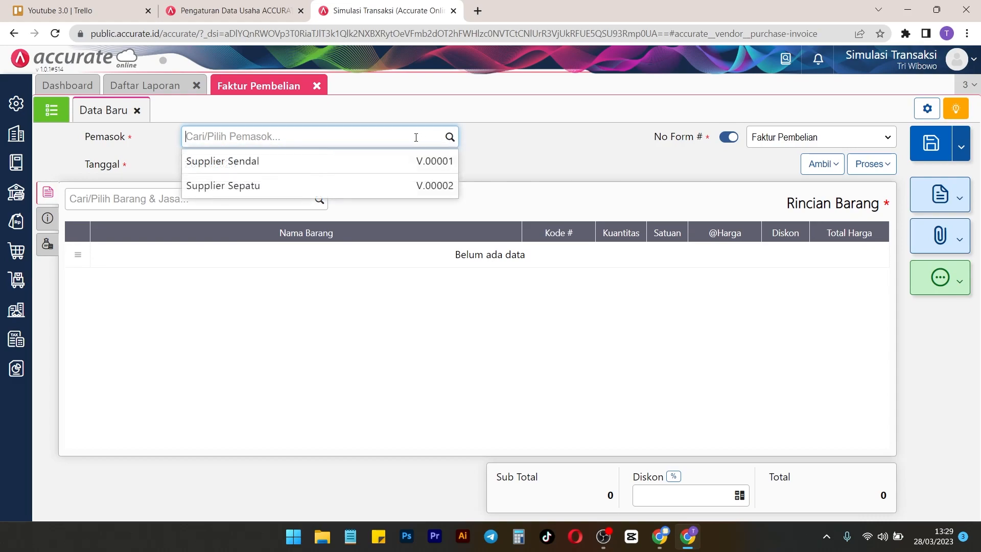
click(253, 163)
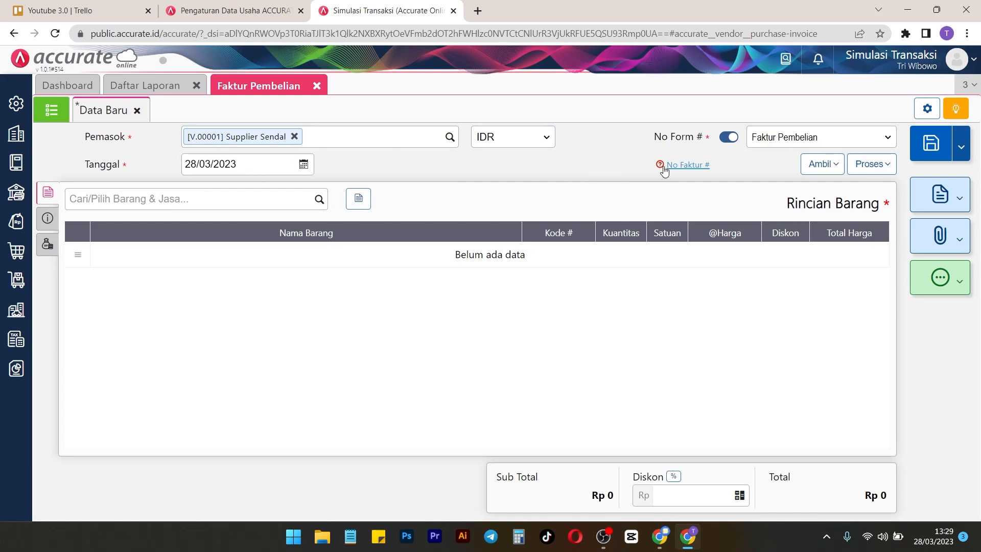
Add the item Sendal to the purchase invoice with a quantity of 100 at a unit price of Rp 50.000
click(319, 199)
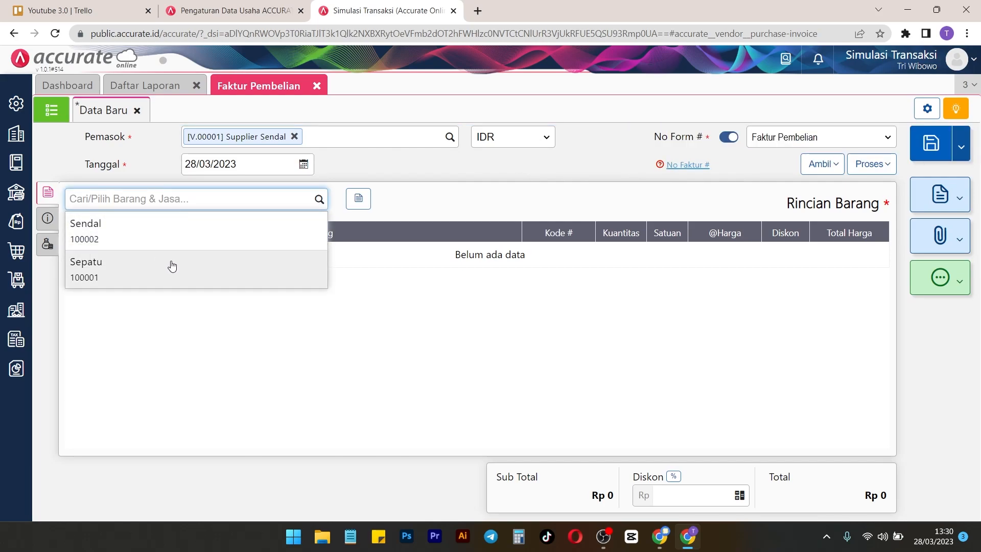
click(127, 235)
click(491, 232)
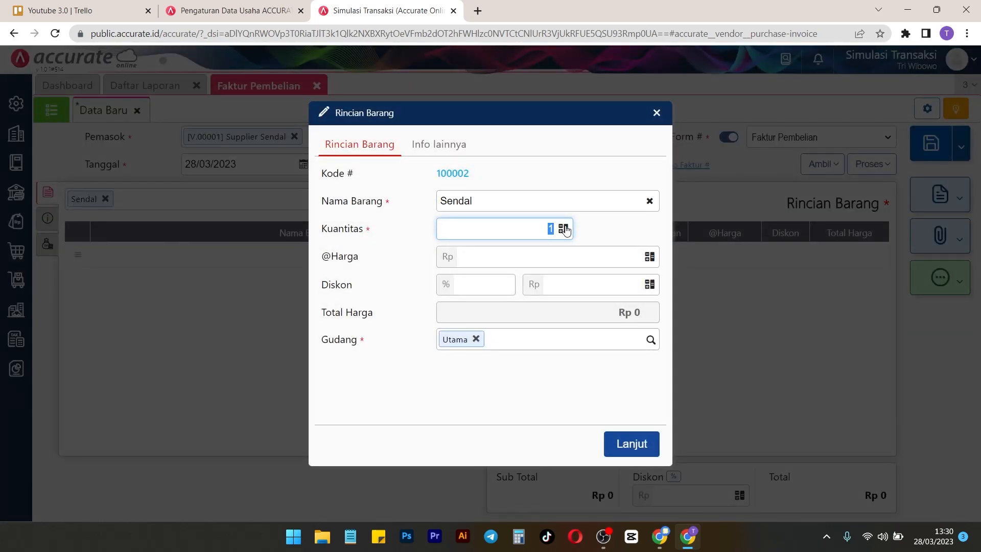
text(100)
click(617, 254)
text(5.000)
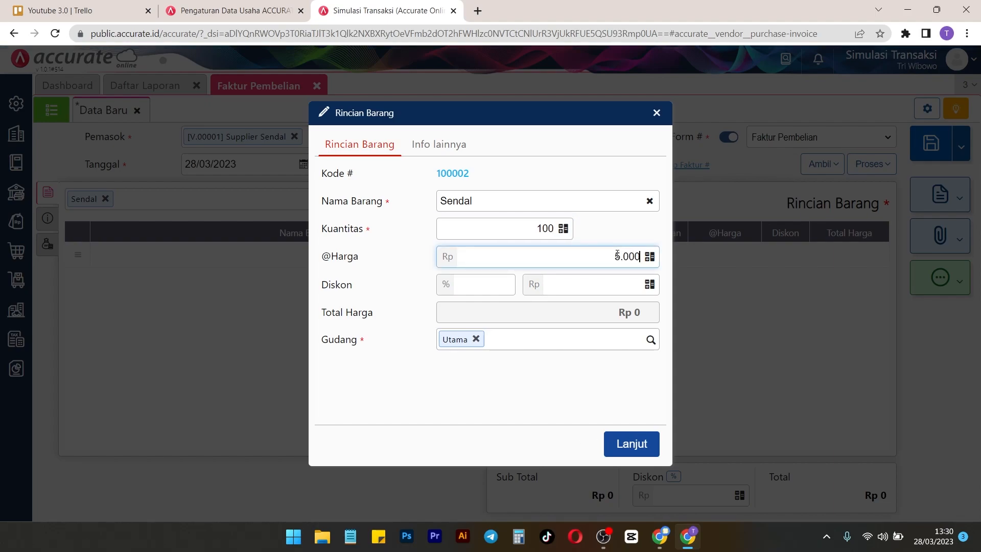
click(620, 227)
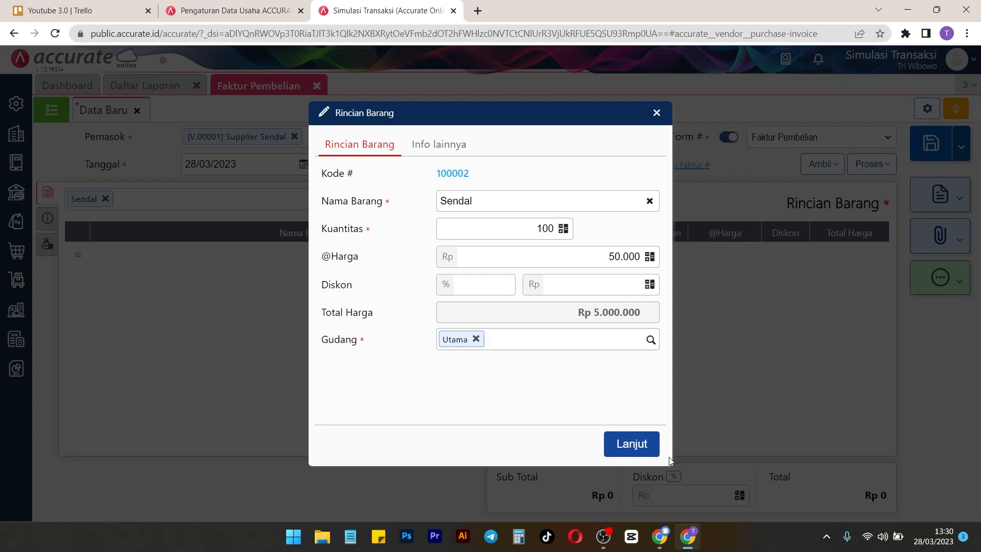
click(628, 443)
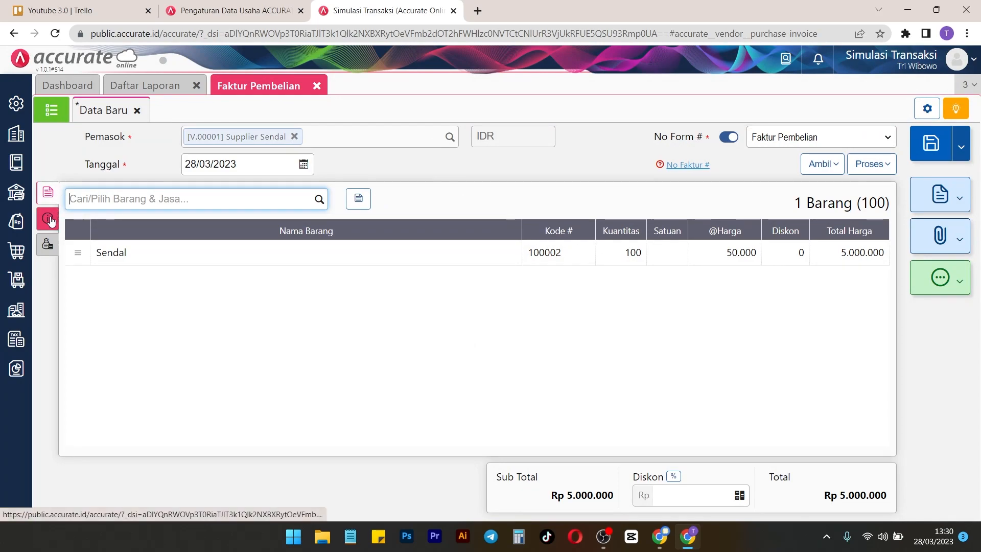
Set the invoice number to INV-002 and the payment terms to net 30, and save the purchase invoice
click(48, 218)
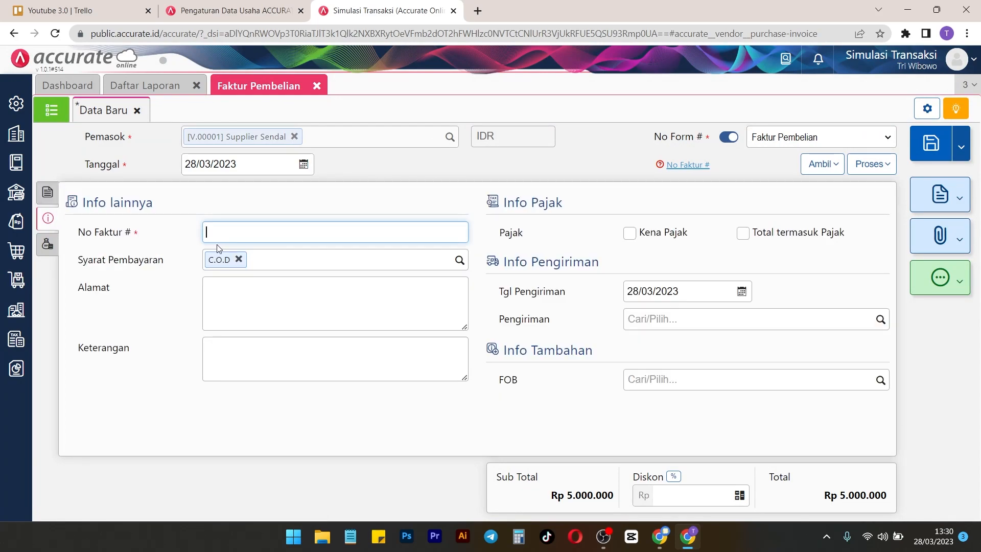
text(INV)
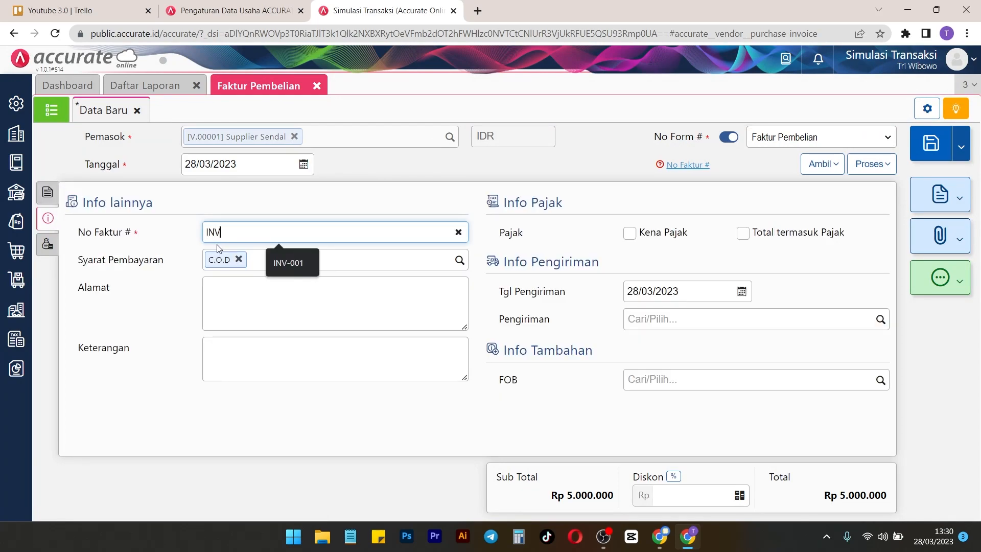
text(-002)
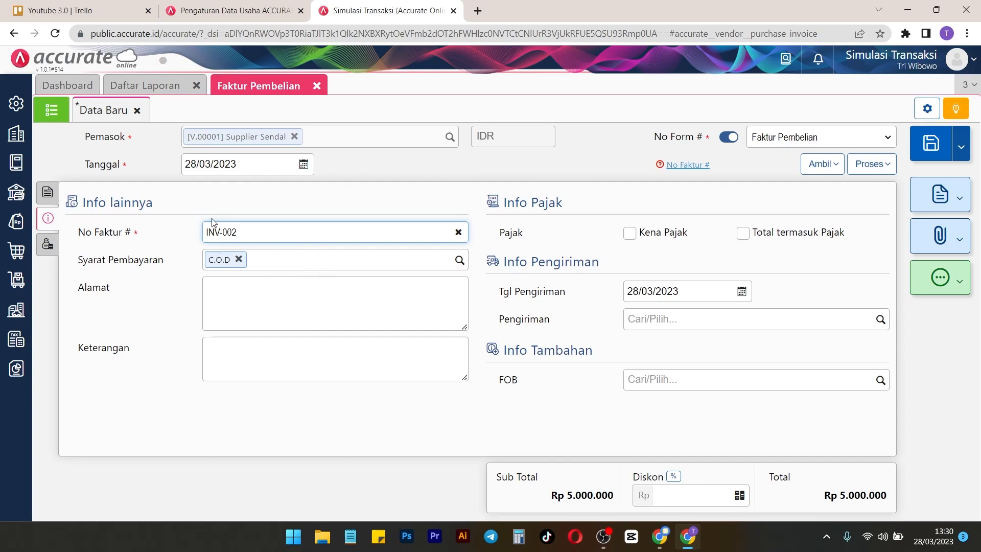
click(459, 260)
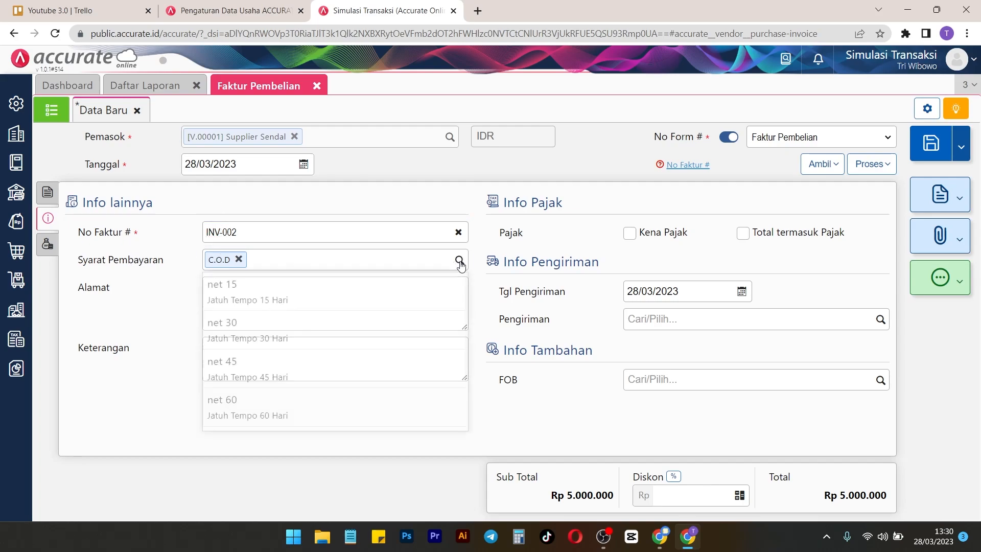
click(282, 336)
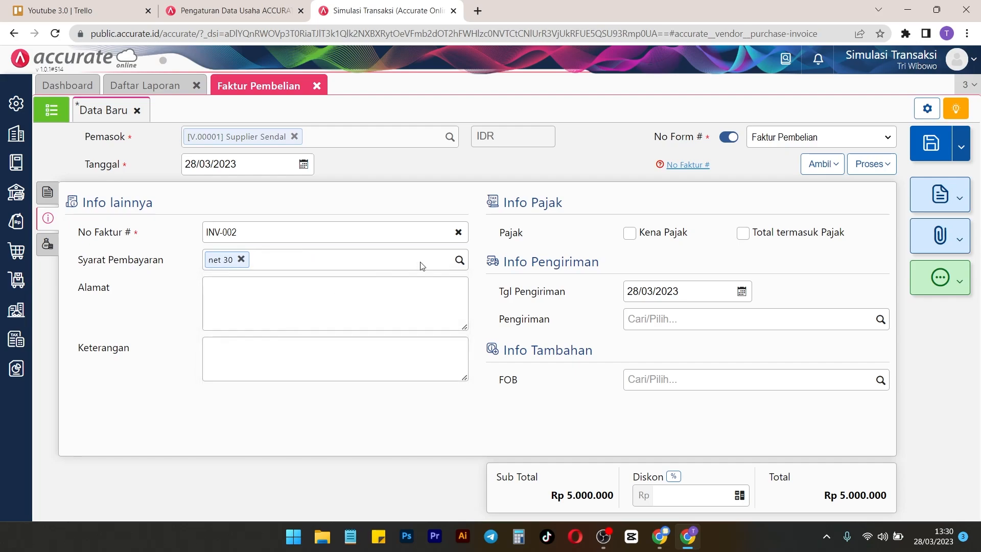
click(925, 142)
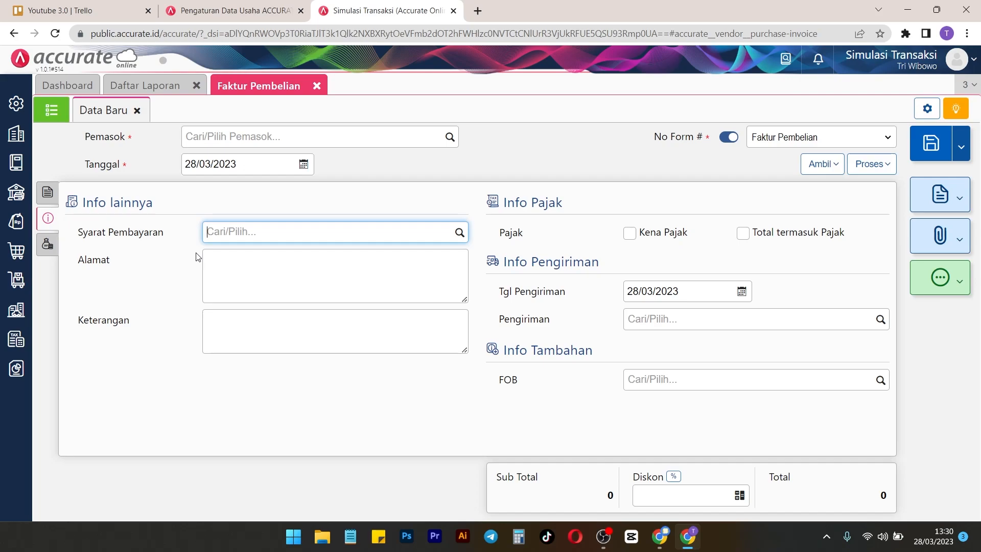
Refresh the Neraca (Induk Skontro) and Faktur Belum Lunas reports to examine the effects of the Supplier Sendal invoice
click(151, 92)
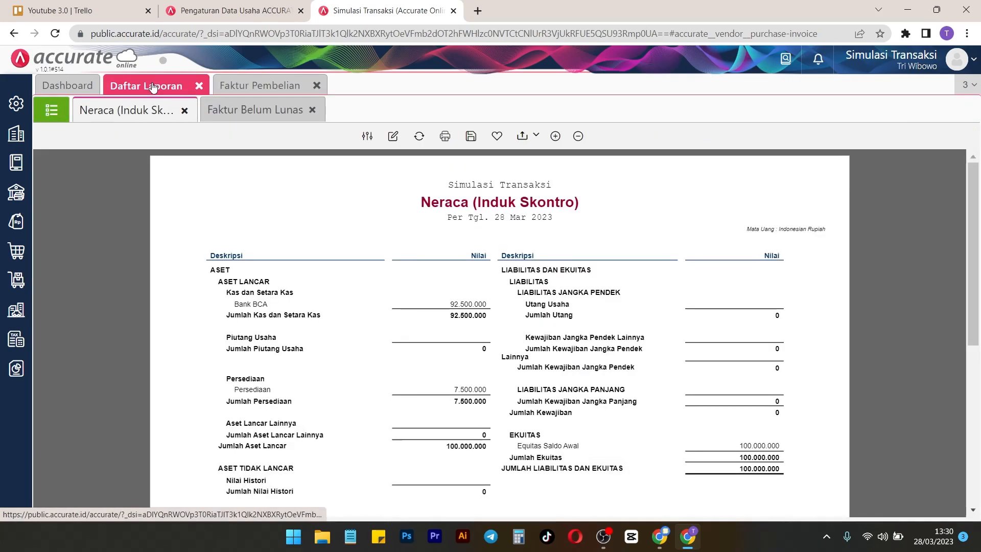
click(419, 136)
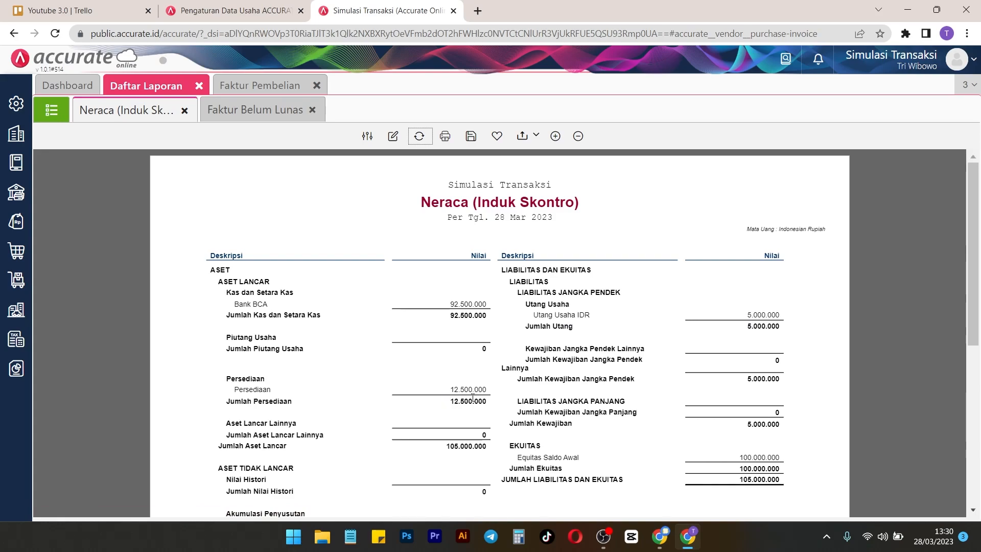
click(248, 111)
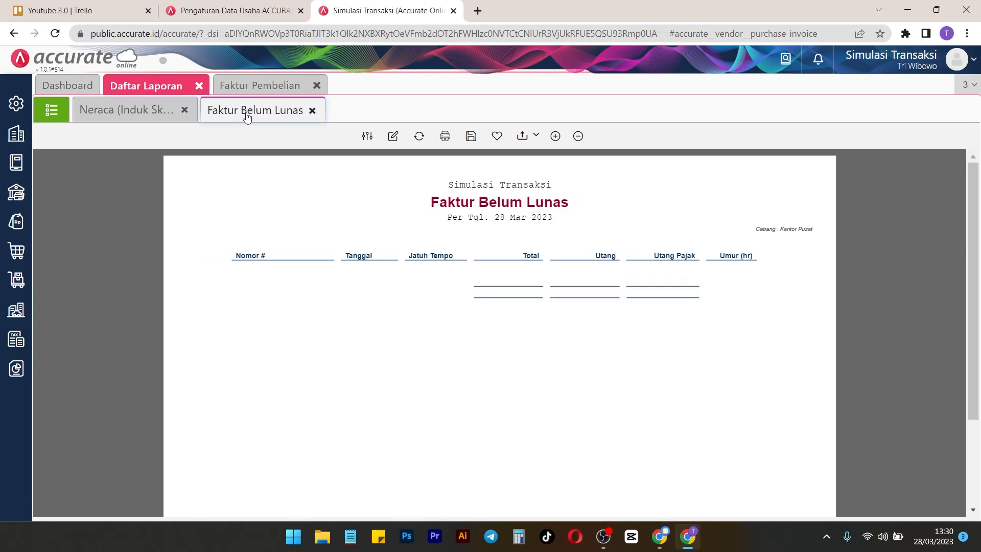
click(419, 136)
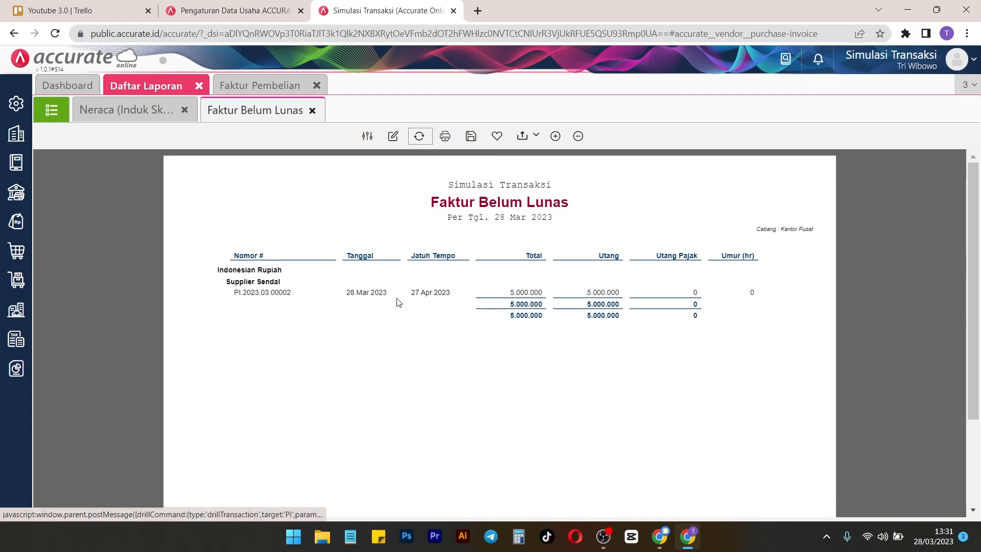
drag(222, 283, 253, 282)
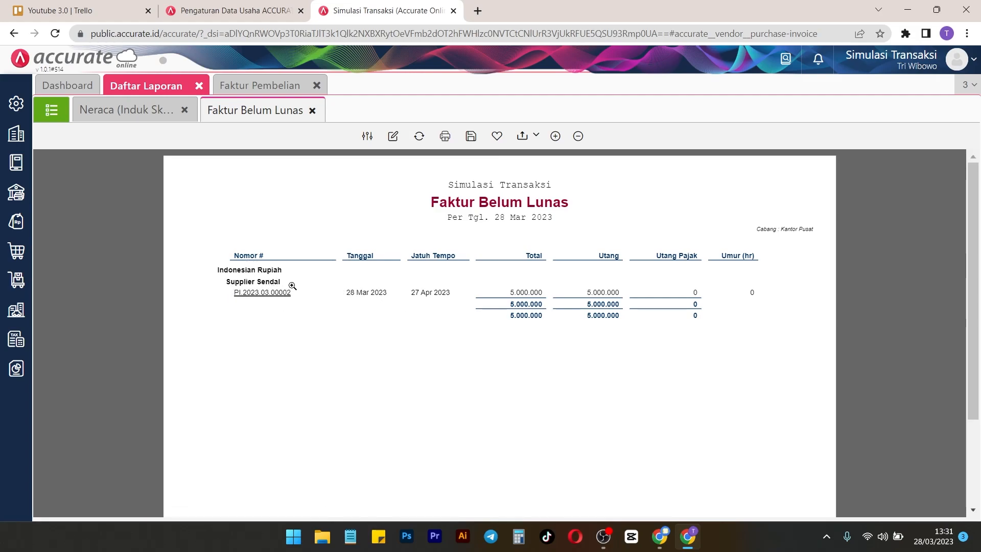
drag(508, 297, 561, 299)
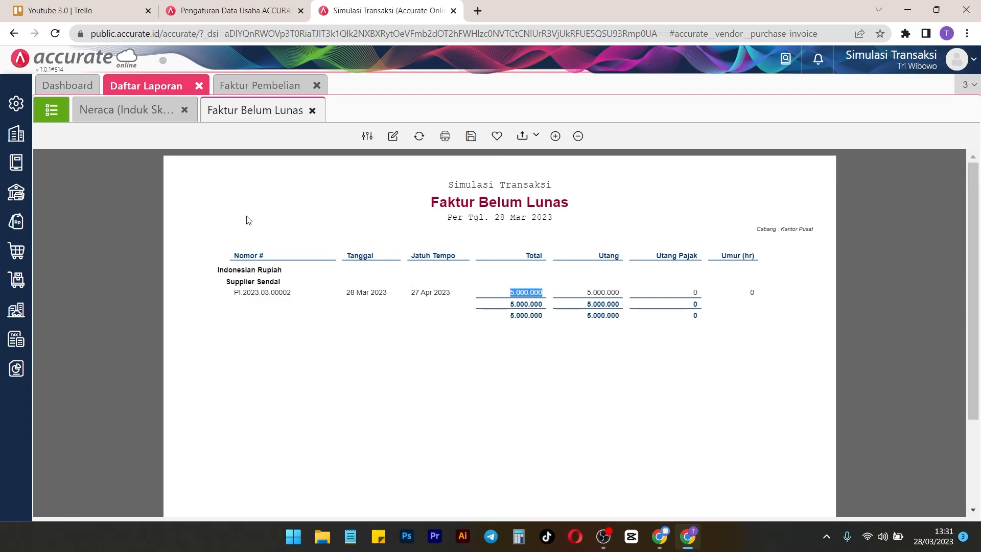
Set the time range of the dashboard's Kegiatan Mendatang widget to 3 bulan kedepan and save it
click(66, 85)
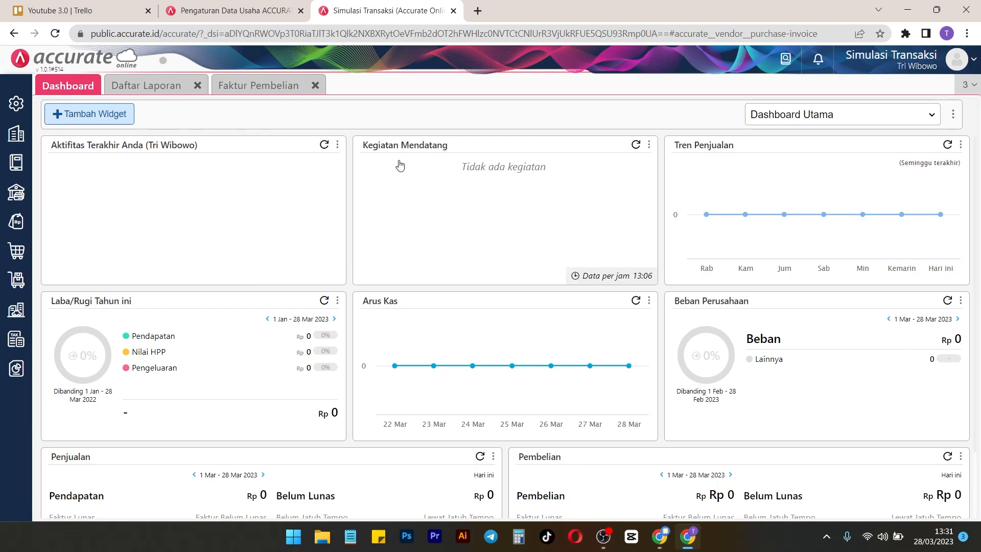
click(649, 145)
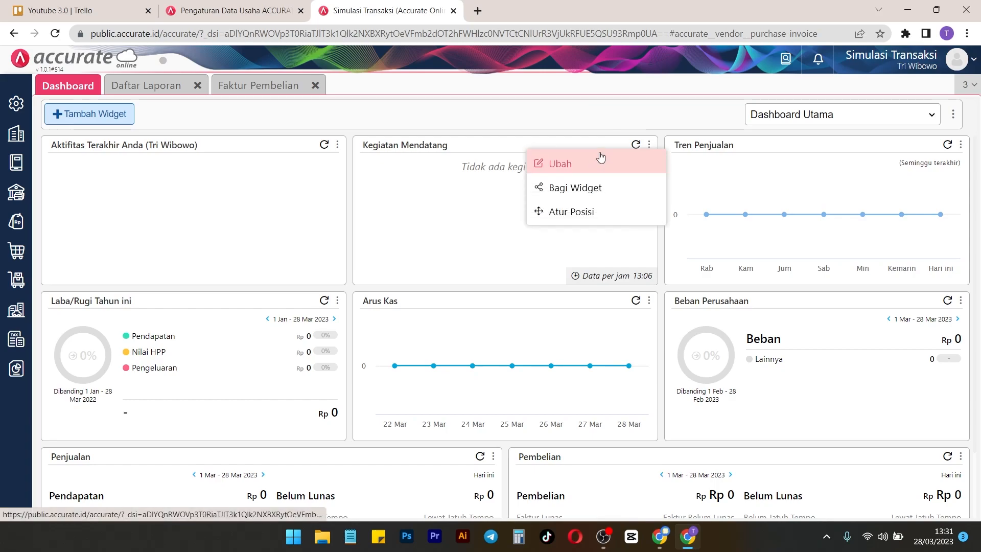
click(560, 166)
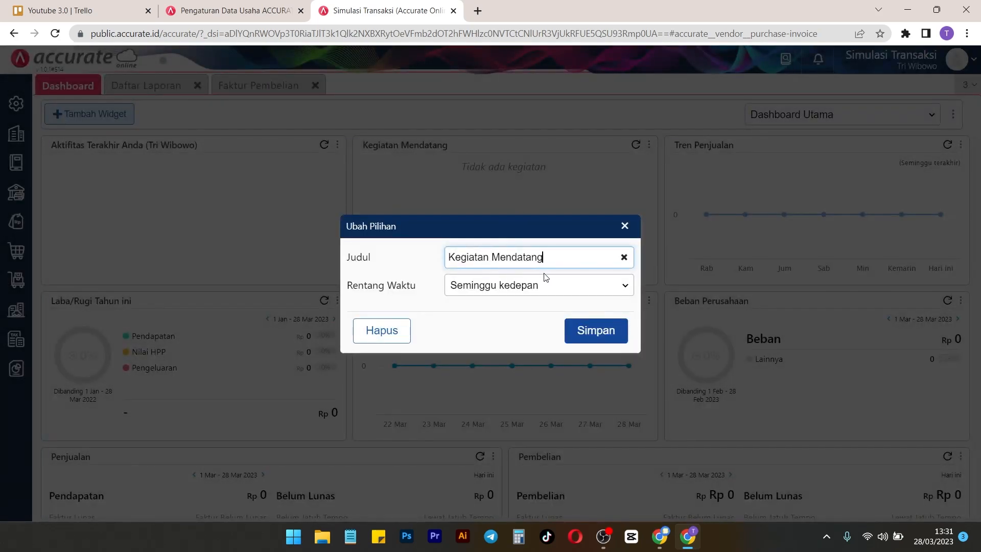
click(562, 285)
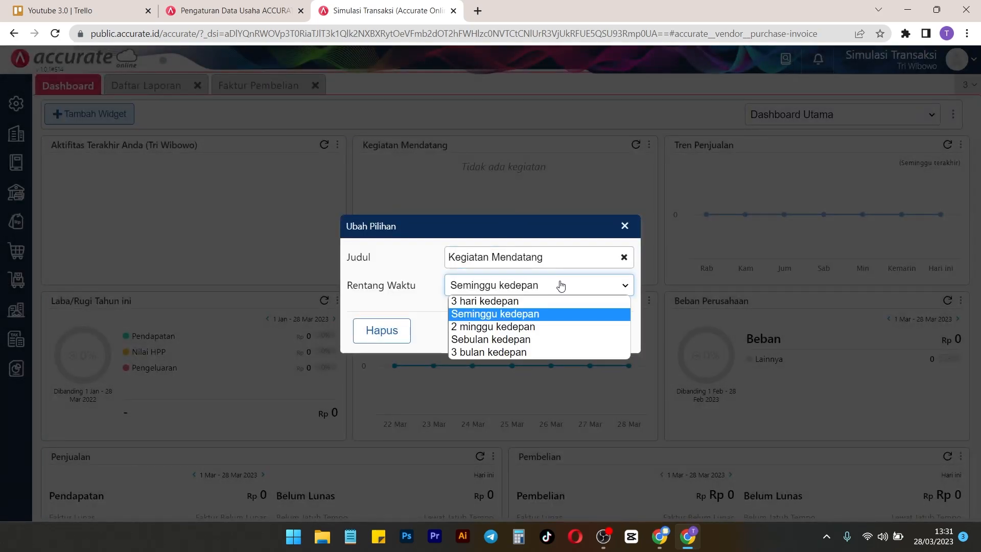
click(500, 353)
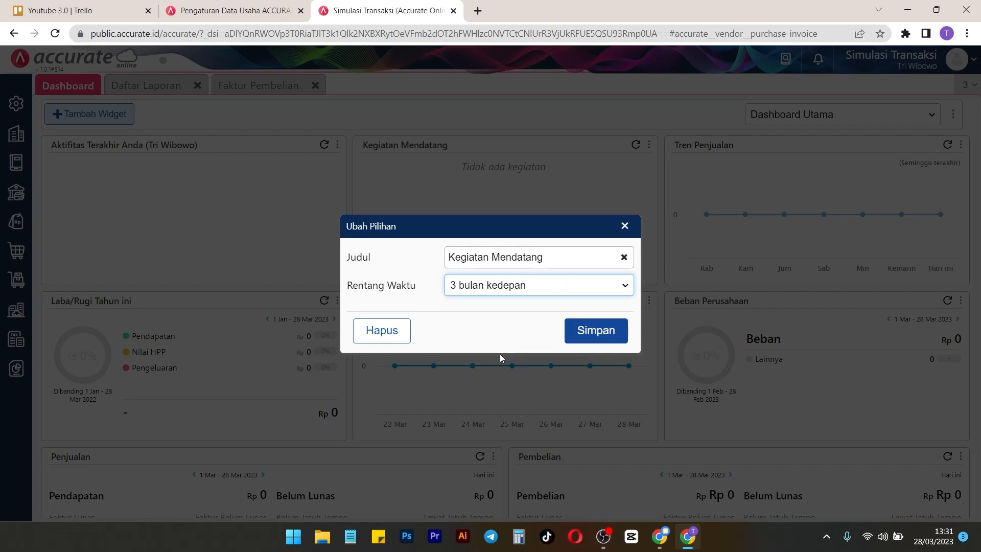
click(592, 334)
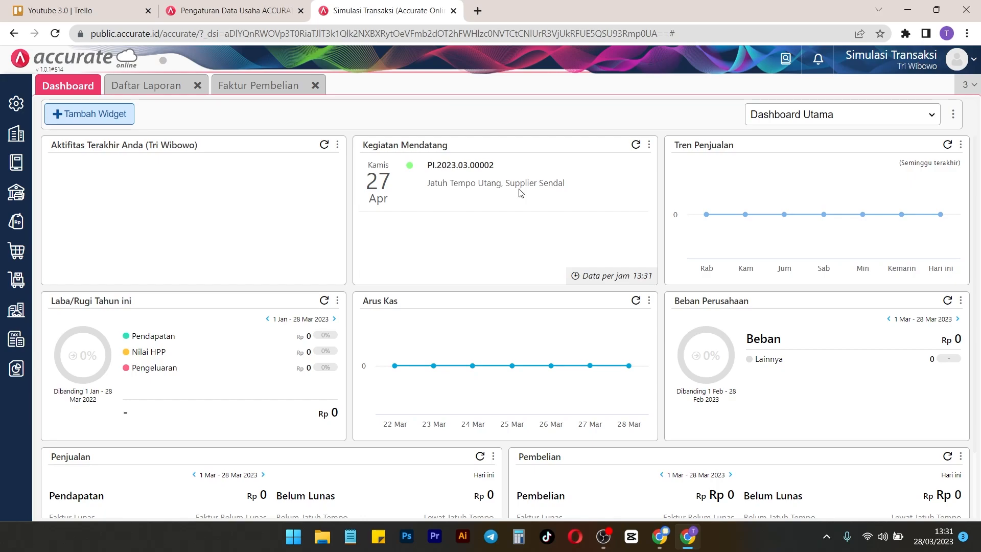
View the Supplier Sendal purchase invoice from its due payable in Kegiatan Mendatang, and return to the dashboard
click(563, 187)
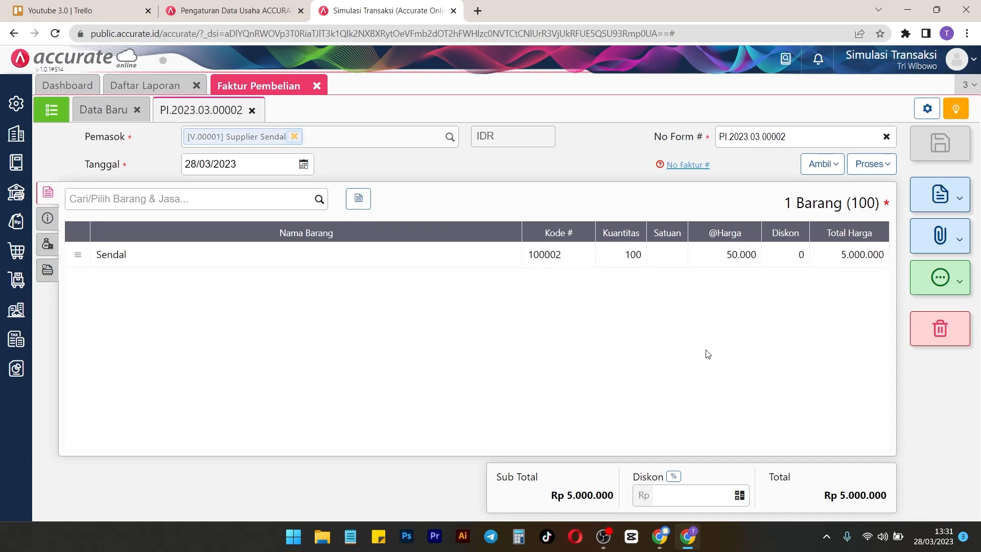
click(60, 85)
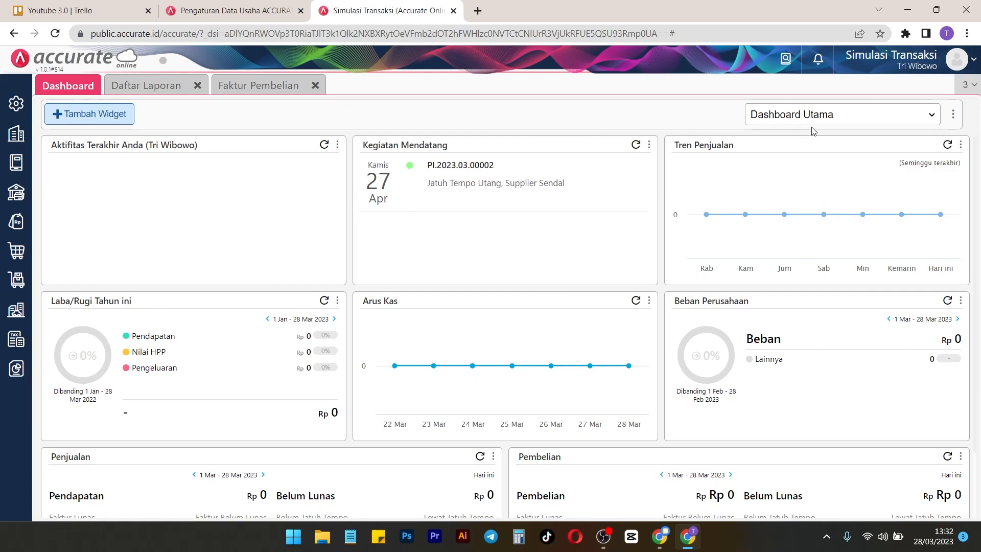
Review the open balance sheet and unpaid invoice reports, and display the Umur Utang report as of 28/03/2023 for Kantor Pusat
click(156, 87)
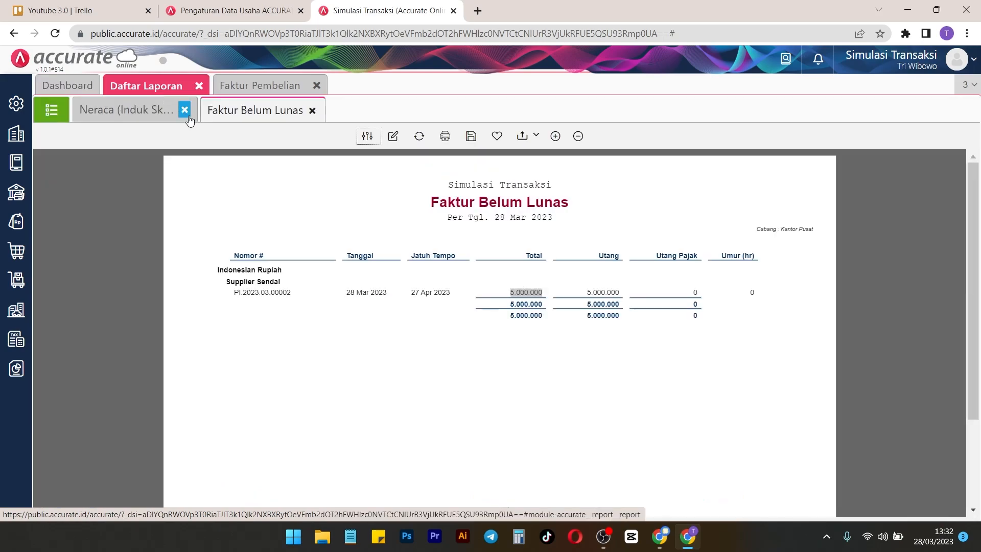
click(114, 110)
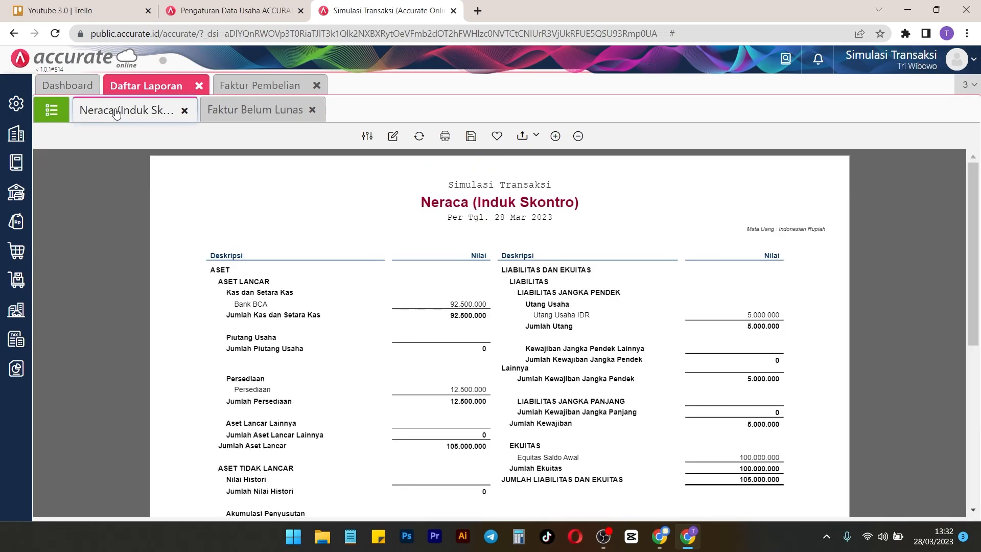
click(243, 118)
click(61, 116)
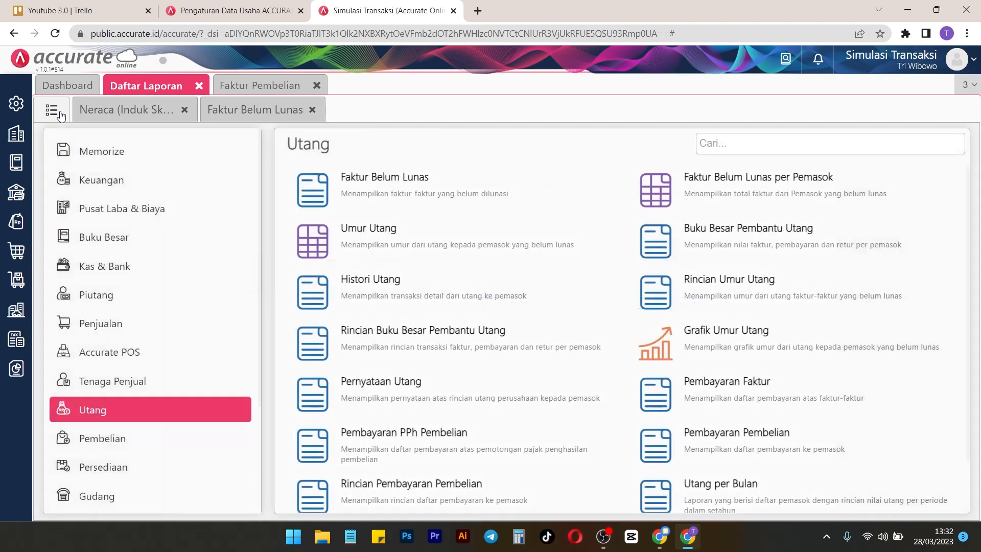
click(519, 244)
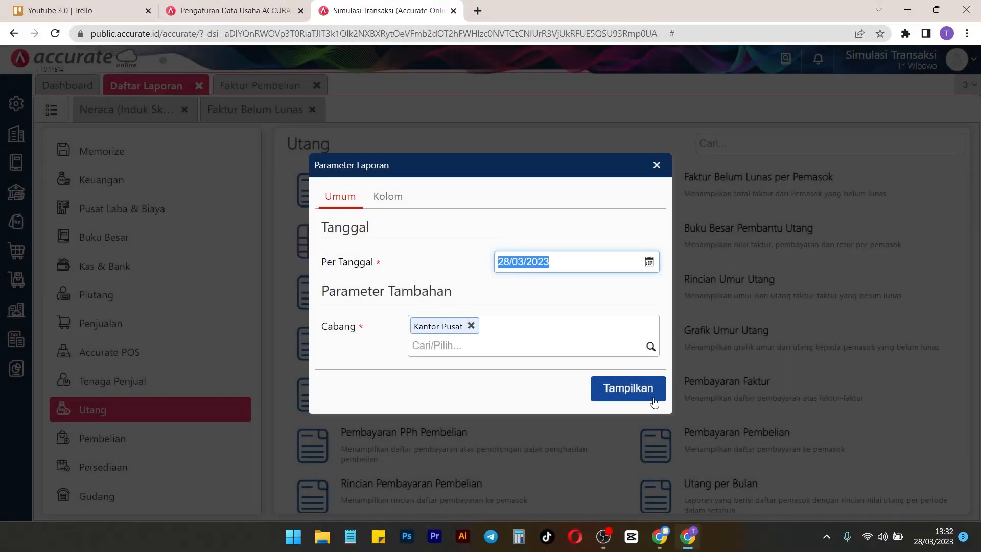
click(654, 402)
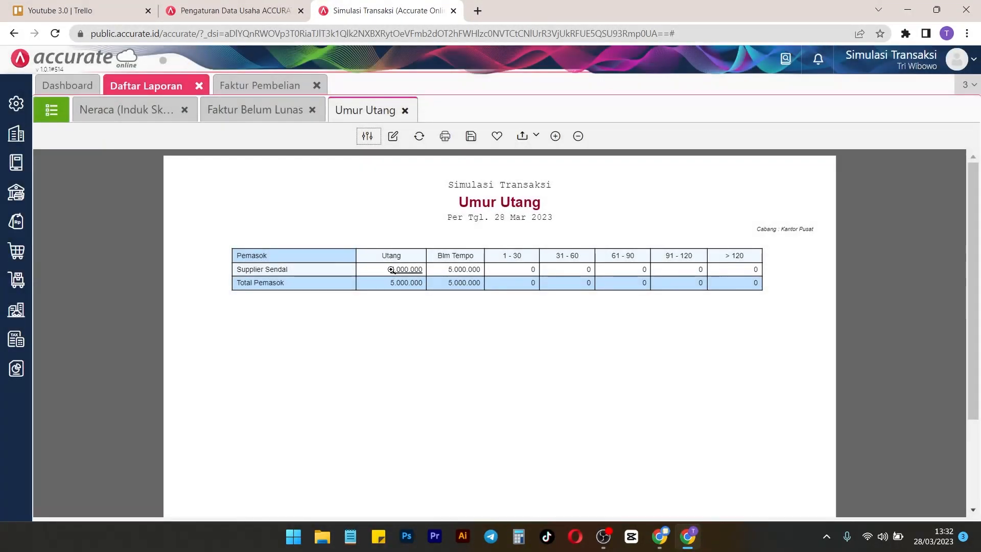
Return to the report list and look through the reports available in the Utang category
click(51, 110)
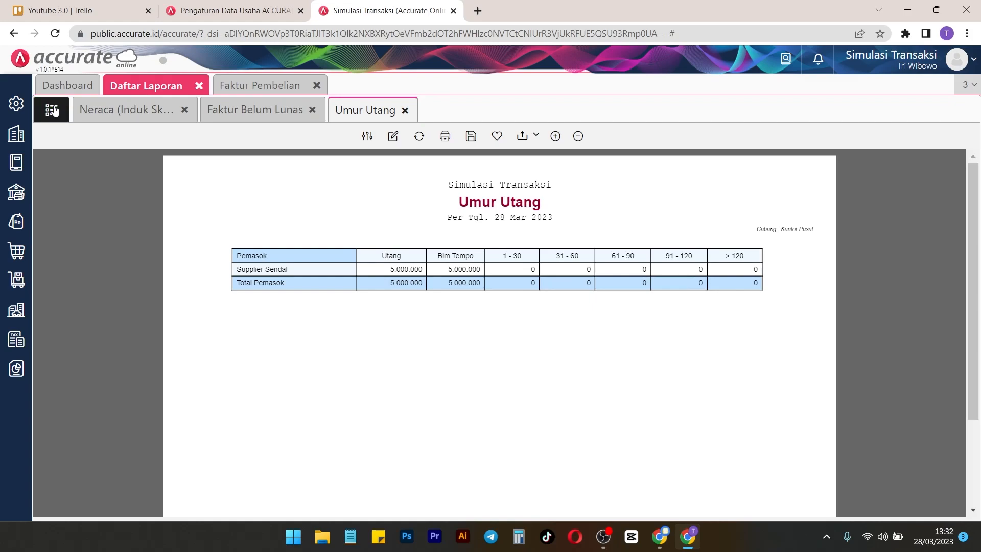
scroll(583, 353, down, 1)
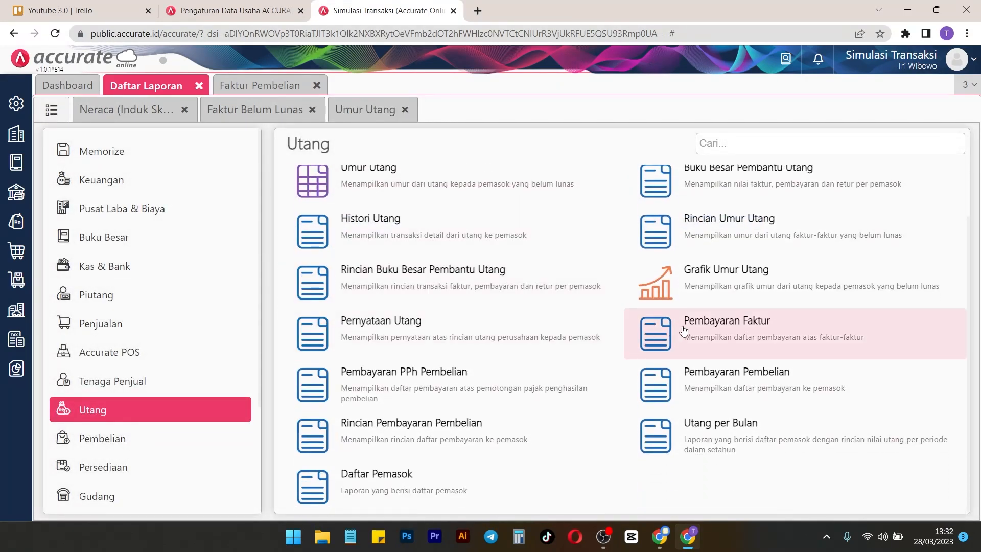
scroll(429, 283, up, 1)
scroll(469, 396, down, 1)
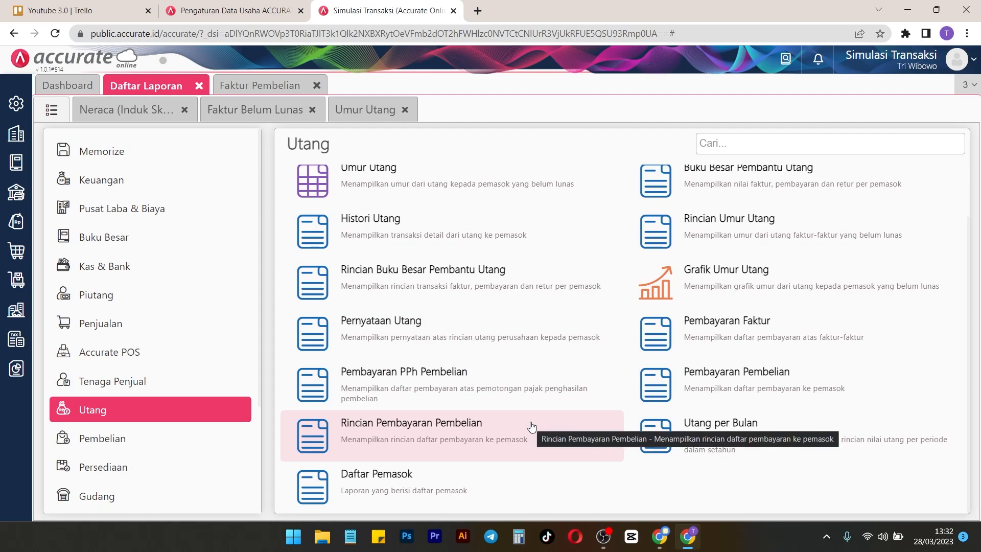
Examine the data columns available for customising the Faktur Belum Lunas report, and close the Modifikasi dialog without saving
click(256, 111)
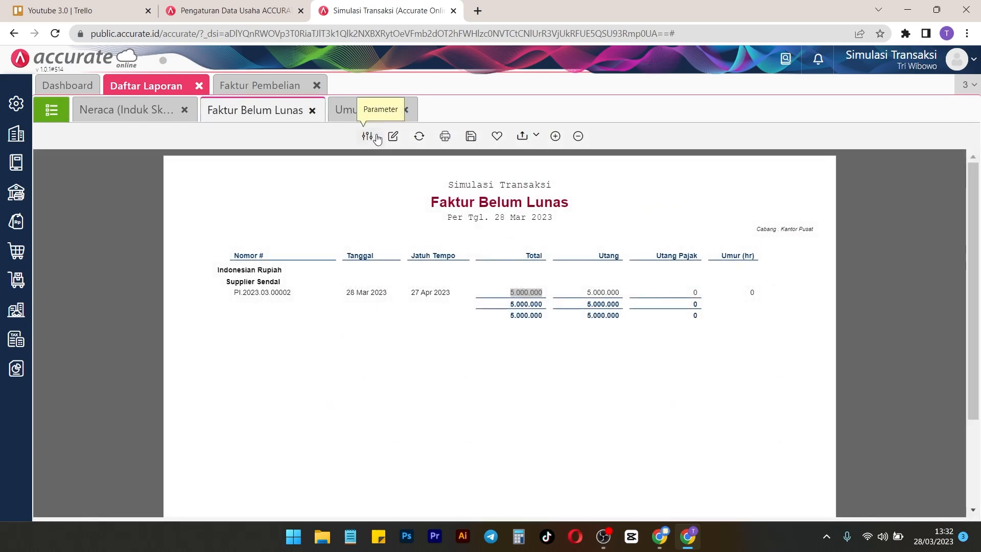
click(391, 137)
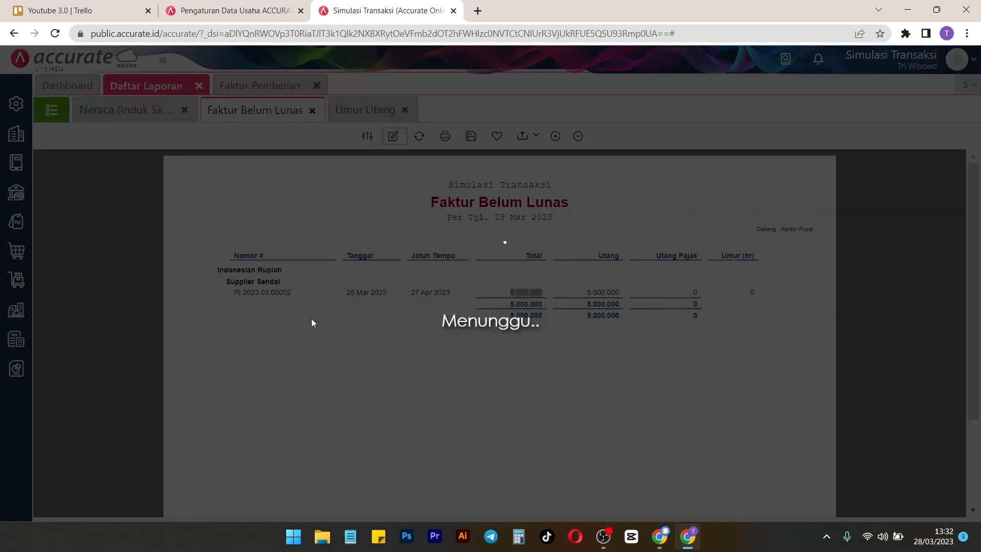
scroll(290, 277, down, 1)
scroll(290, 277, down, 15)
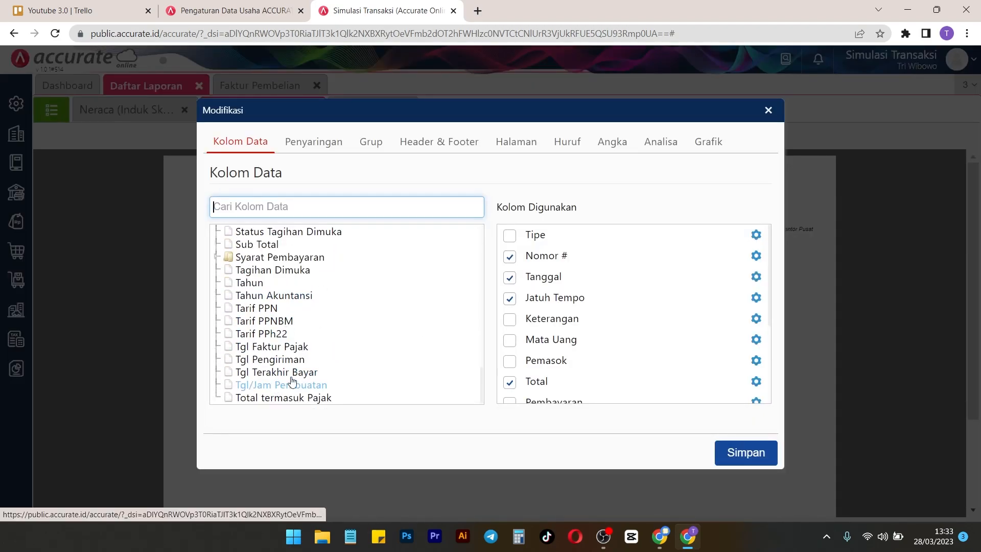
click(768, 110)
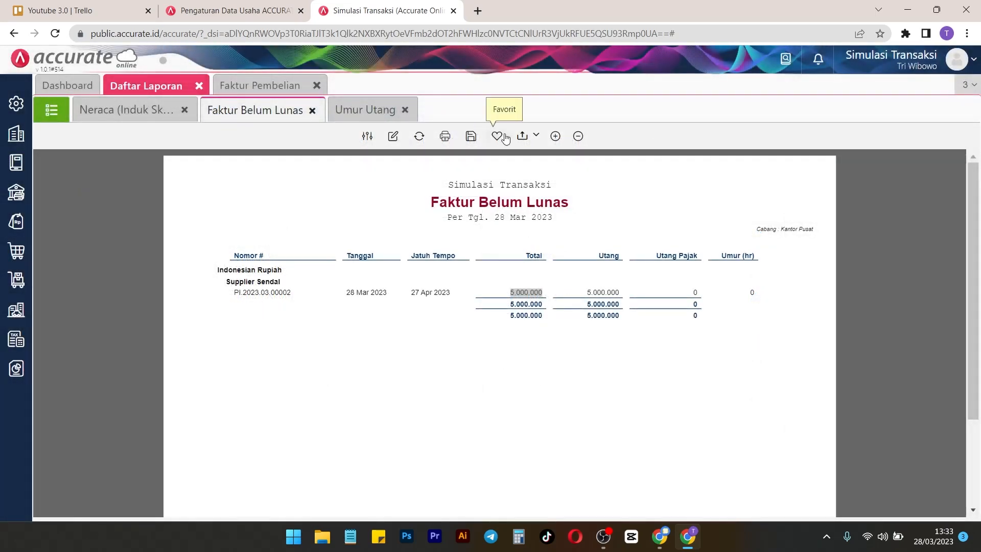
View the export formats offered for the Faktur Belum Lunas and Neraca (Induk Skontro) reports, and return to the report list
click(531, 143)
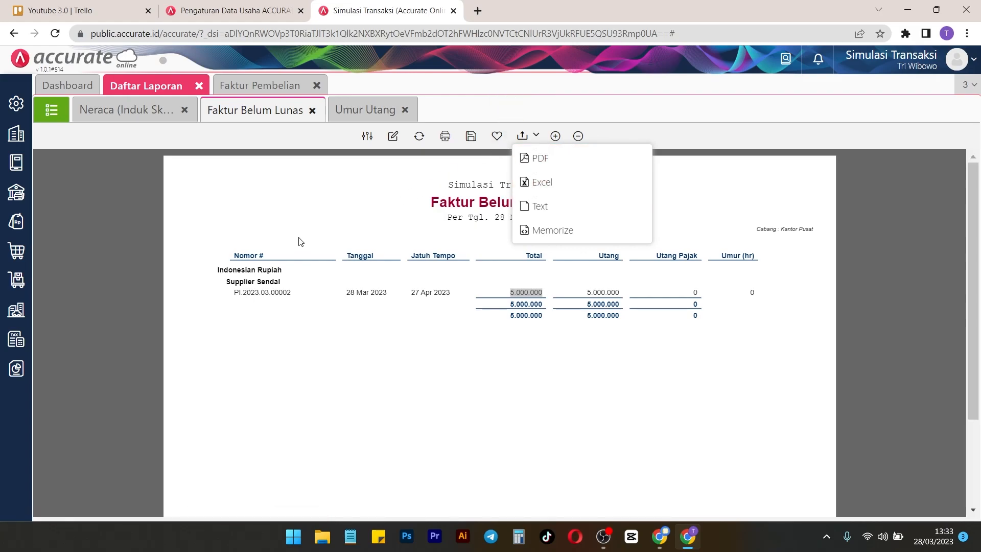
click(147, 114)
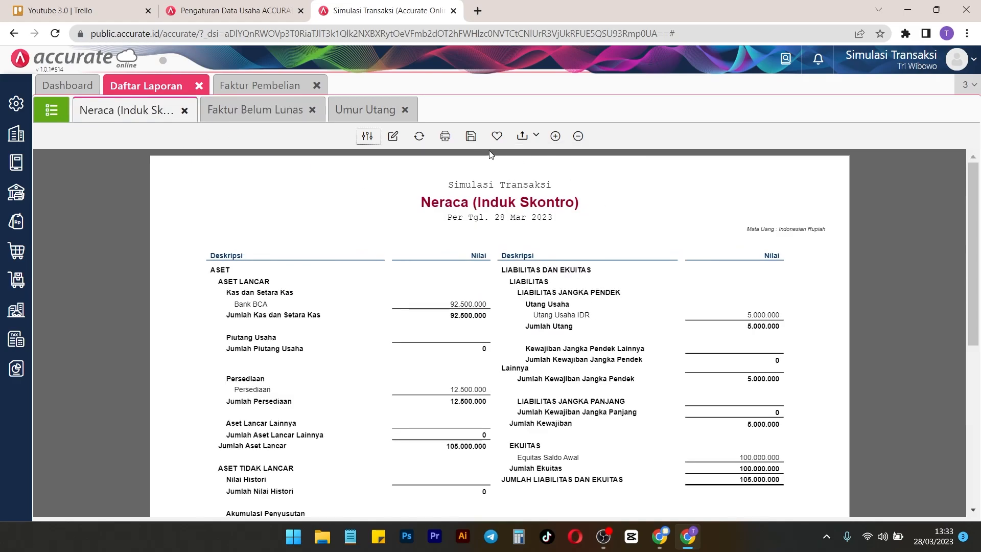
click(524, 136)
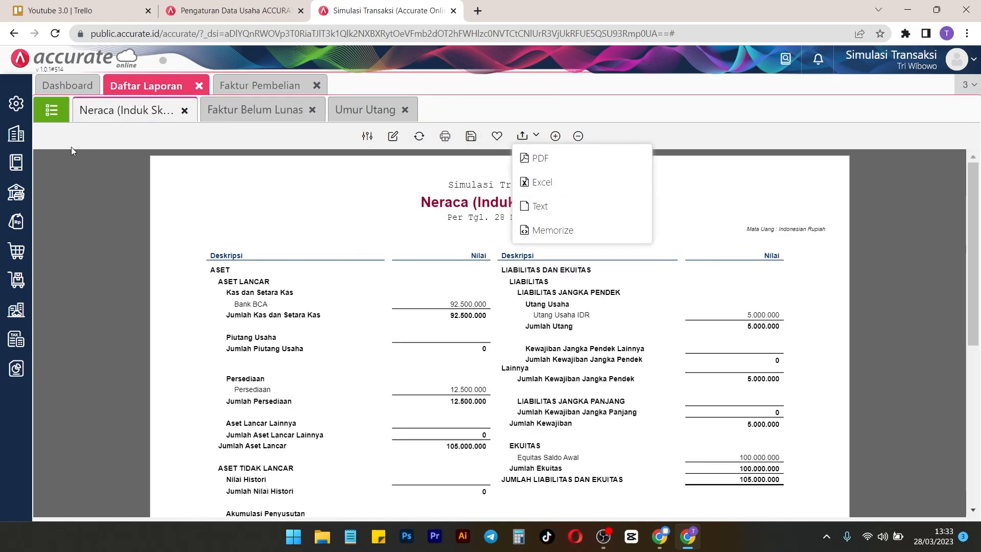
click(50, 110)
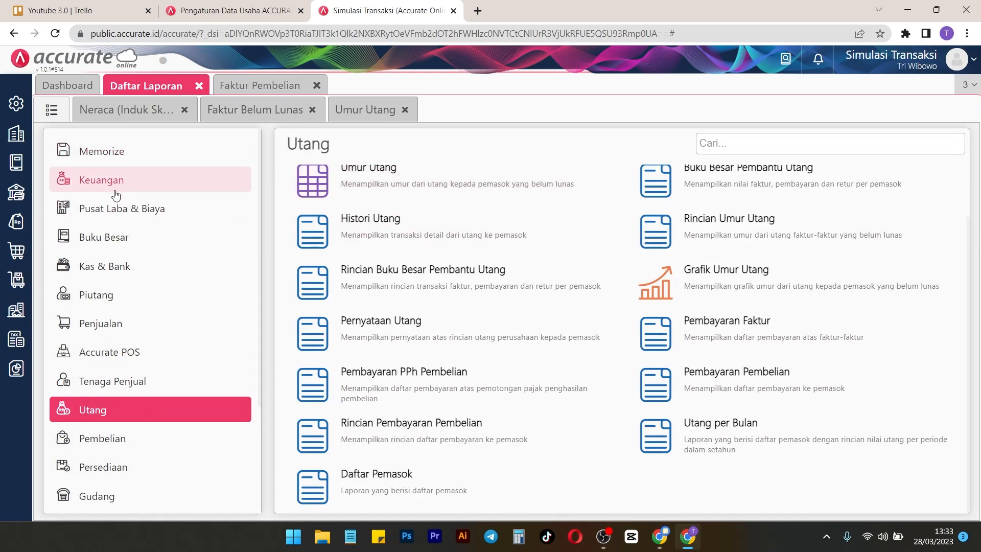